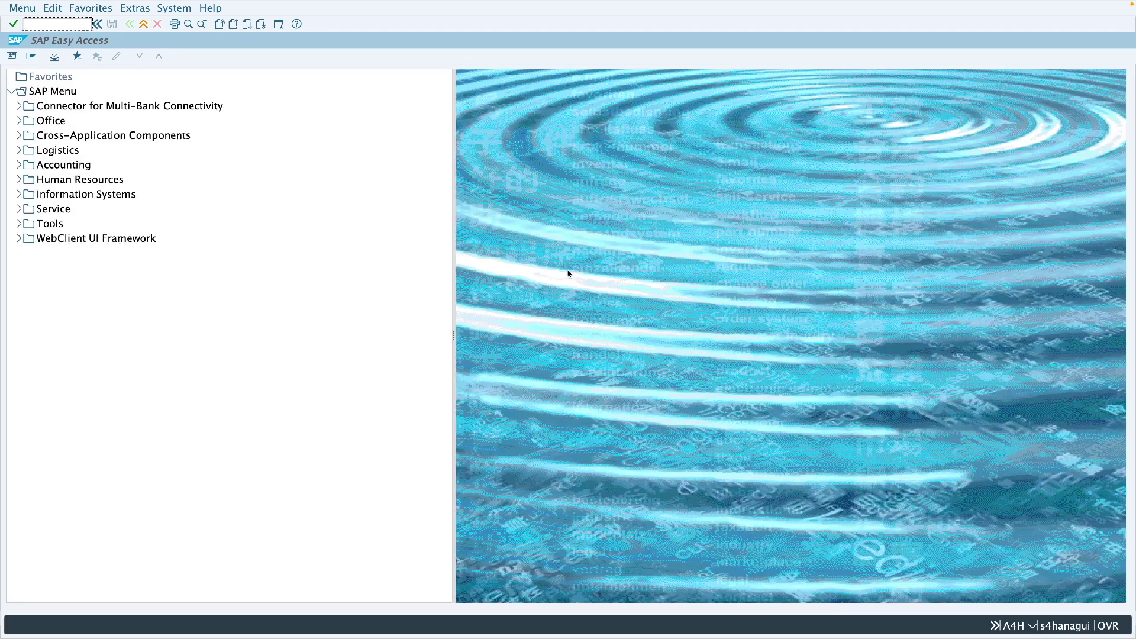
Step: Run transaction MMBE for material 144 in plant Z286 and check the unrestricted-use stock at storage location 0001
{"action": "type", "text": "mmbe"}
{"action": "key", "text": "Return"}
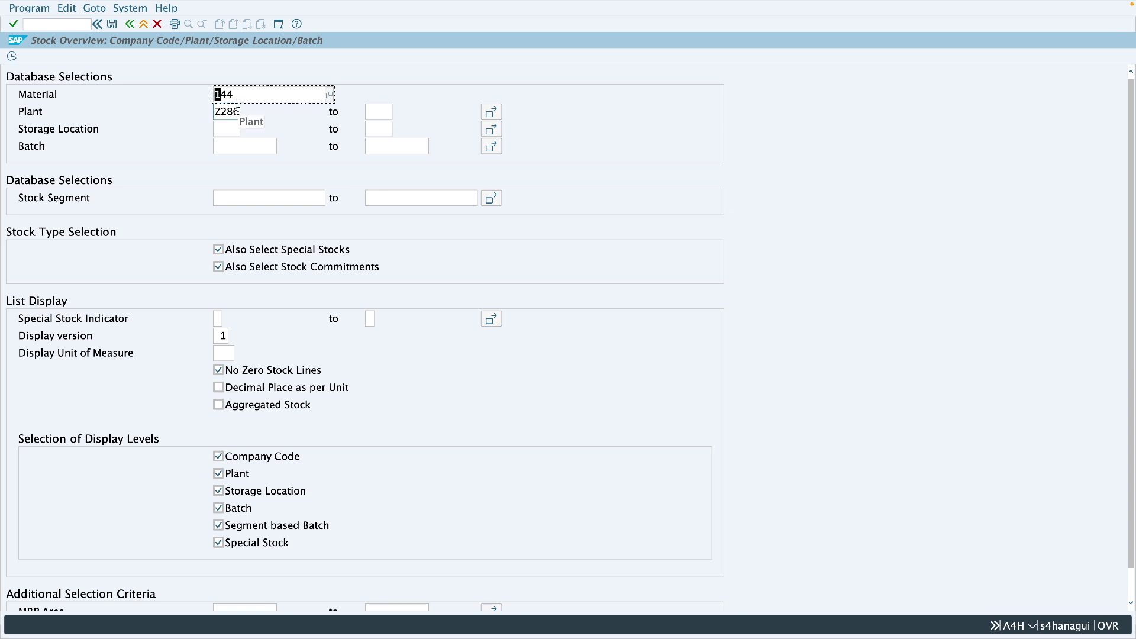
{"action": "left_click", "coordinate": [11, 57]}
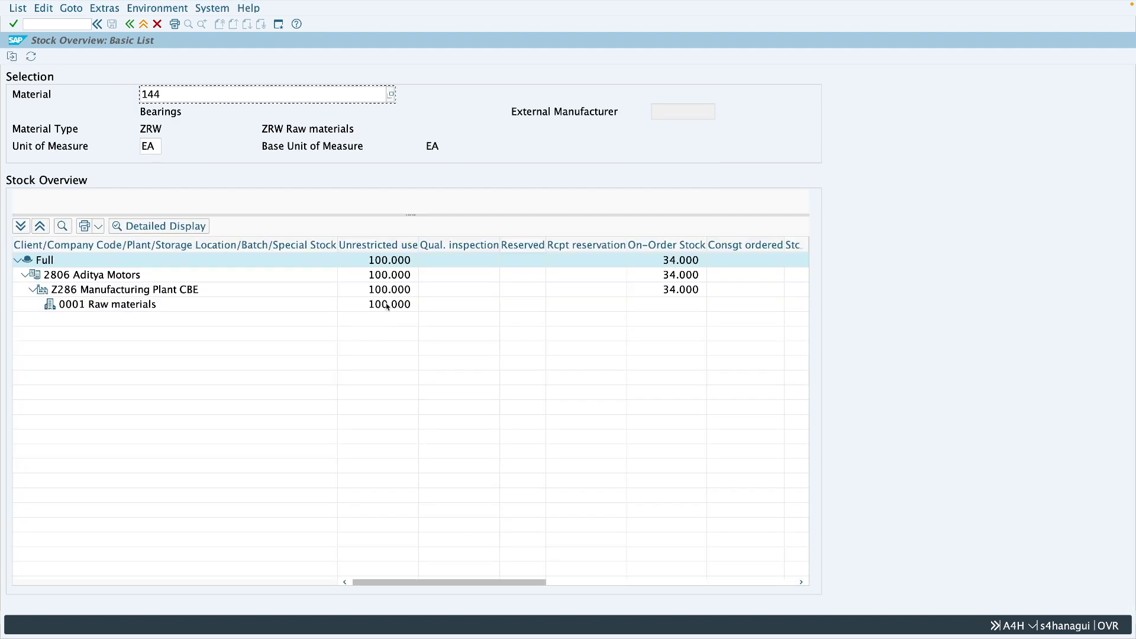
{"action": "left_click", "coordinate": [386, 306]}
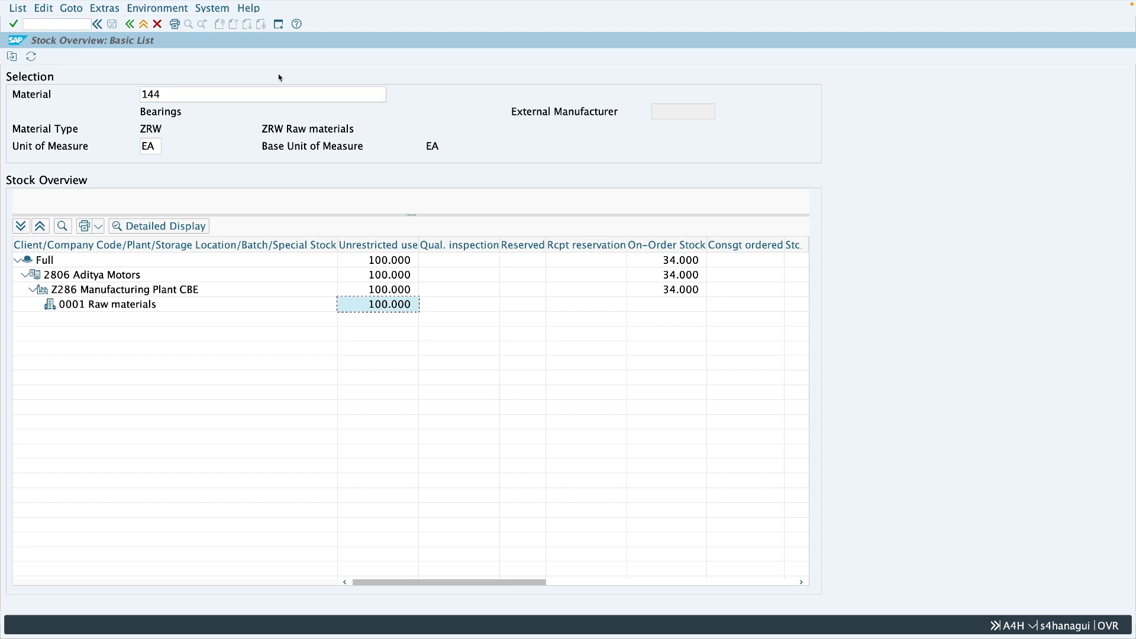
Step: In a new session, run MMBE for material 144 with plant MM02 and check its unrestricted-use stock
{"action": "left_click", "coordinate": [278, 25]}
{"action": "type", "text": "mmbe"}
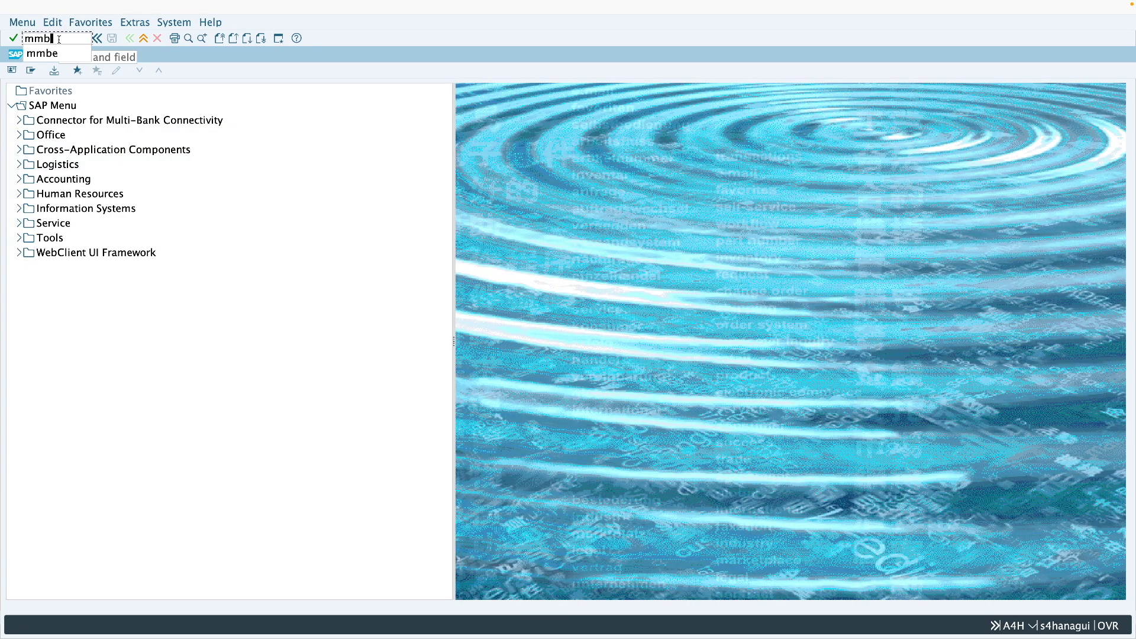
{"action": "key", "text": "Return"}
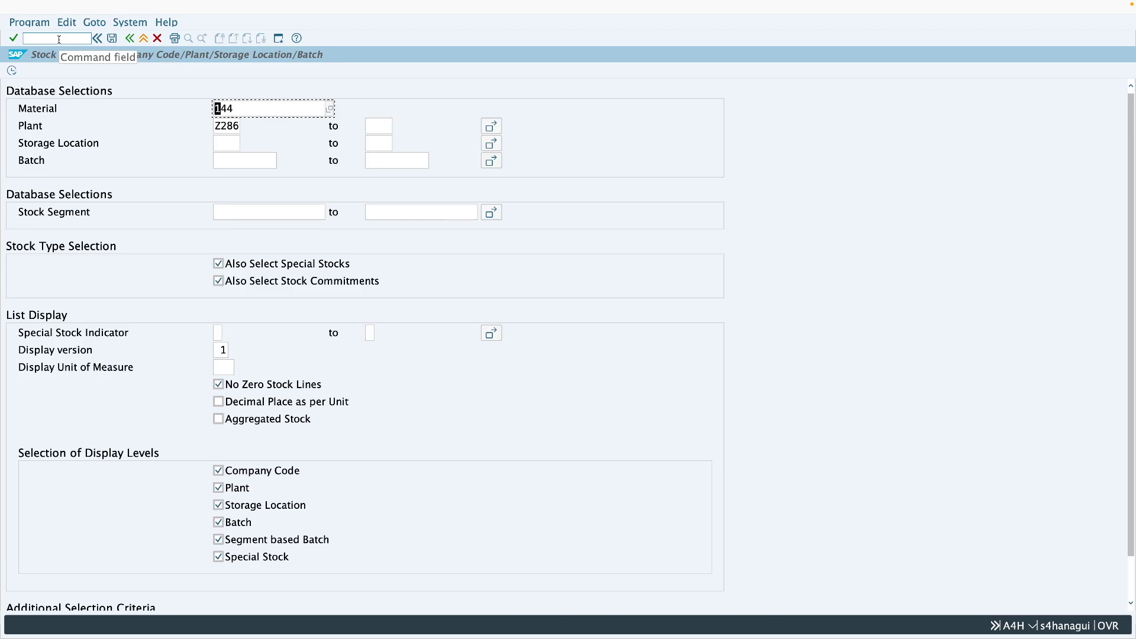
{"action": "double_click", "coordinate": [224, 126]}
{"action": "type", "text": "mm02"}
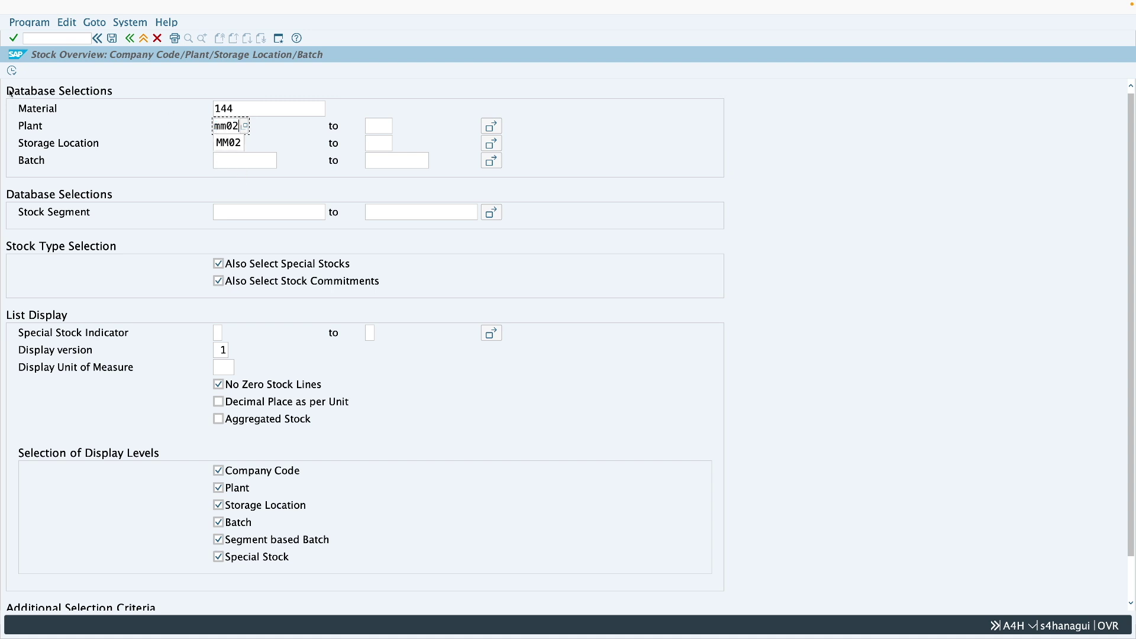
{"action": "key", "text": "F8"}
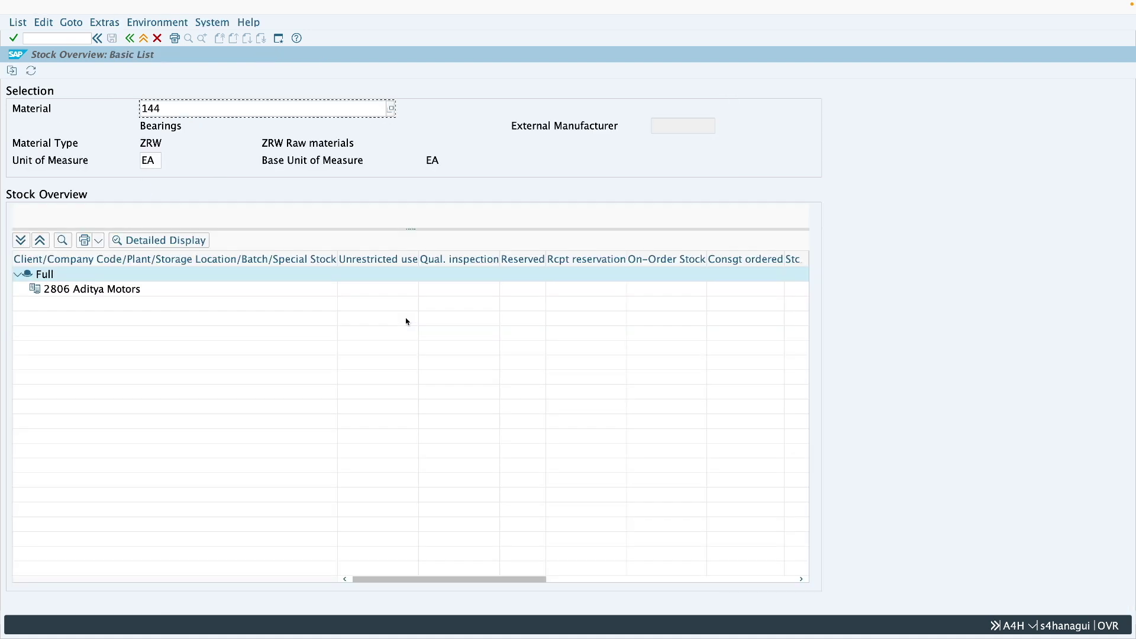
{"action": "left_click", "coordinate": [388, 294]}
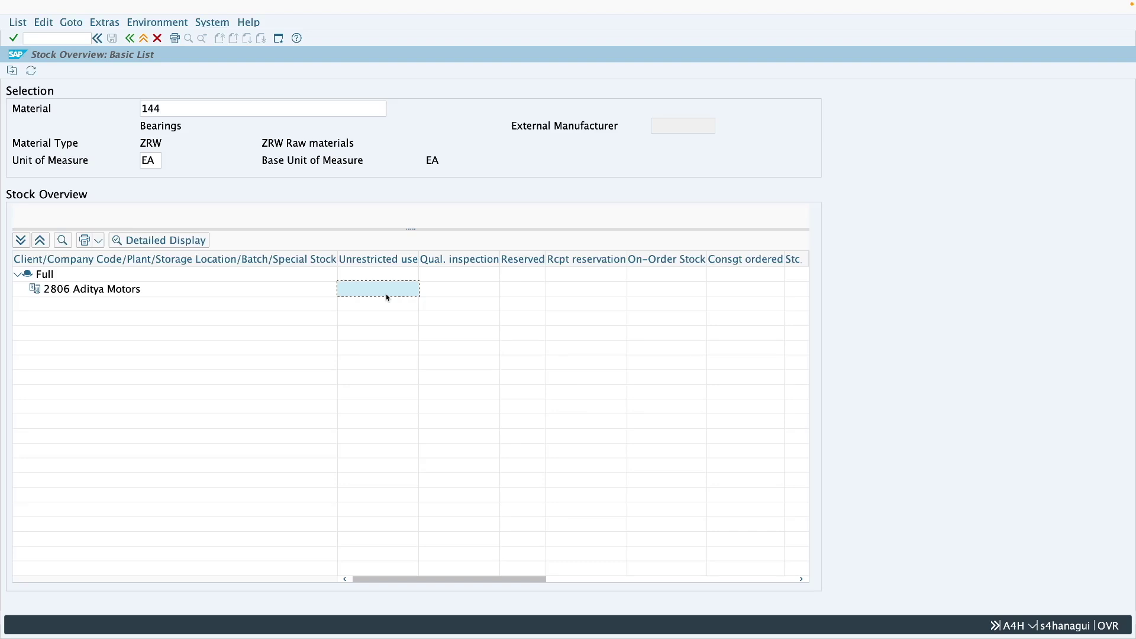
Step: Start transaction MIGO in a new session and choose A08 Transfer Posting as the action
{"action": "left_click", "coordinate": [279, 39]}
{"action": "type", "text": "migo"}
{"action": "key", "text": "Return"}
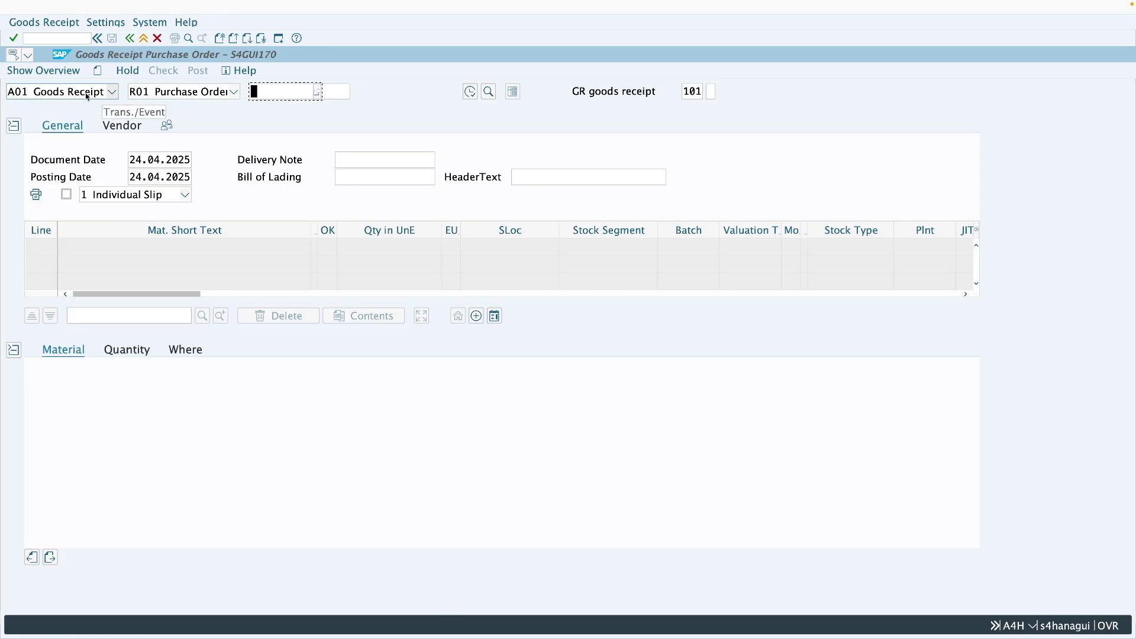
{"action": "left_click", "coordinate": [86, 93]}
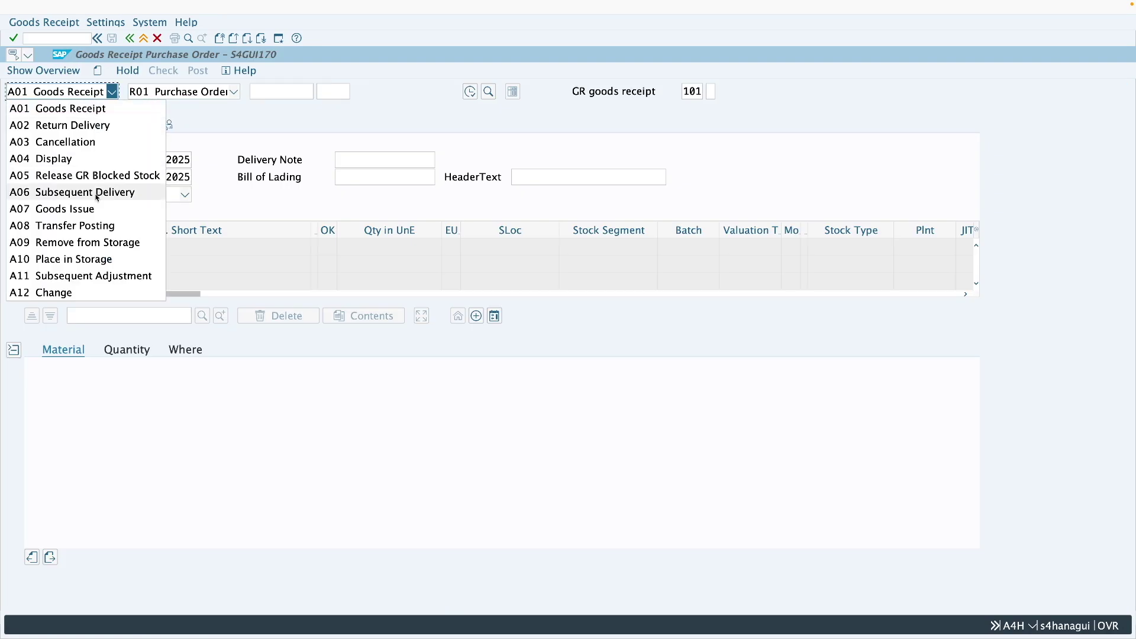
{"action": "left_click", "coordinate": [98, 227]}
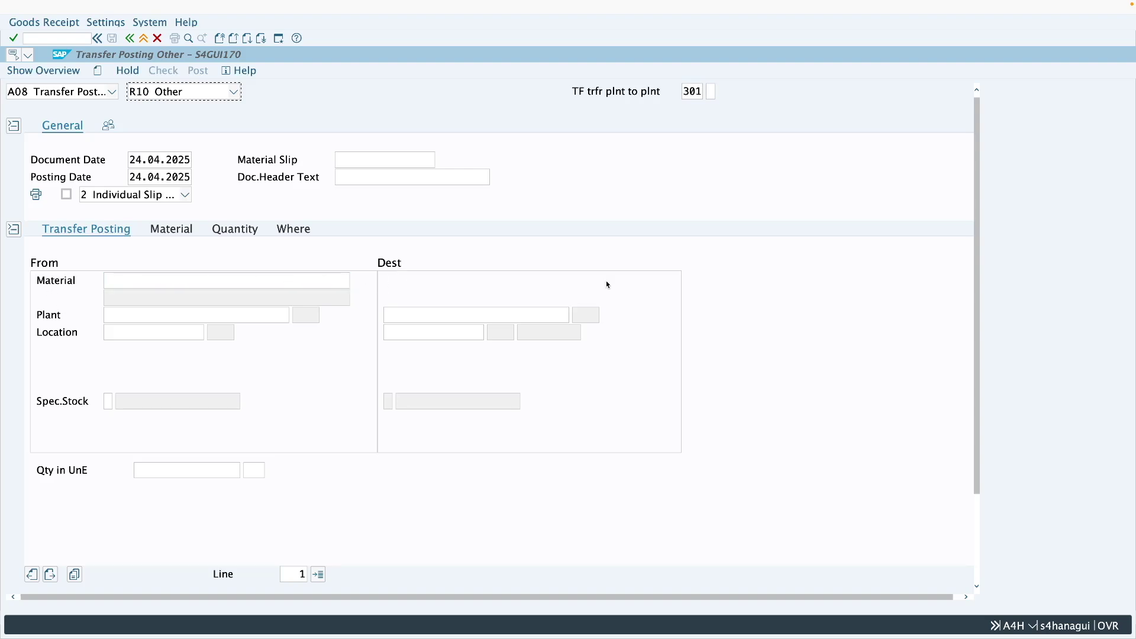
Step: Enter the transfer's source data: material 144, plant Z286, storage location 0001
{"action": "left_click", "coordinate": [144, 283]}
{"action": "type", "text": "14"}
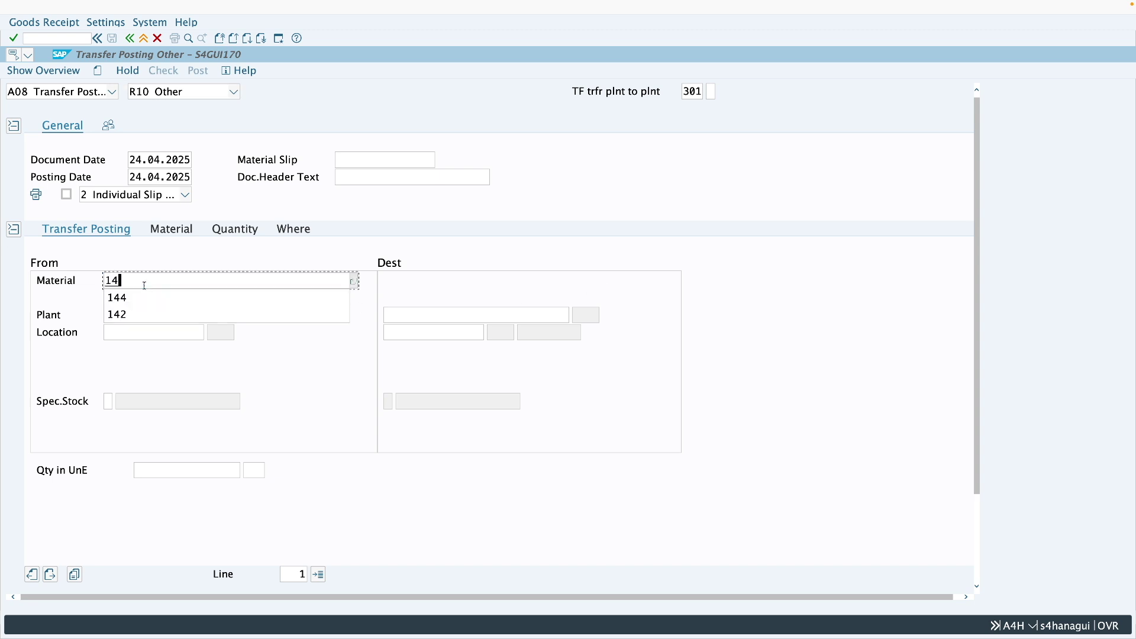
{"action": "left_click", "coordinate": [140, 298]}
{"action": "left_click", "coordinate": [140, 316]}
{"action": "type", "text": "z286"}
{"action": "left_click", "coordinate": [140, 330]}
{"action": "type", "text": "0001"}
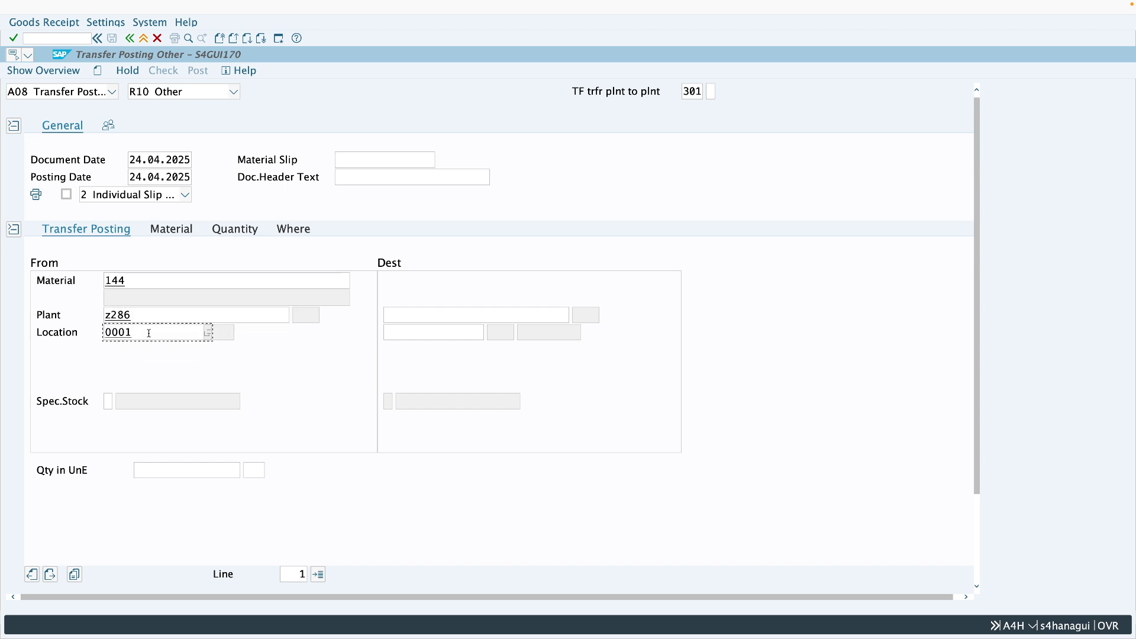
Step: Set the transfer's destination to plant MM02 and storage location 0001
{"action": "left_click", "coordinate": [442, 317]}
{"action": "type", "text": "mm02"}
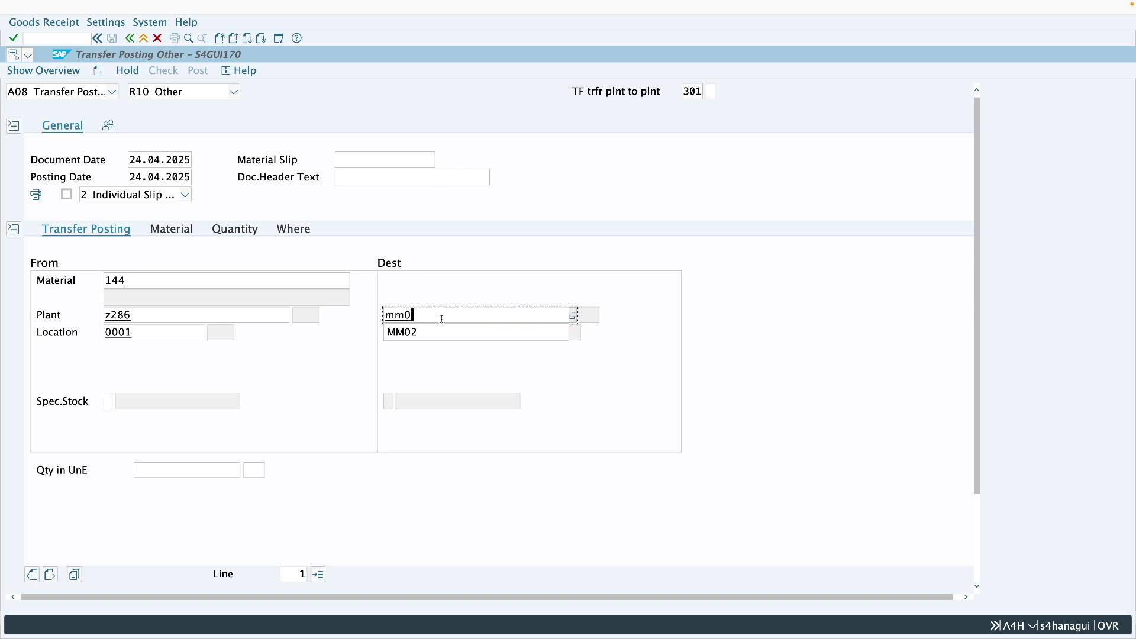
{"action": "double_click", "coordinate": [429, 332]}
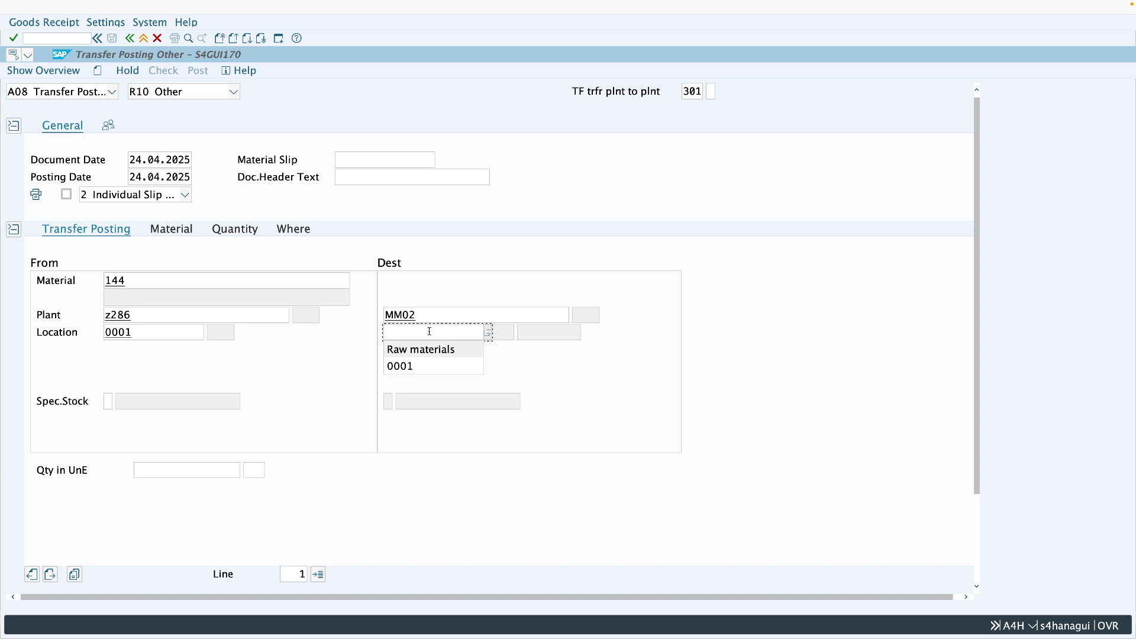
{"action": "left_click", "coordinate": [430, 332]}
{"action": "type", "text": "000"}
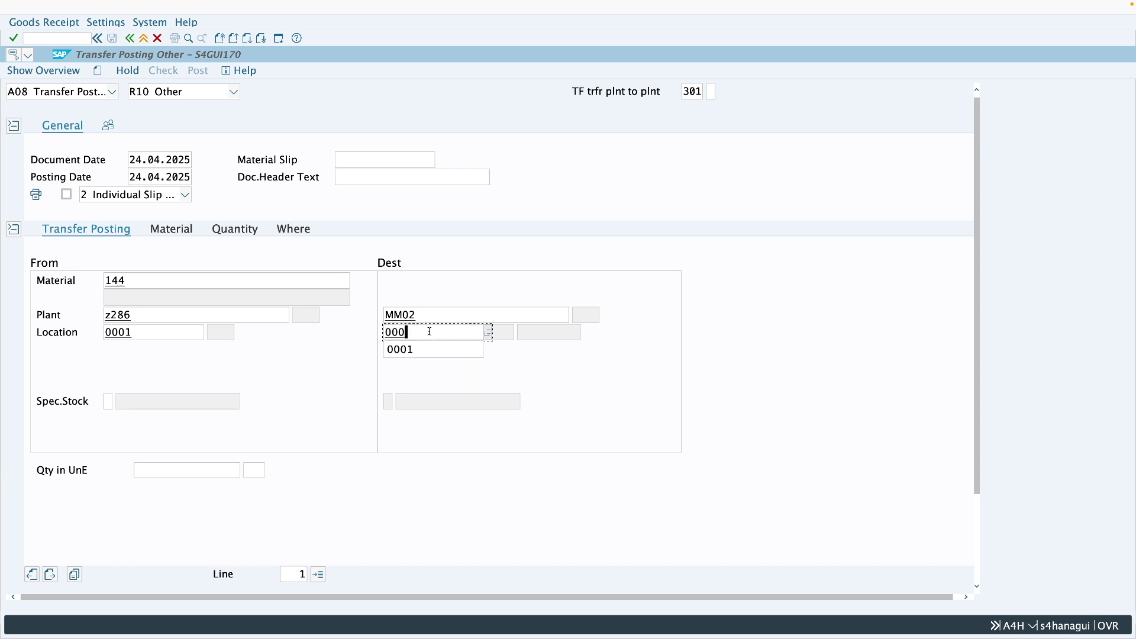
{"action": "left_click", "coordinate": [401, 349]}
Step: Set the transfer quantity to 10 and post the plant-to-plant transfer
{"action": "left_click", "coordinate": [198, 471]}
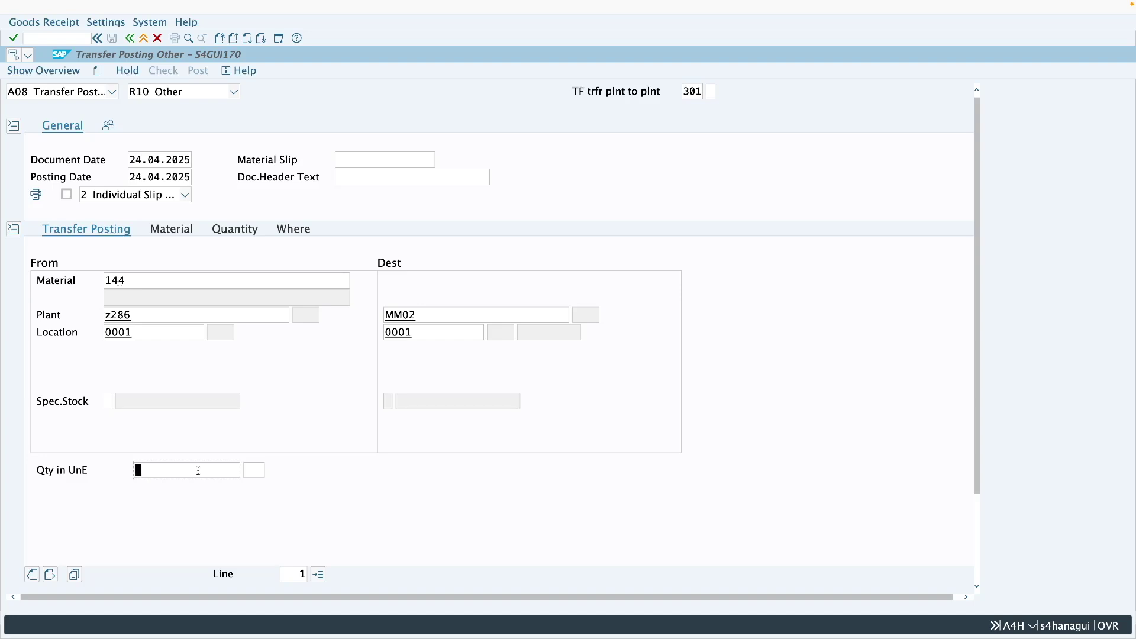
{"action": "type", "text": "10"}
{"action": "key", "text": "Return"}
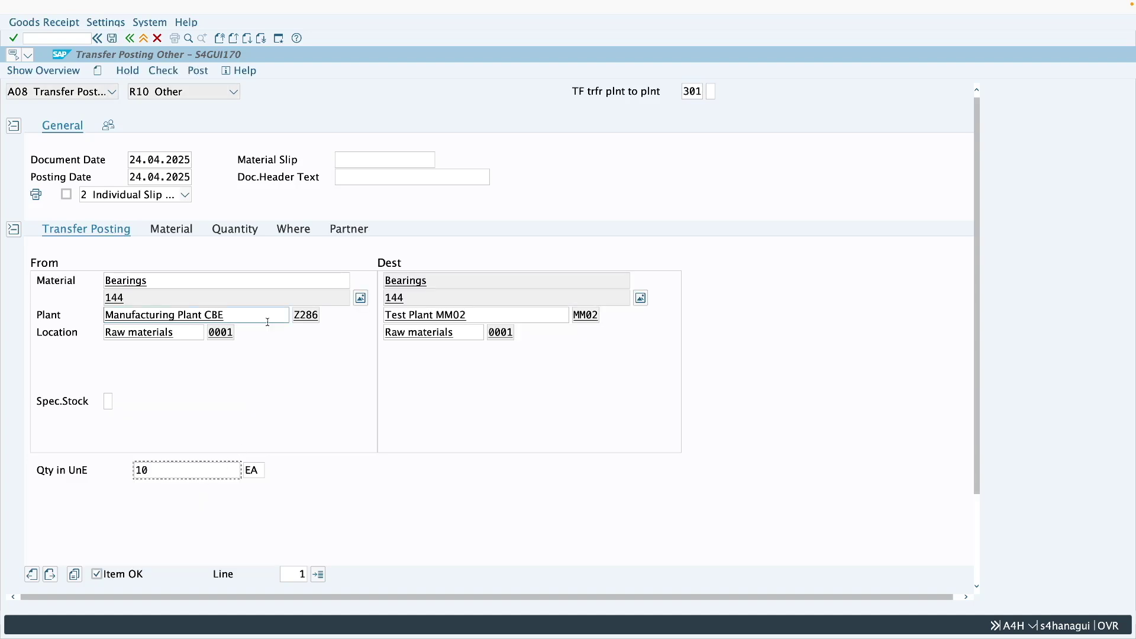
{"action": "left_click", "coordinate": [198, 70]}
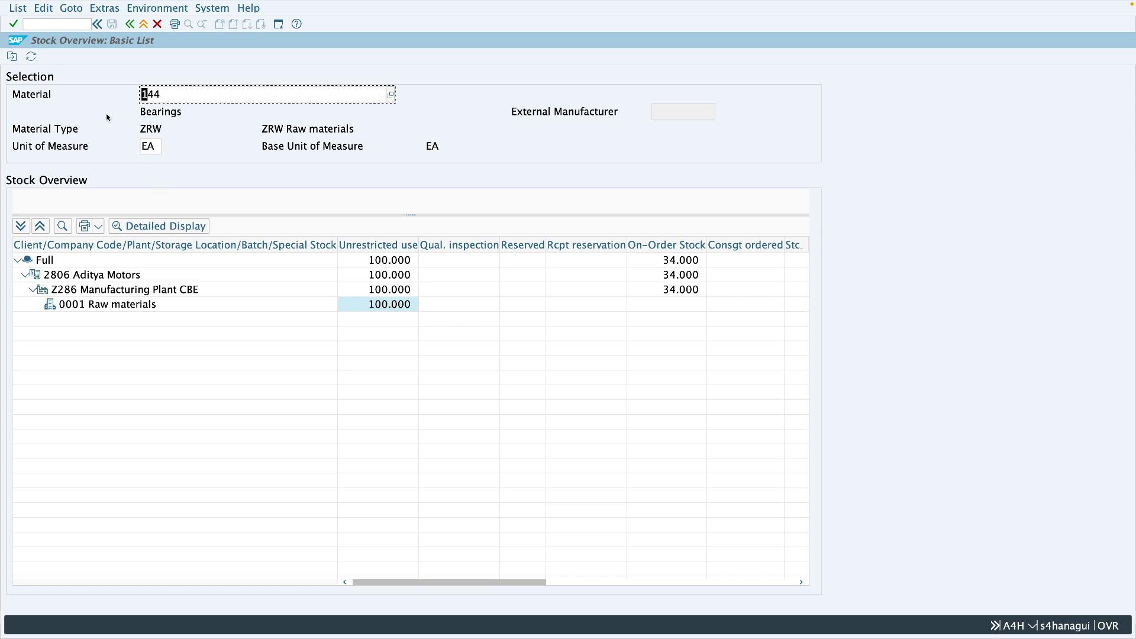
Step: Refresh the stock overviews of plants Z286 and MM02, check MM02's raw materials stock, and return to the MIGO session
{"action": "left_click", "coordinate": [31, 56]}
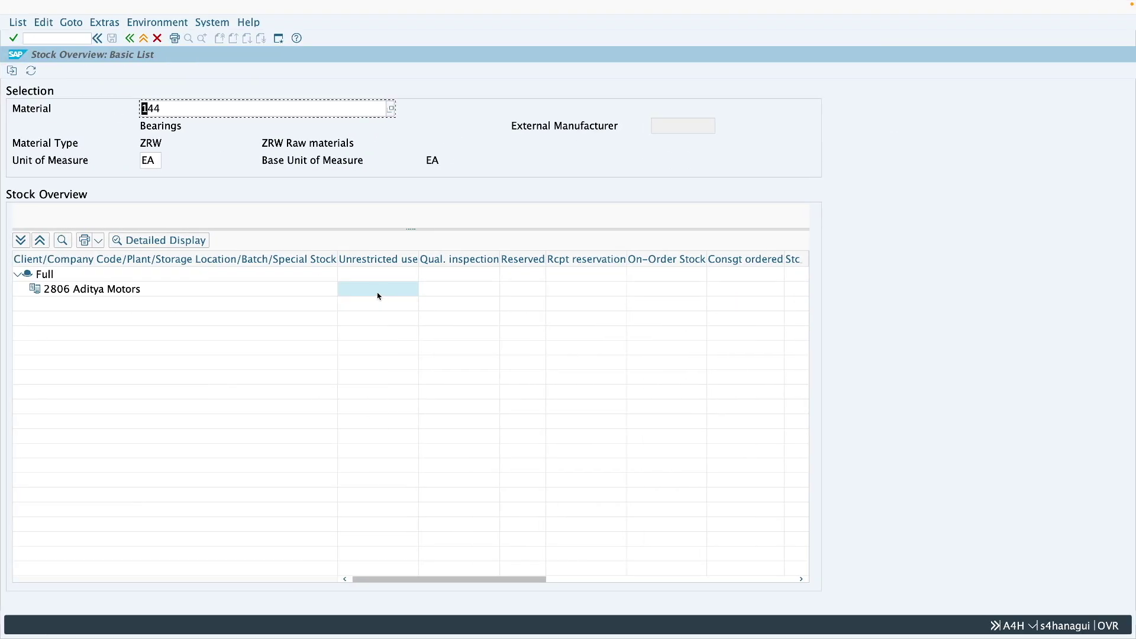
{"action": "left_click", "coordinate": [30, 71]}
{"action": "left_click", "coordinate": [386, 319]}
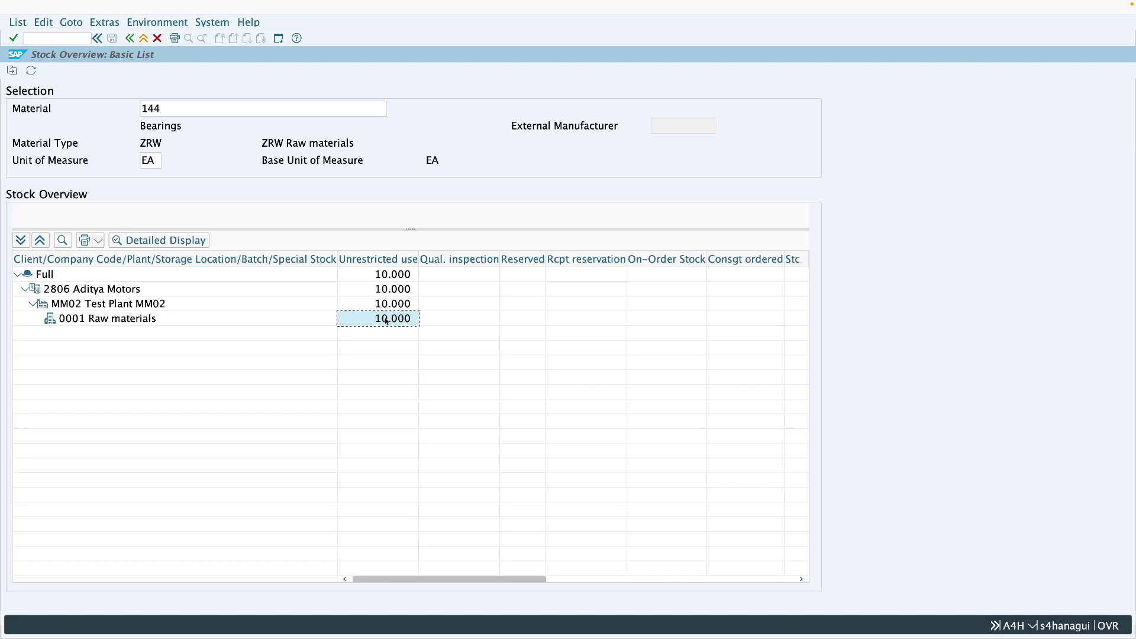
{"action": "key", "text": "ctrl+Right"}
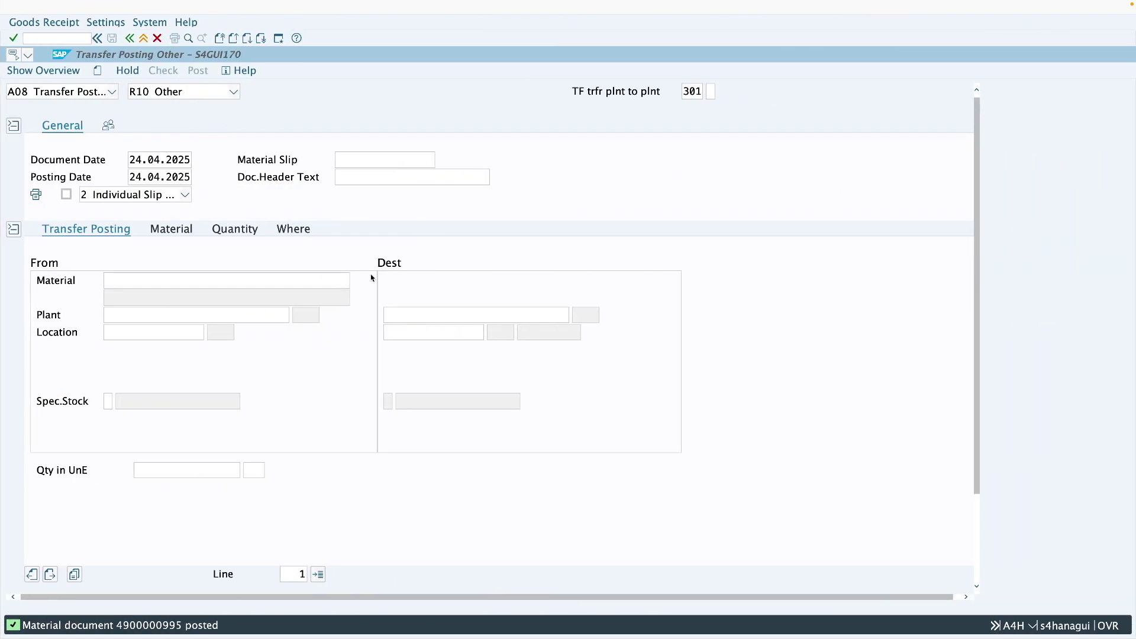
Step: Display the posted transfer's material document and open its accounting document from the related FI documents
{"action": "left_click", "coordinate": [93, 95]}
{"action": "left_click", "coordinate": [89, 158]}
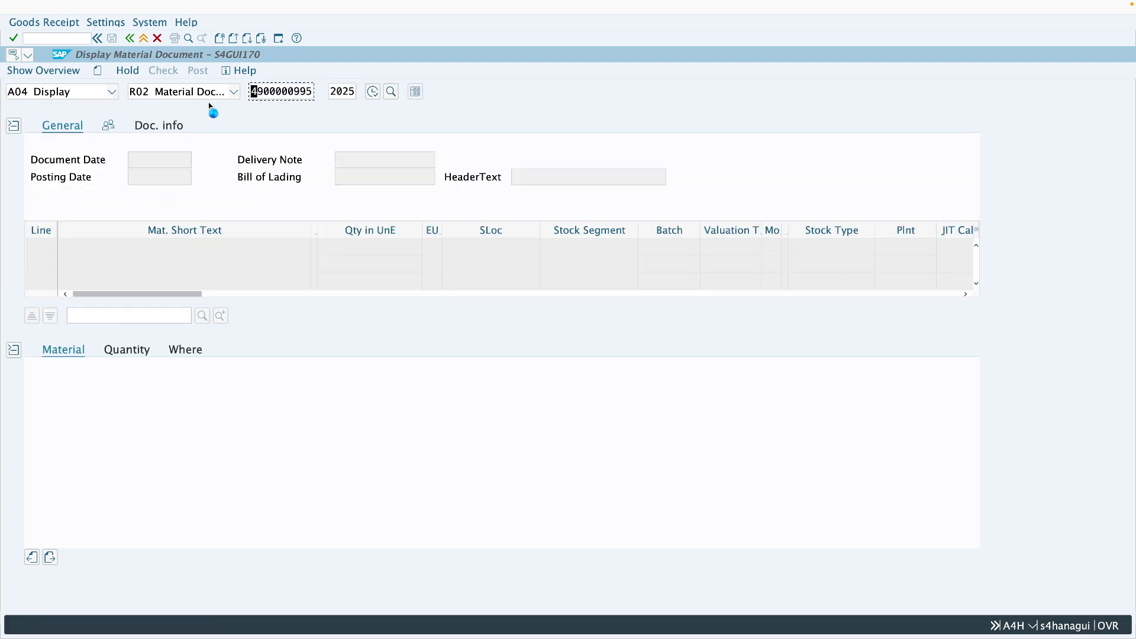
{"action": "key", "text": "Return"}
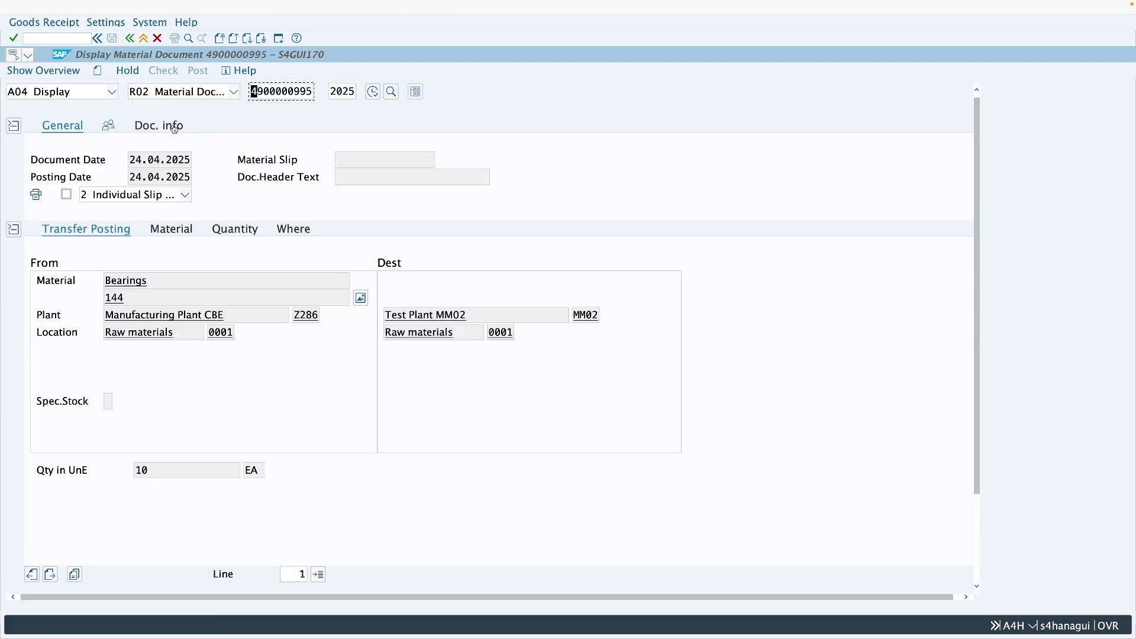
{"action": "left_click", "coordinate": [181, 126]}
{"action": "left_click", "coordinate": [538, 162]}
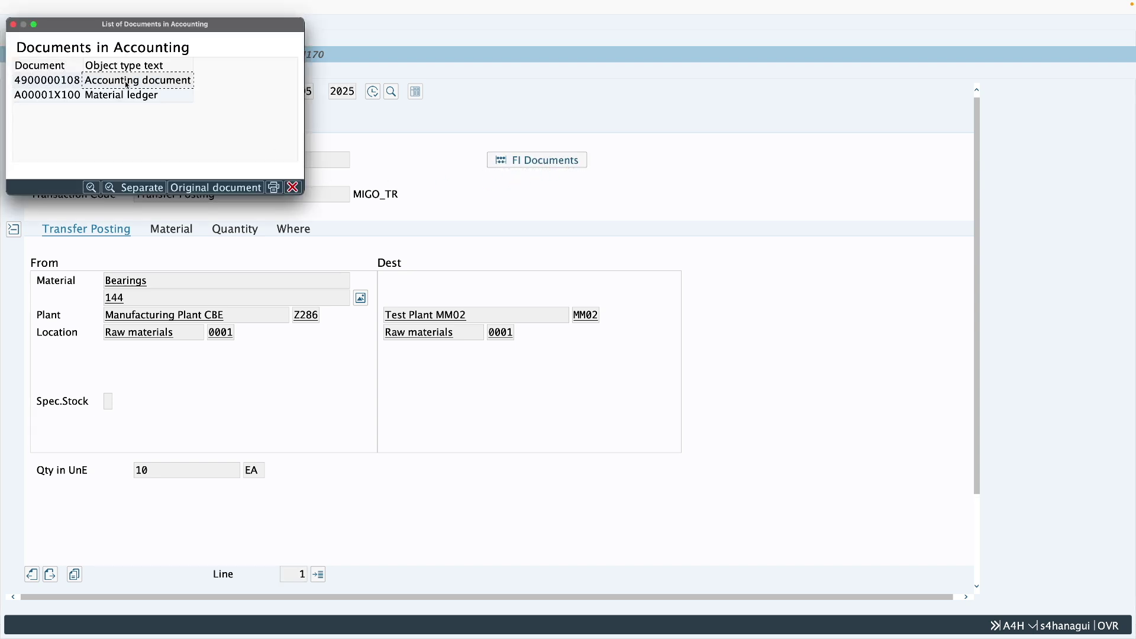
{"action": "double_click", "coordinate": [126, 85]}
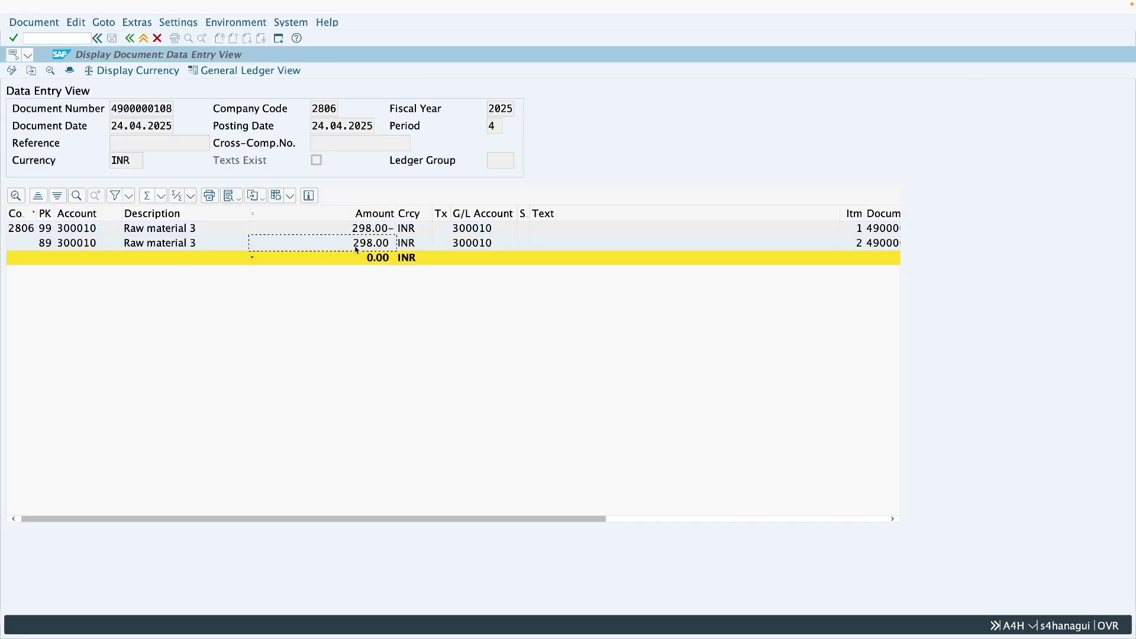
Step: Examine the accounting document's line amounts, plants, quantities and transaction keys, and return to the material document
{"action": "left_click", "coordinate": [350, 232]}
{"action": "left_click", "coordinate": [355, 245]}
{"action": "left_click", "coordinate": [703, 519]}
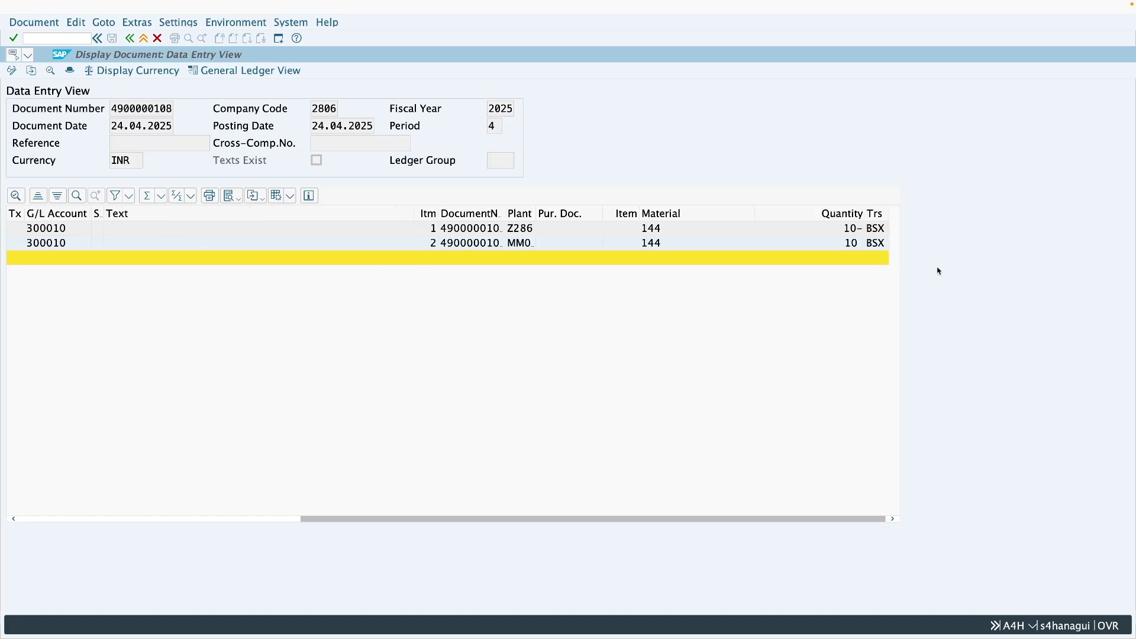
{"action": "left_click", "coordinate": [879, 232]}
{"action": "left_click_drag", "start_coordinate": [337, 111], "coordinate": [315, 111]}
{"action": "left_click", "coordinate": [145, 43]}
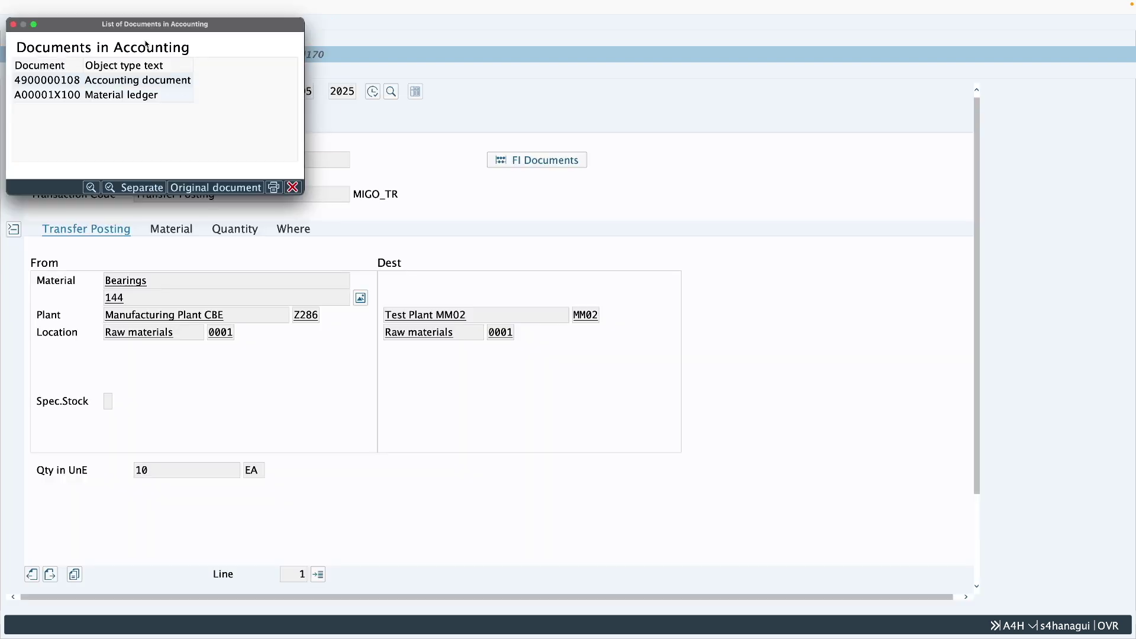
{"action": "left_click", "coordinate": [294, 187]}
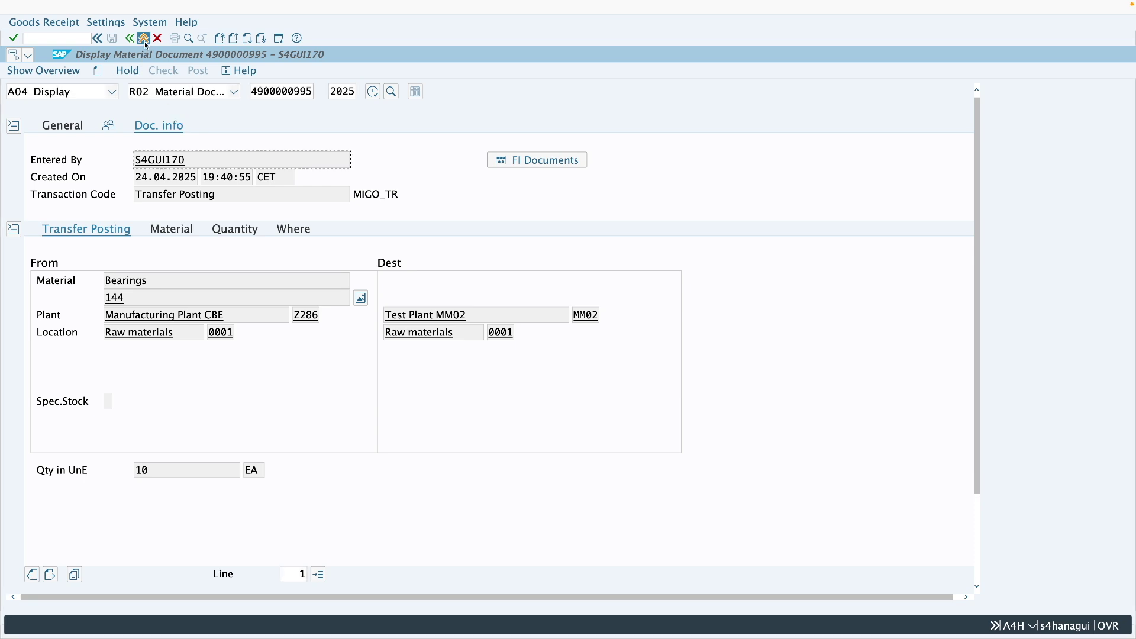
Step: Restart MIGO and choose A09 Remove from Storage with reference R10 Other and movement type 303
{"action": "left_click", "coordinate": [144, 39]}
{"action": "left_click", "coordinate": [50, 43]}
{"action": "type", "text": "migo"}
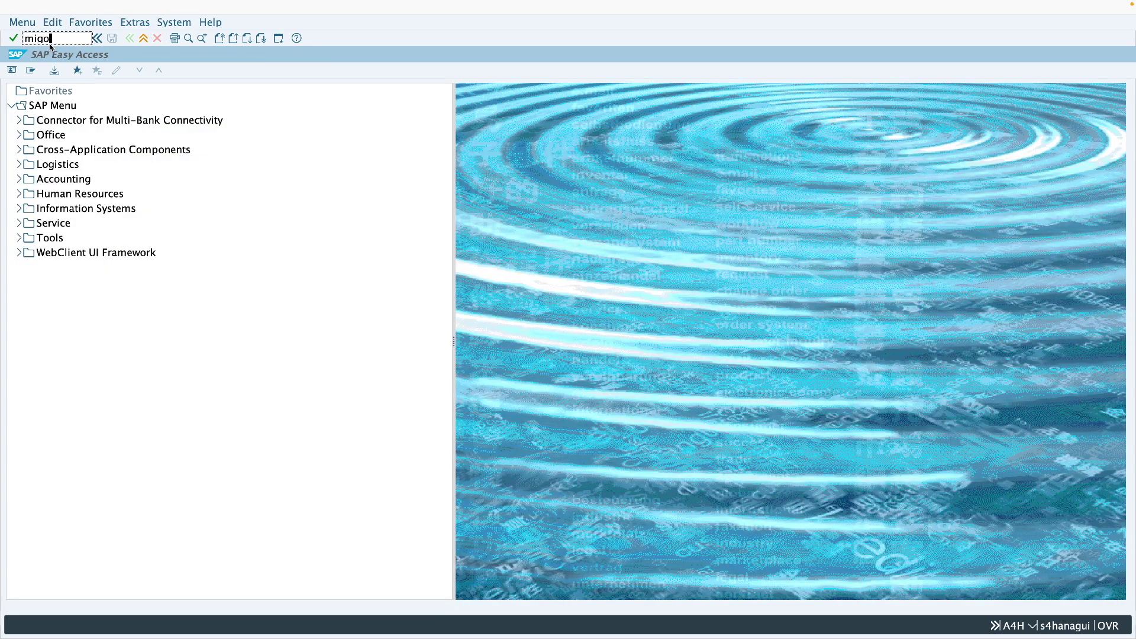
{"action": "key", "text": "Return"}
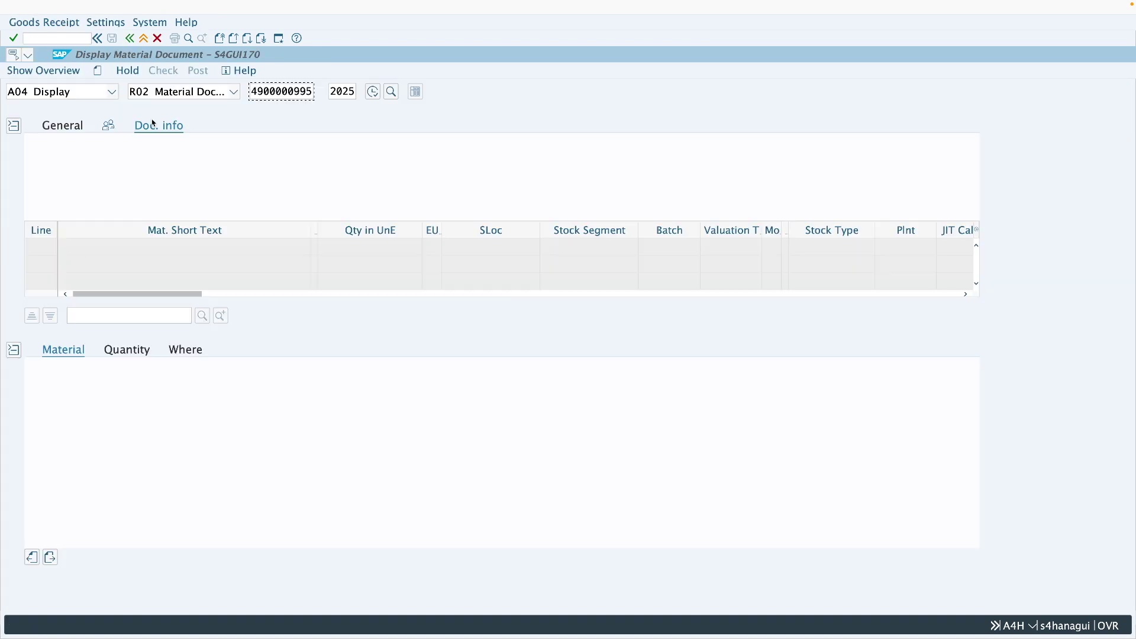
{"action": "left_click", "coordinate": [99, 99]}
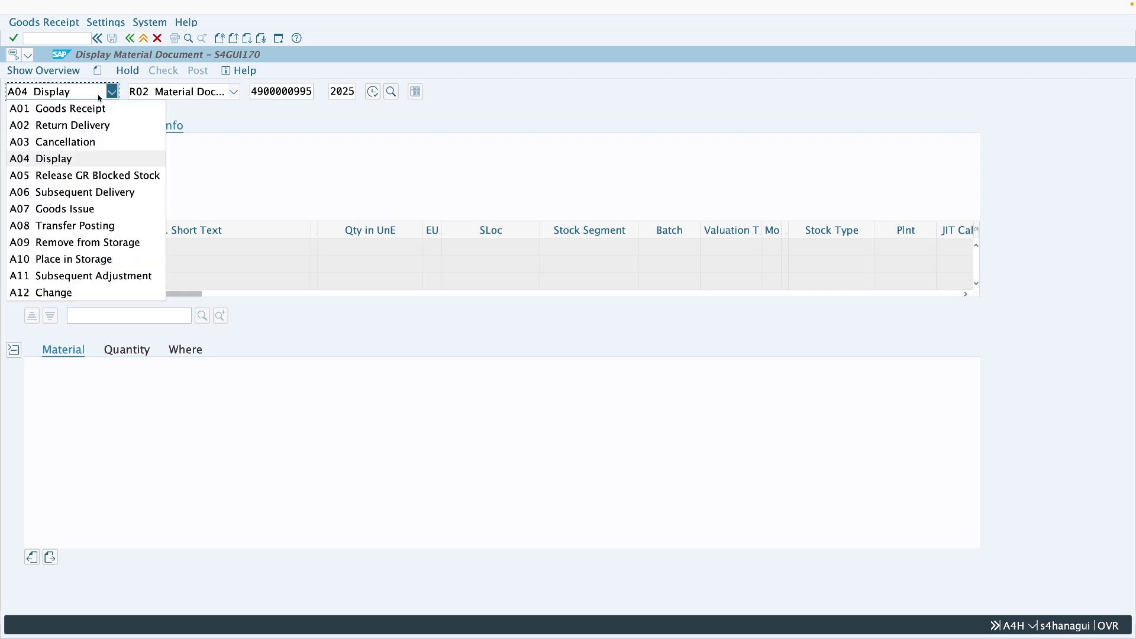
{"action": "left_click", "coordinate": [103, 247]}
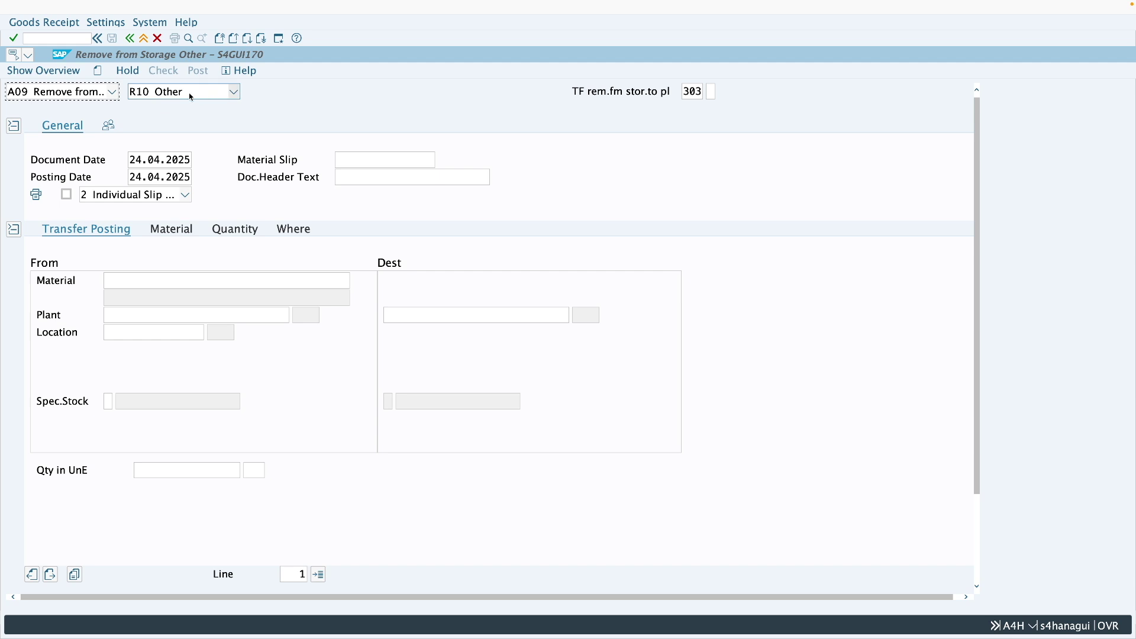
{"action": "left_click", "coordinate": [696, 92]}
{"action": "double_click", "coordinate": [686, 92]}
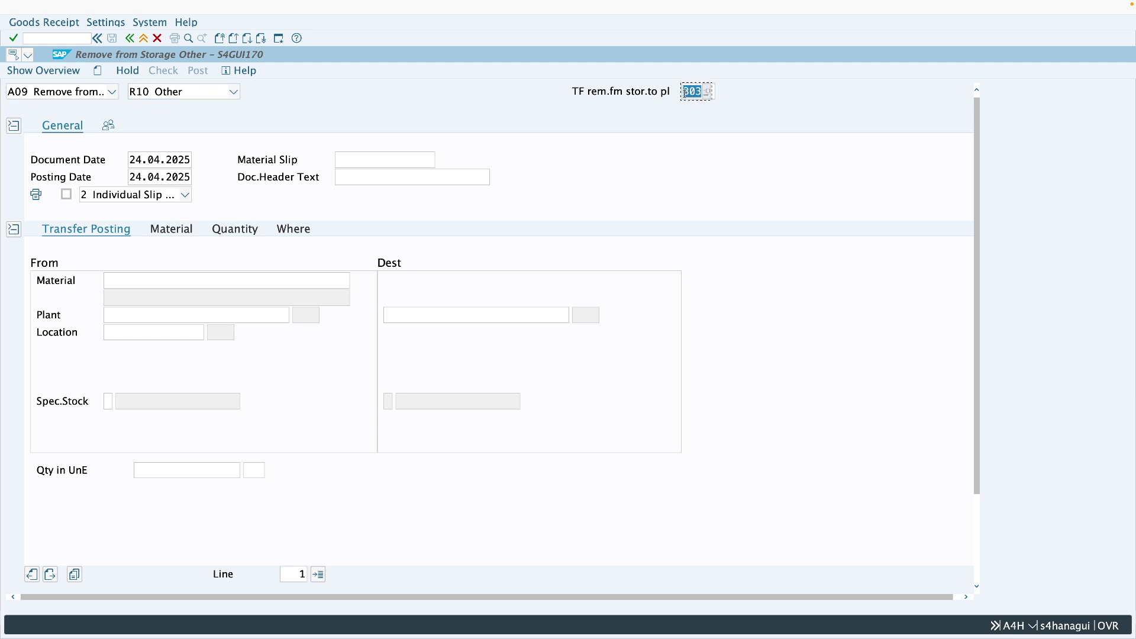
Step: Enter material 144 with source plant Z286, source storage location 0001 and destination plant MM02 for the 303 removal
{"action": "left_click", "coordinate": [282, 281]}
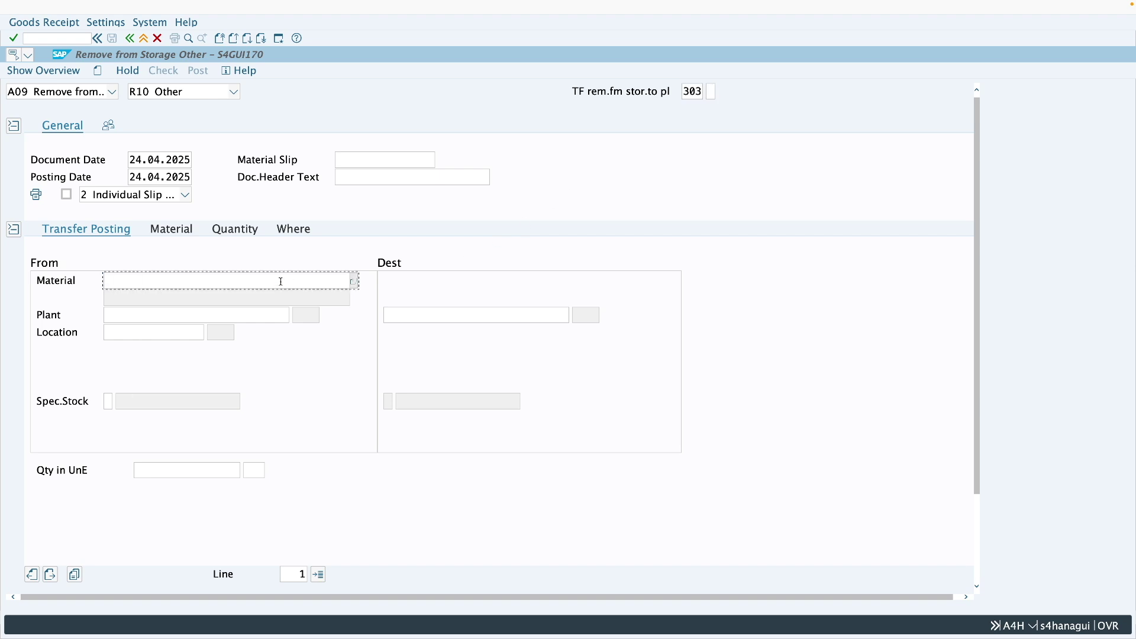
{"action": "type", "text": "144"}
{"action": "left_click", "coordinate": [255, 318]}
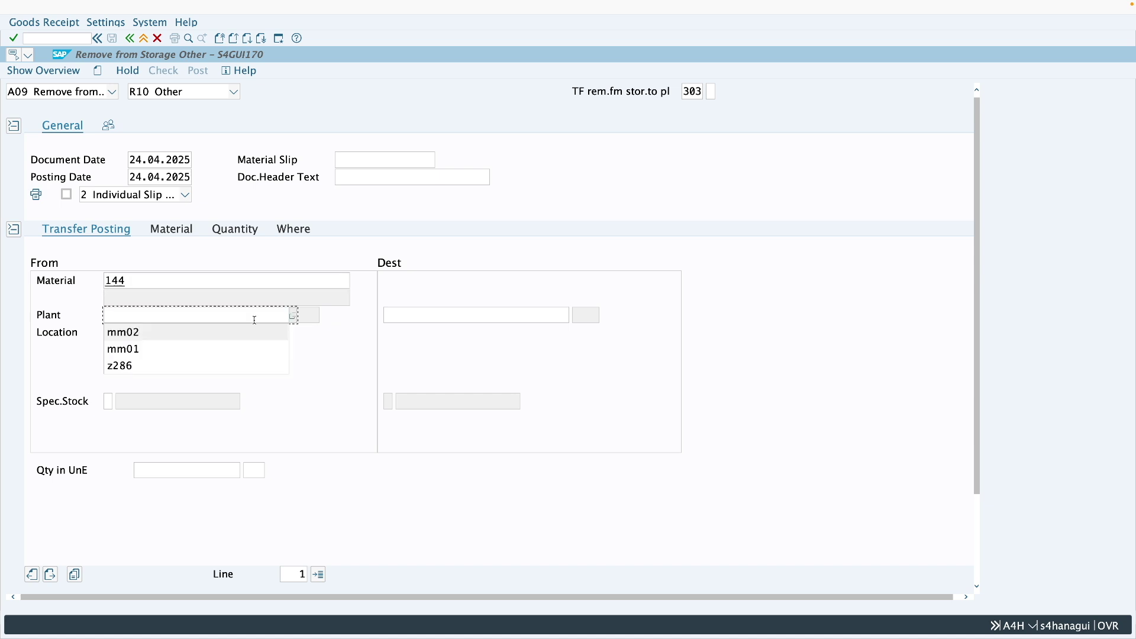
{"action": "left_click", "coordinate": [189, 364]}
{"action": "left_click", "coordinate": [148, 337]}
{"action": "left_click", "coordinate": [150, 348]}
{"action": "left_click", "coordinate": [436, 314]}
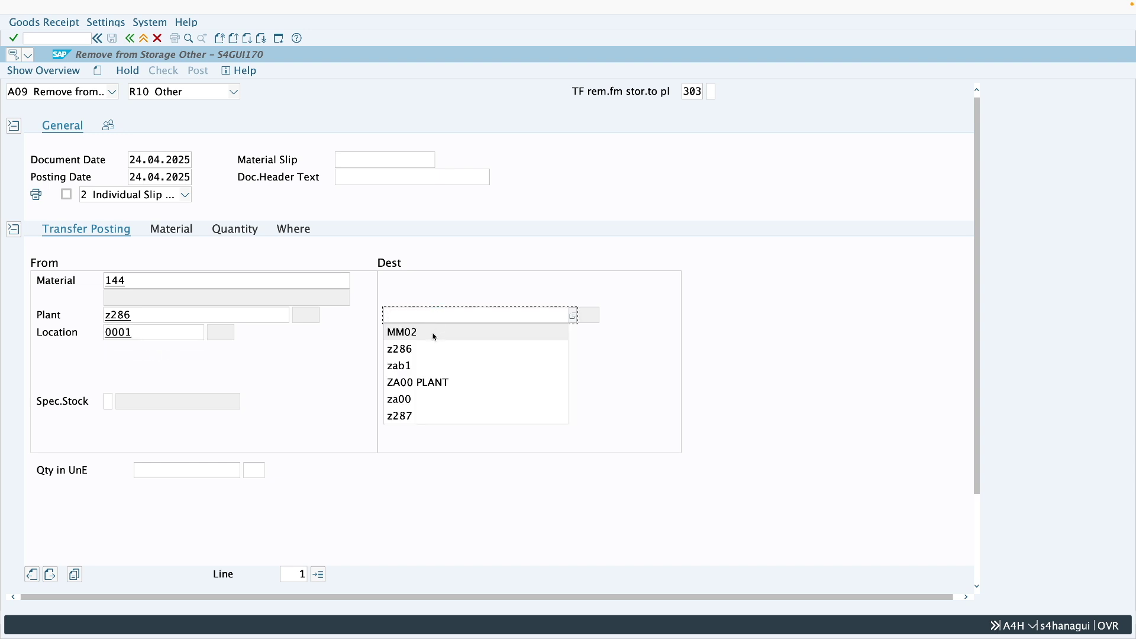
{"action": "left_click", "coordinate": [434, 335]}
Step: Set the removal quantity to 10 and post the goods movement
{"action": "left_click", "coordinate": [171, 471]}
{"action": "type", "text": "10"}
{"action": "key", "text": "Return"}
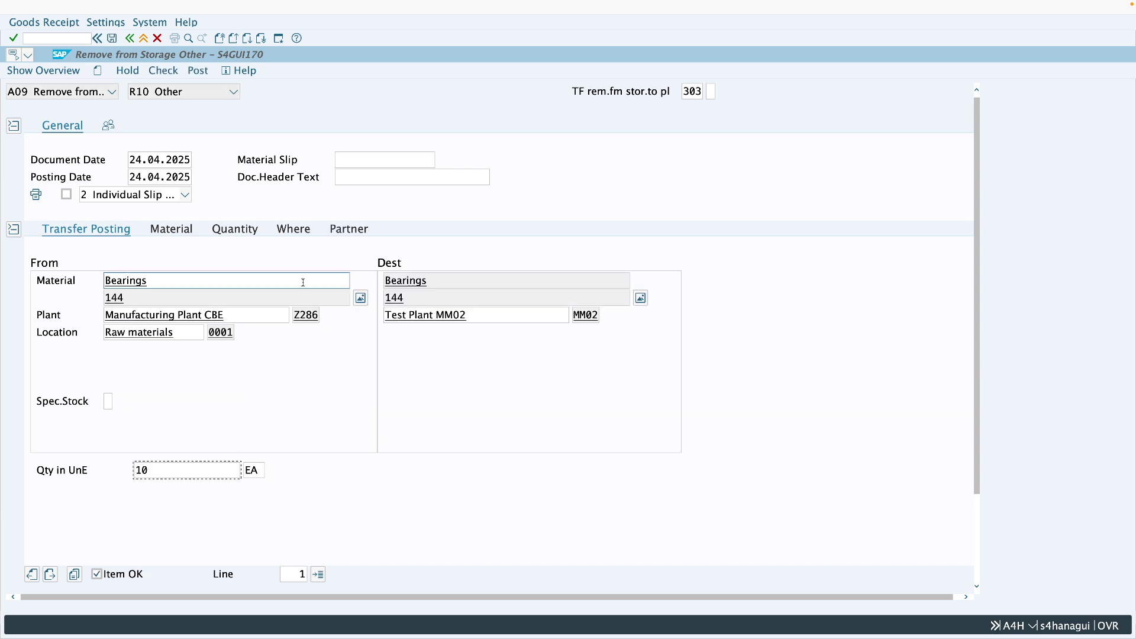
{"action": "left_click", "coordinate": [201, 74]}
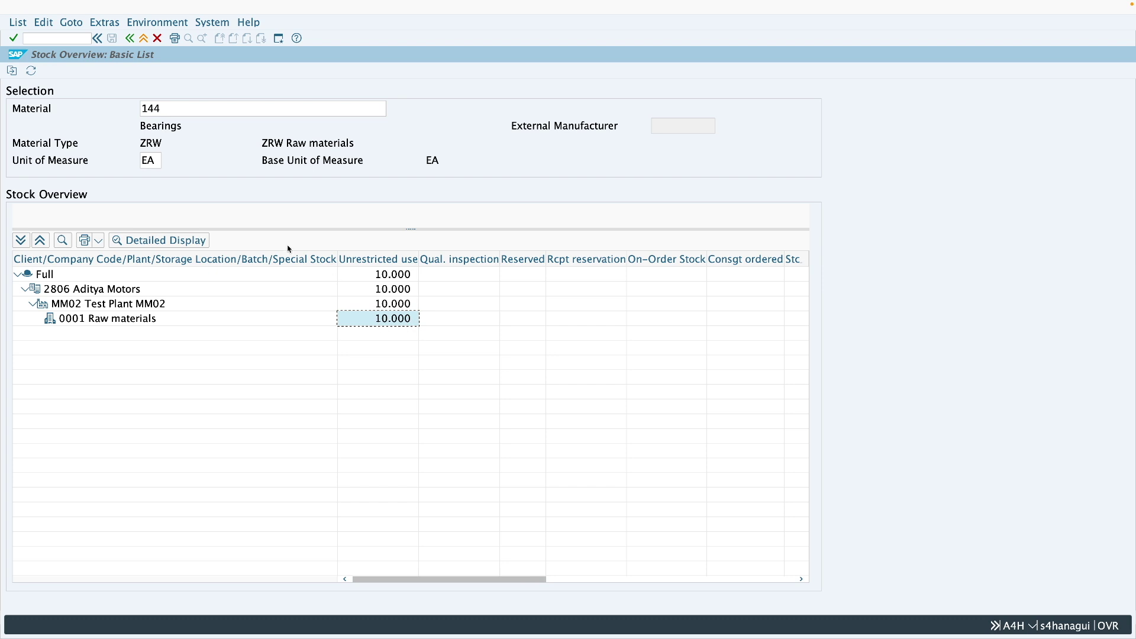
Step: Refresh plant MM02's stock overview, check its plant stock in transfer, and return to the MIGO session
{"action": "left_click", "coordinate": [31, 71]}
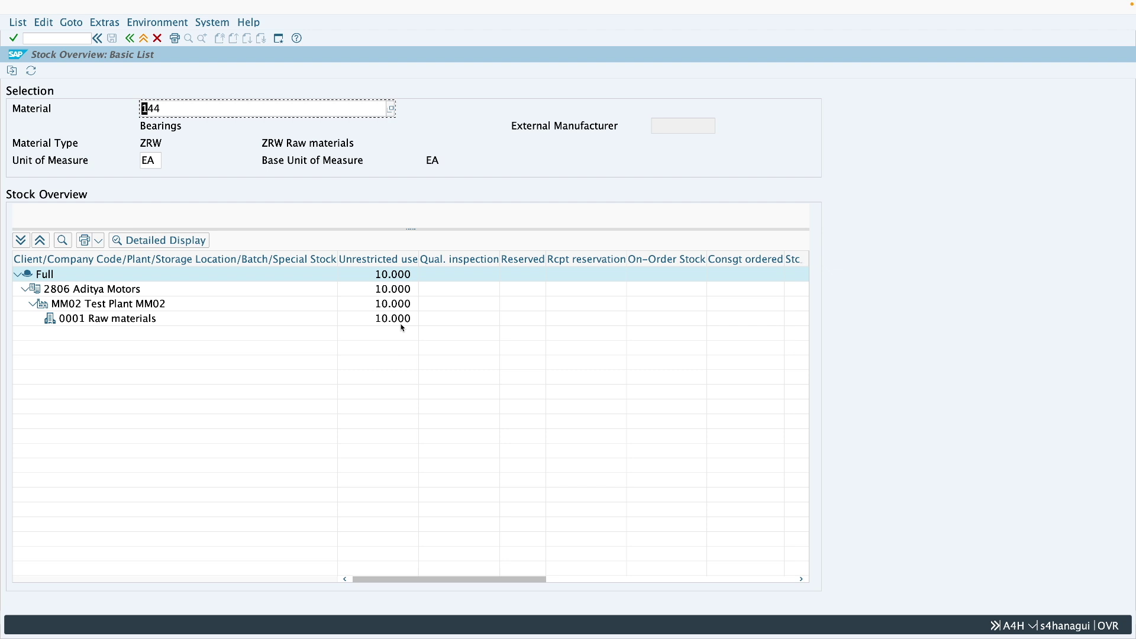
{"action": "left_click", "coordinate": [800, 579]}
{"action": "left_click", "coordinate": [801, 579]}
{"action": "left_click", "coordinate": [800, 579]}
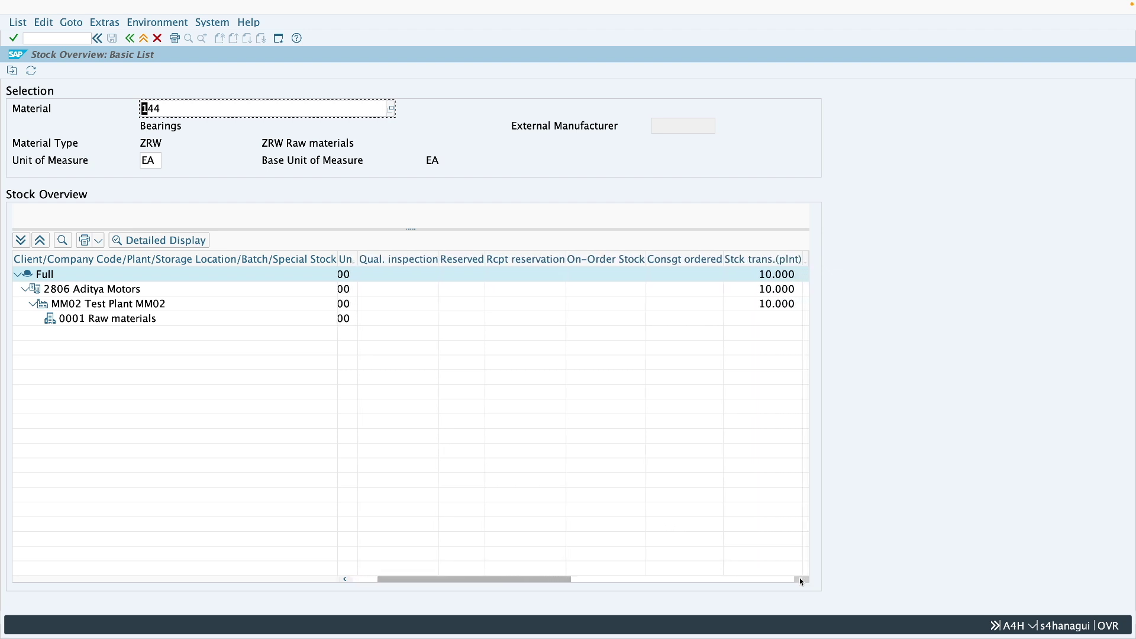
{"action": "left_click", "coordinate": [800, 579]}
{"action": "left_click", "coordinate": [800, 579]}
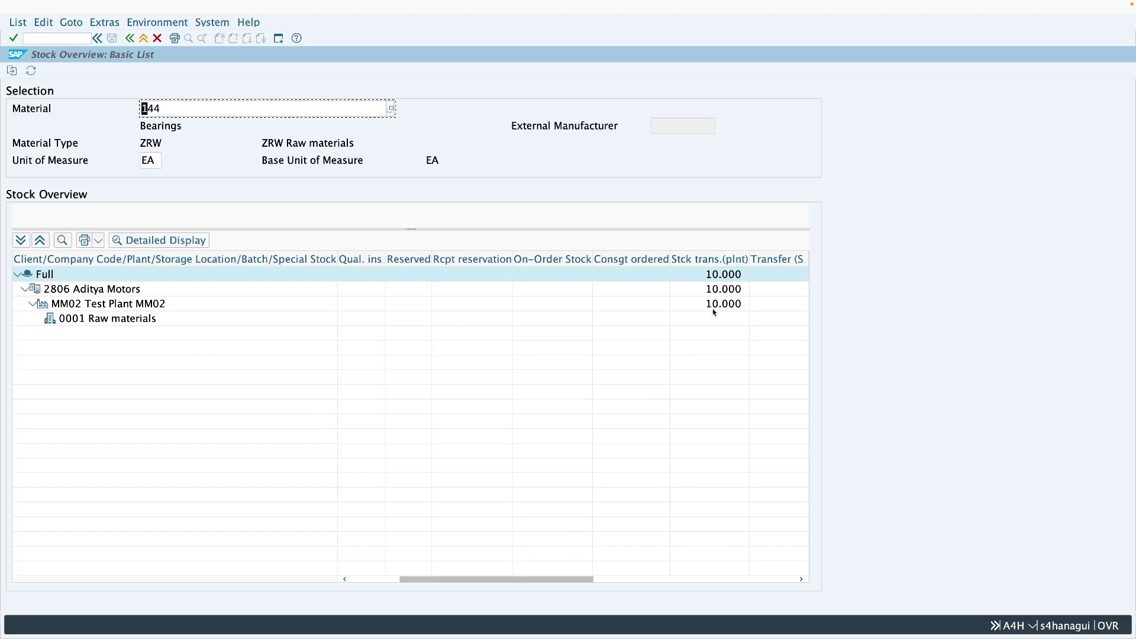
{"action": "key", "text": "ctrl+Right"}
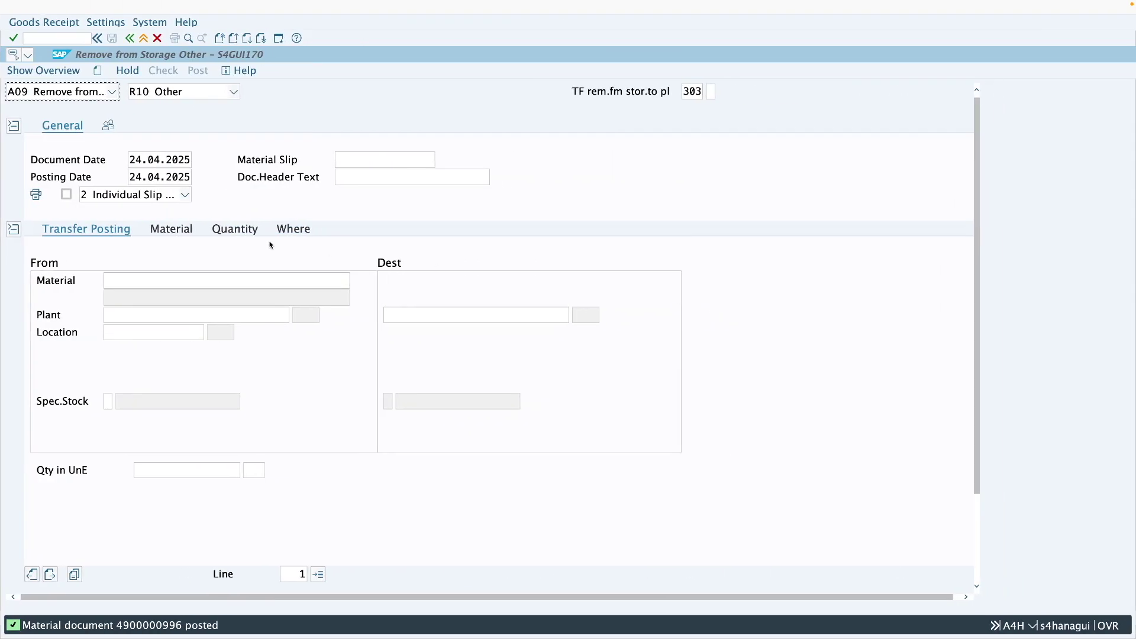
Step: Display the posted 303 removal's material document and open its accounting document from the related FI documents
{"action": "left_click", "coordinate": [80, 97]}
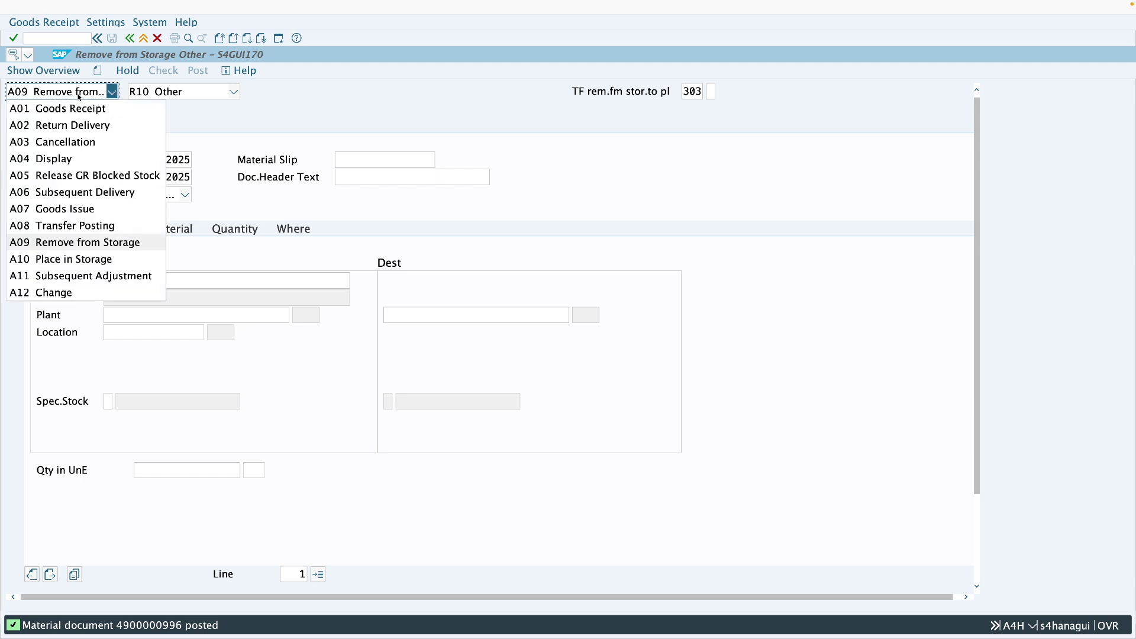
{"action": "left_click", "coordinate": [77, 154]}
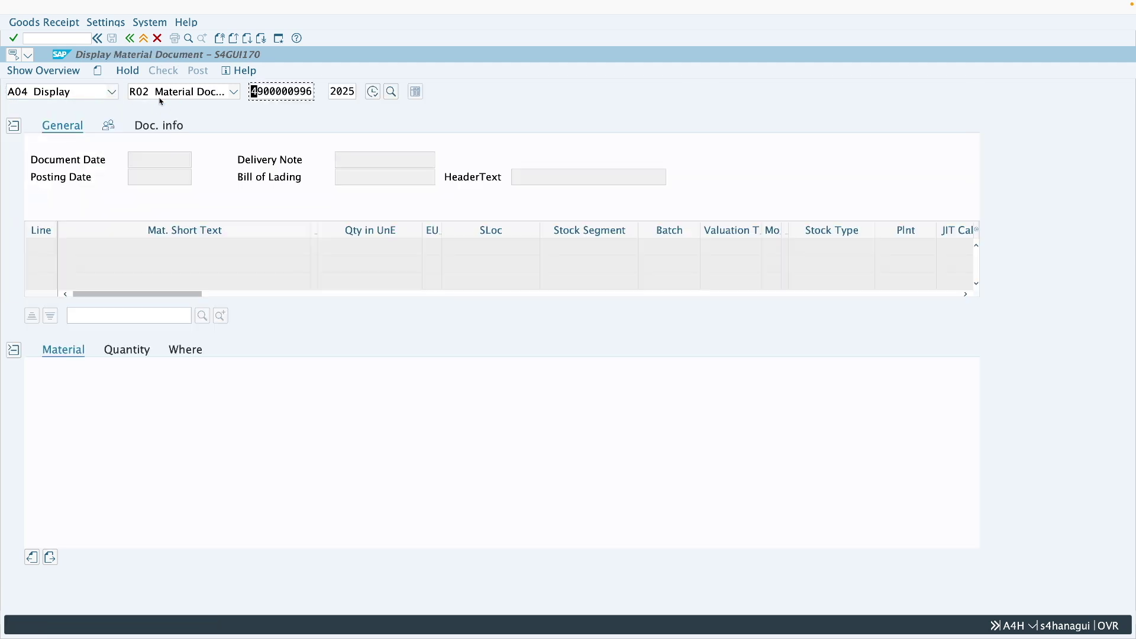
{"action": "left_click", "coordinate": [168, 129]}
{"action": "left_click", "coordinate": [542, 161]}
{"action": "left_click", "coordinate": [132, 85]}
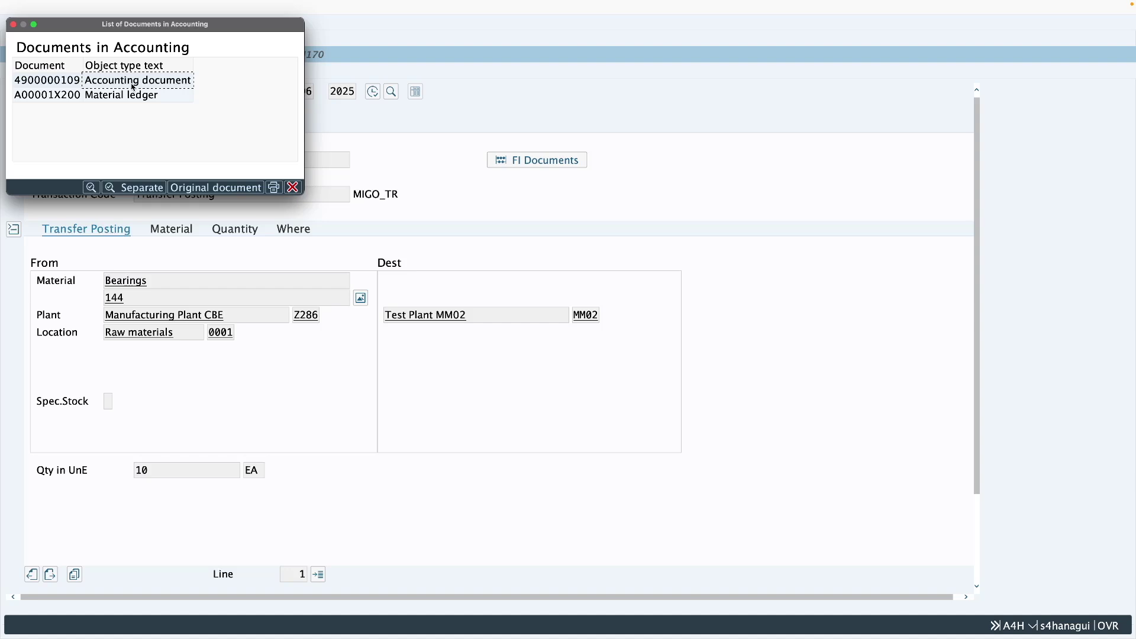
{"action": "double_click", "coordinate": [131, 82]}
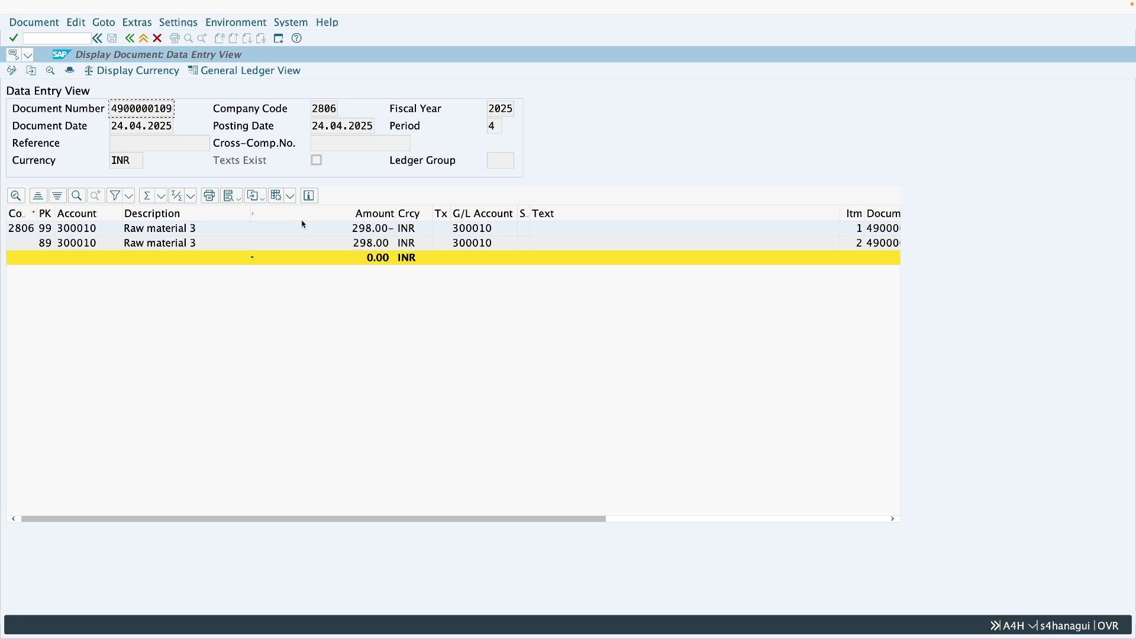
Step: Restart MIGO, choose A10 Place in Storage and load the 303 removal's material document as reference
{"action": "left_click", "coordinate": [143, 39]}
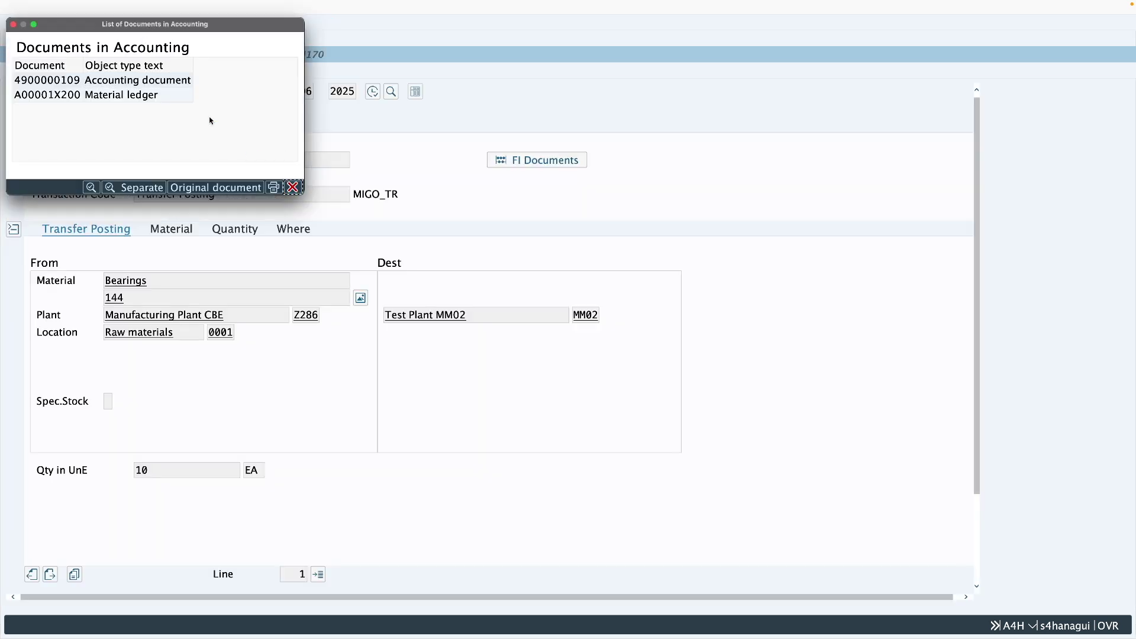
{"action": "left_click", "coordinate": [144, 39]}
{"action": "type", "text": "migo"}
{"action": "key", "text": "Return"}
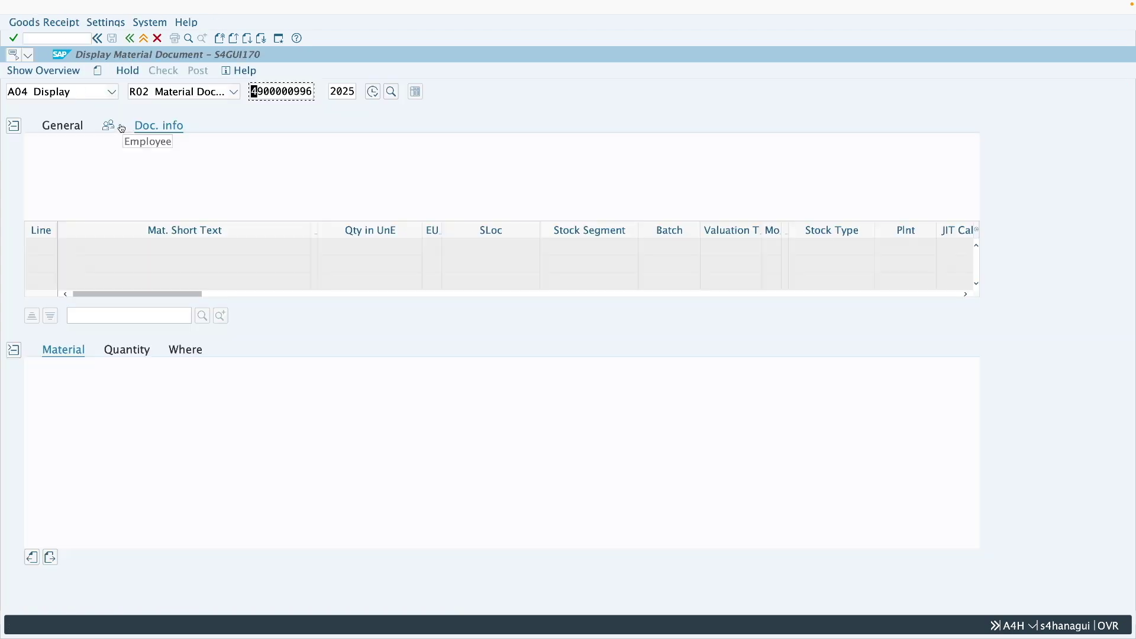
{"action": "left_click", "coordinate": [80, 95]}
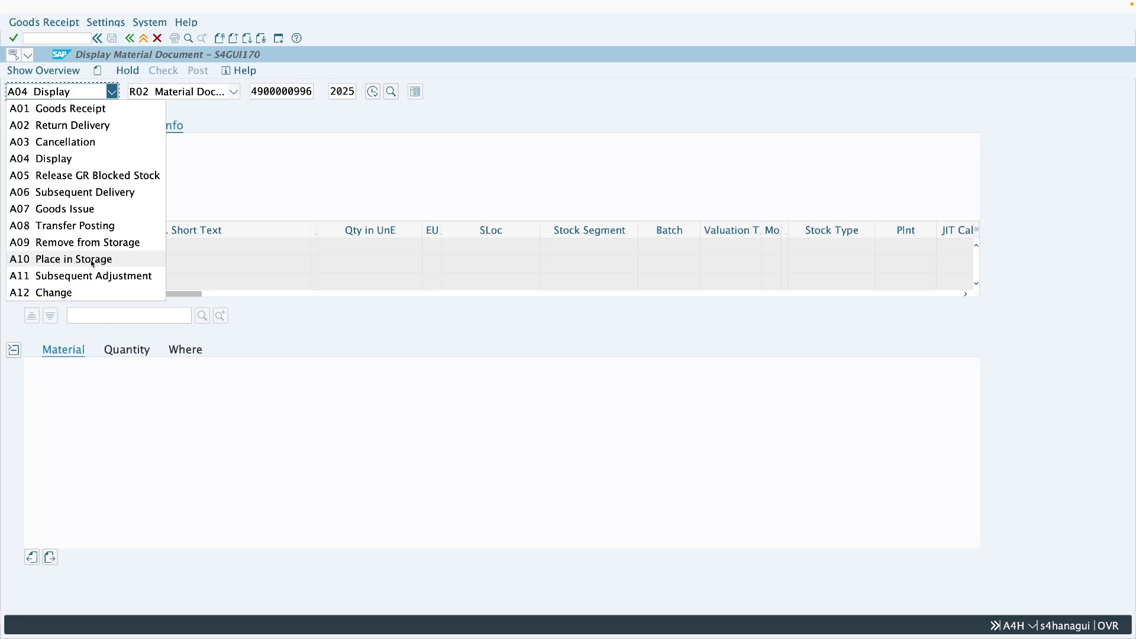
{"action": "left_click", "coordinate": [93, 261]}
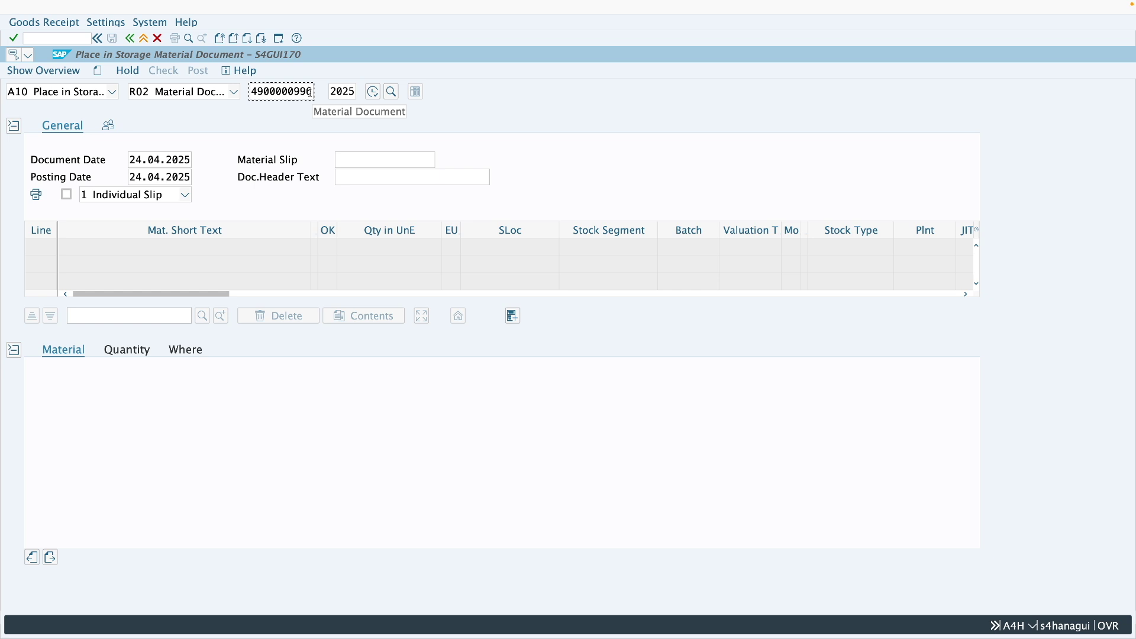
{"action": "key", "text": "Return"}
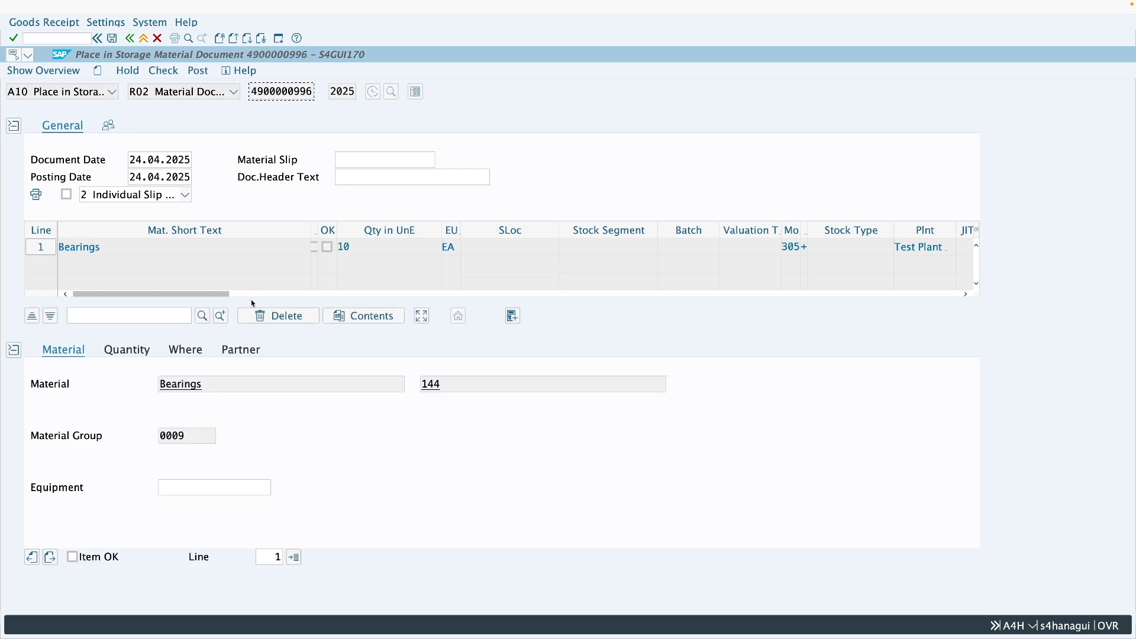
Step: Mark the Bearings item as OK and try to post the placement in storage
{"action": "left_click", "coordinate": [367, 248]}
{"action": "left_click", "coordinate": [98, 551]}
{"action": "left_click", "coordinate": [198, 72]}
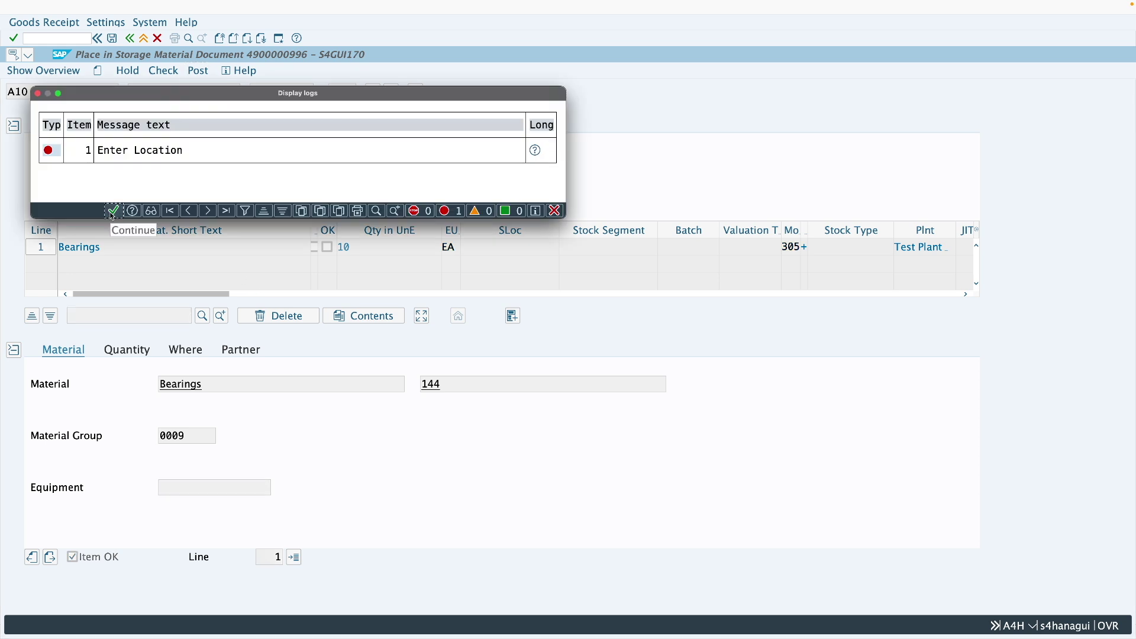
{"action": "left_click", "coordinate": [112, 211]}
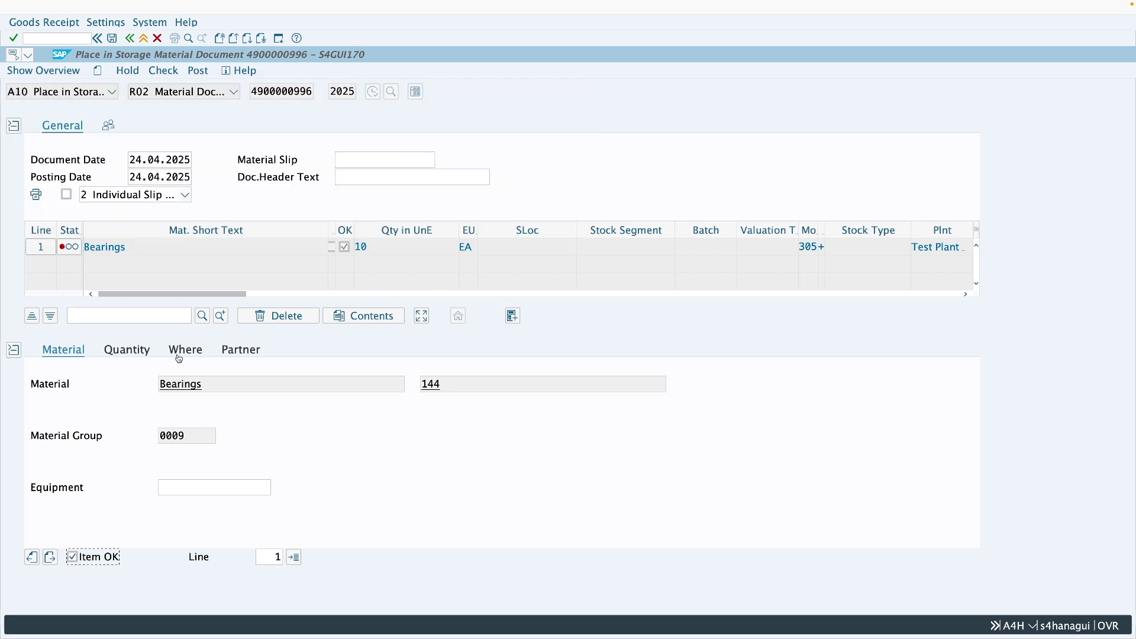
Step: Set the Bearings item's storage location to Raw materials and post the placement in storage
{"action": "left_click", "coordinate": [183, 351]}
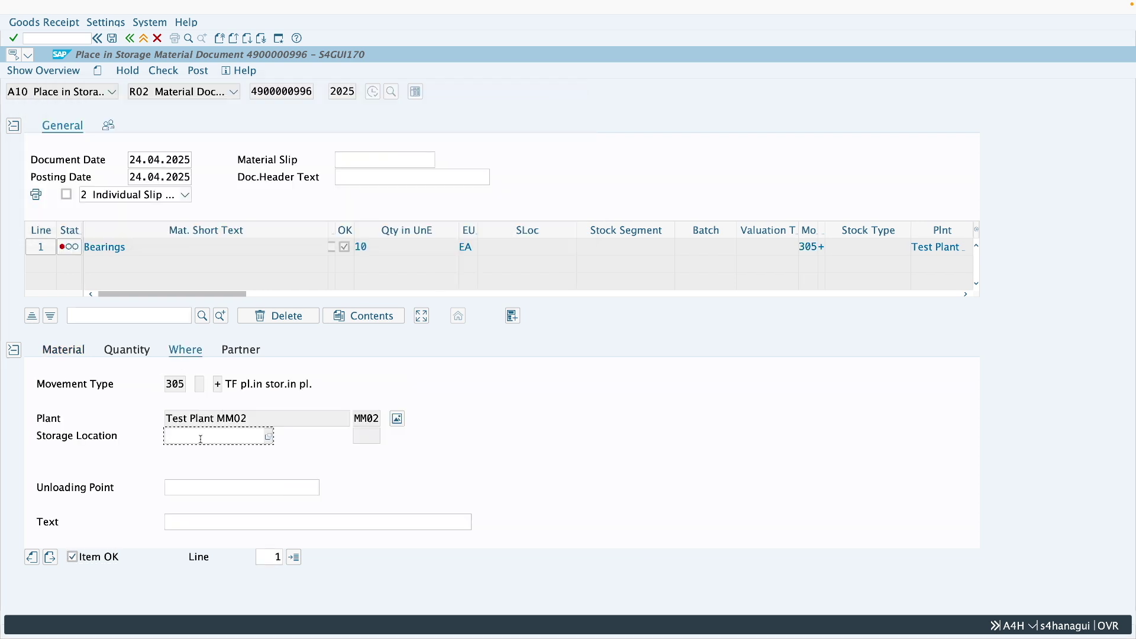
{"action": "type", "text": "Raw materials"}
{"action": "key", "text": "Return"}
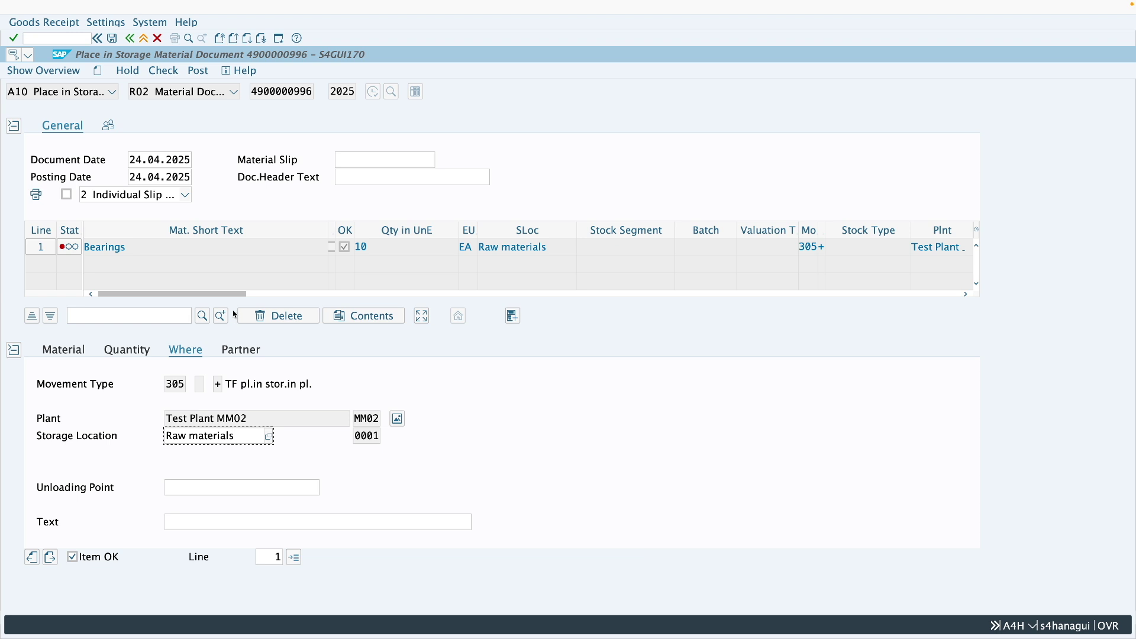
{"action": "left_click", "coordinate": [198, 71]}
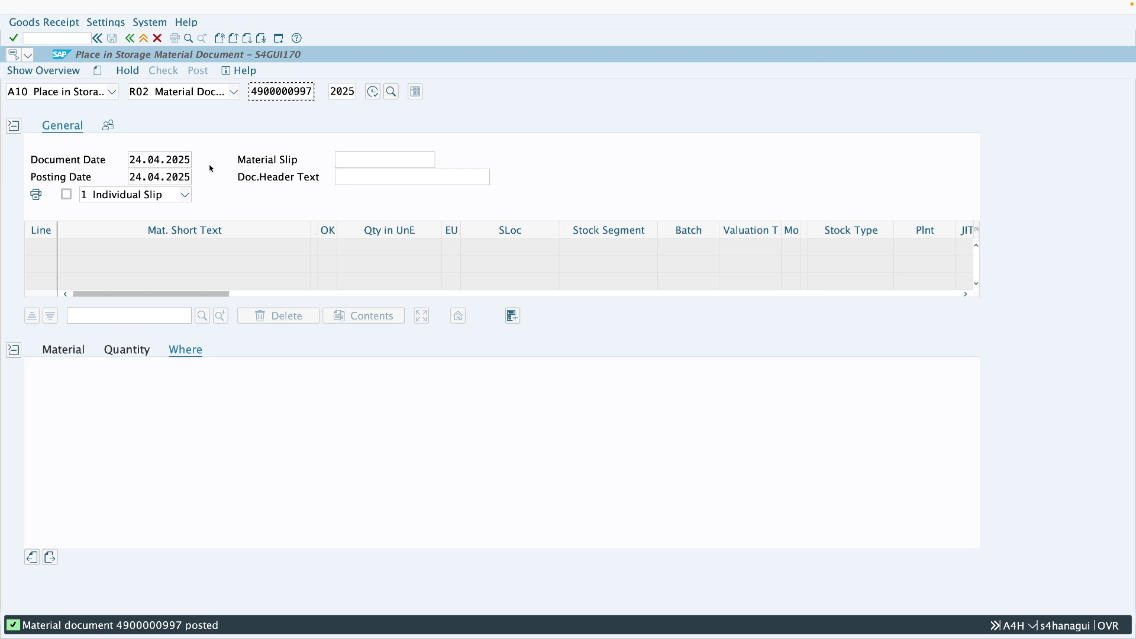
Step: Display the posted 305 placement's material document and look up its related FI documents
{"action": "left_click", "coordinate": [74, 92]}
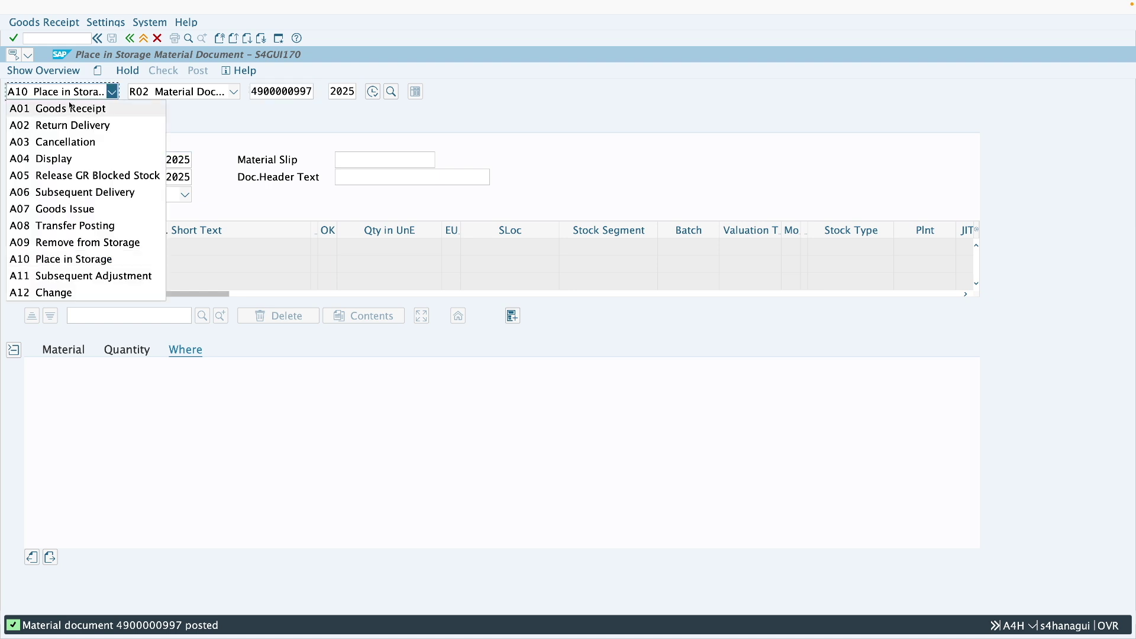
{"action": "left_click", "coordinate": [70, 157]}
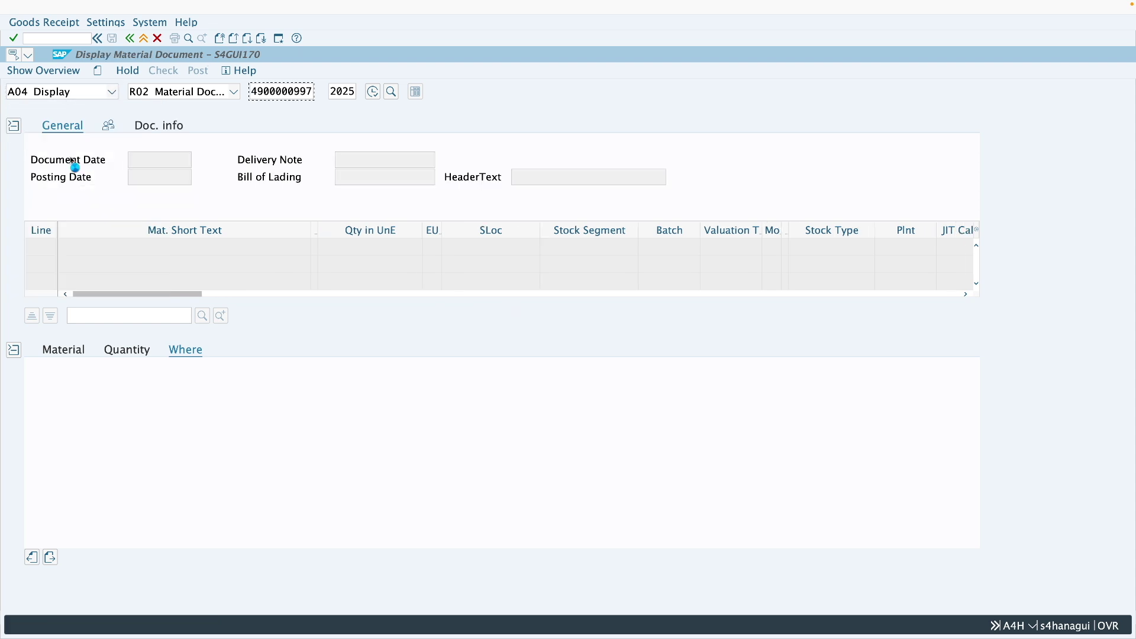
{"action": "left_click", "coordinate": [174, 126]}
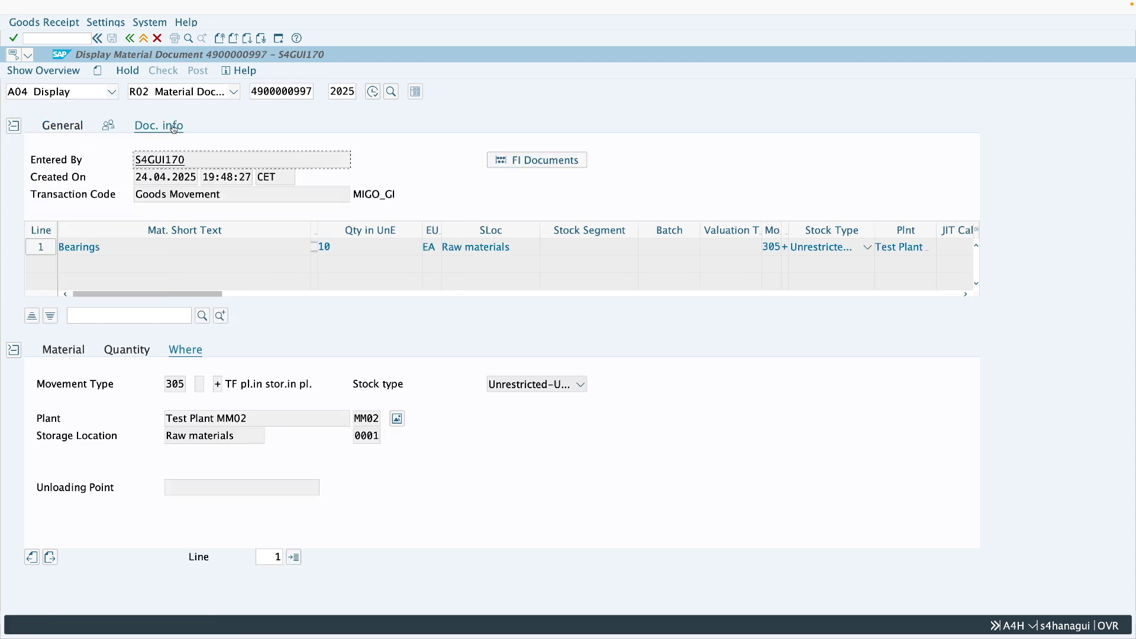
{"action": "left_click", "coordinate": [526, 163]}
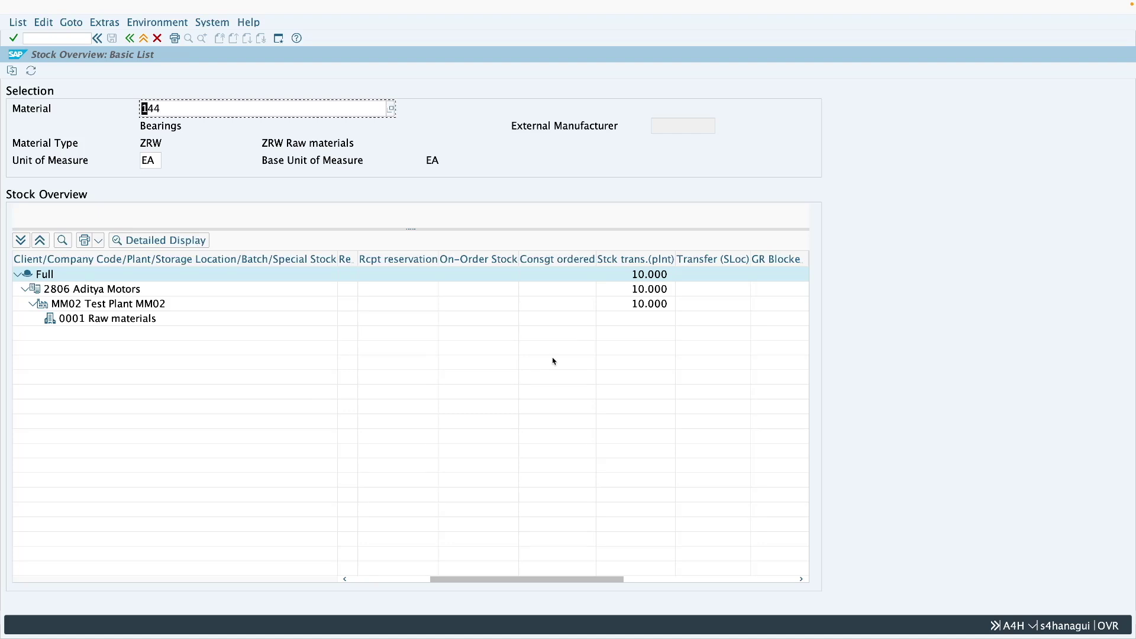
Step: Check MM02's plant stock in transfer, refresh its stock overview and check the unrestricted raw materials stock
{"action": "left_click", "coordinate": [662, 307]}
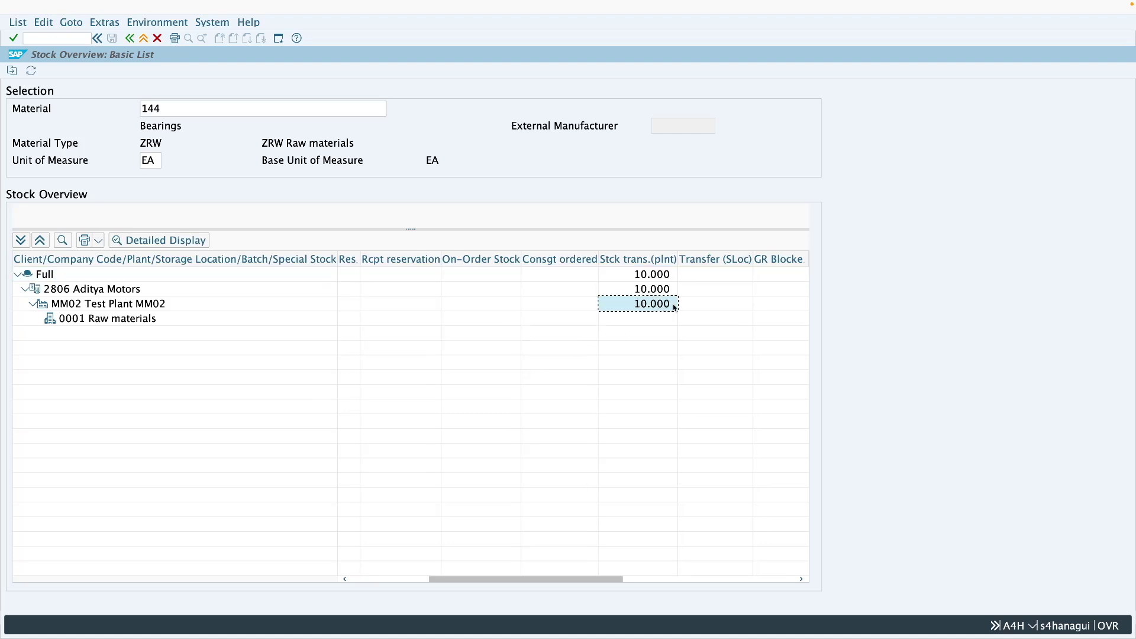
{"action": "left_click", "coordinate": [397, 580]}
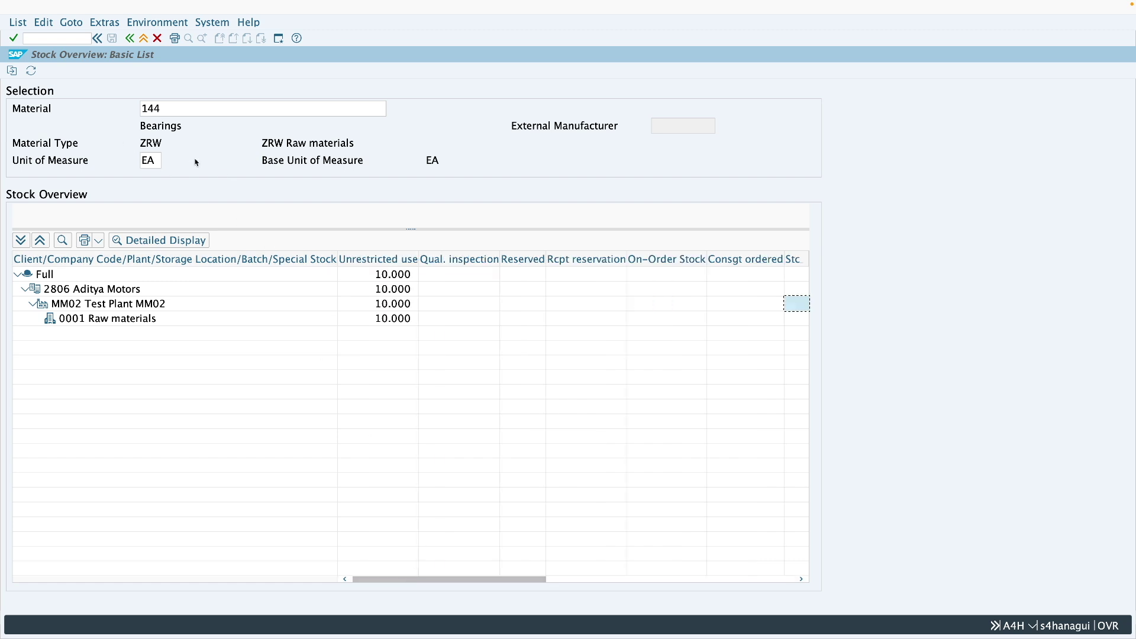
{"action": "left_click", "coordinate": [30, 71]}
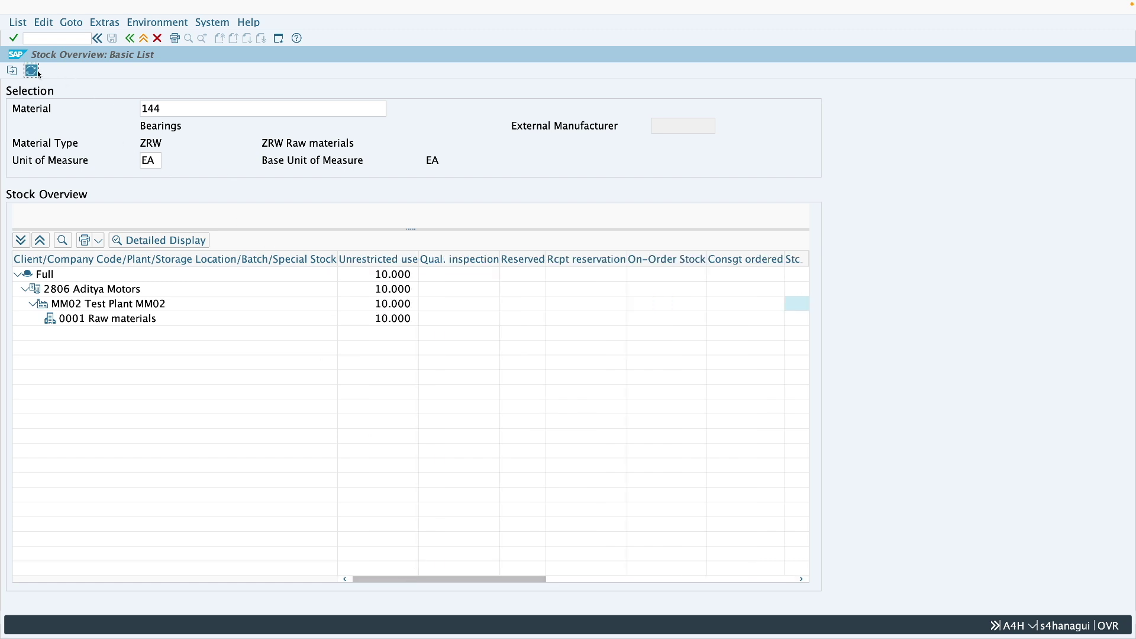
{"action": "left_click", "coordinate": [386, 324]}
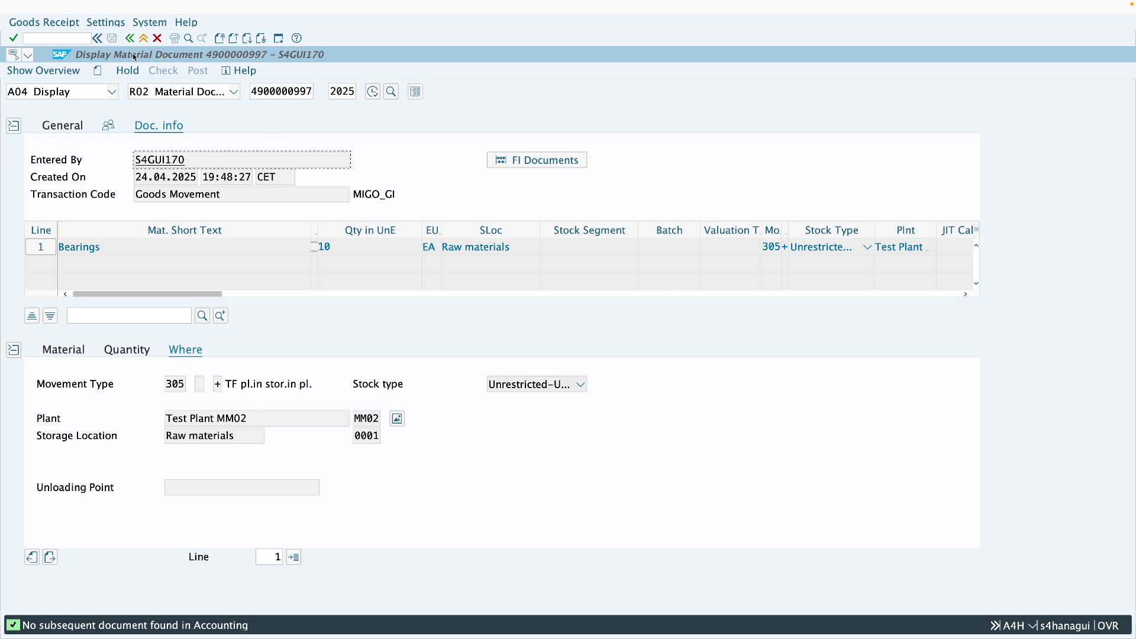
Step: Restart MIGO and choose A08 Transfer Posting as the action
{"action": "left_click", "coordinate": [143, 39]}
{"action": "type", "text": "migo"}
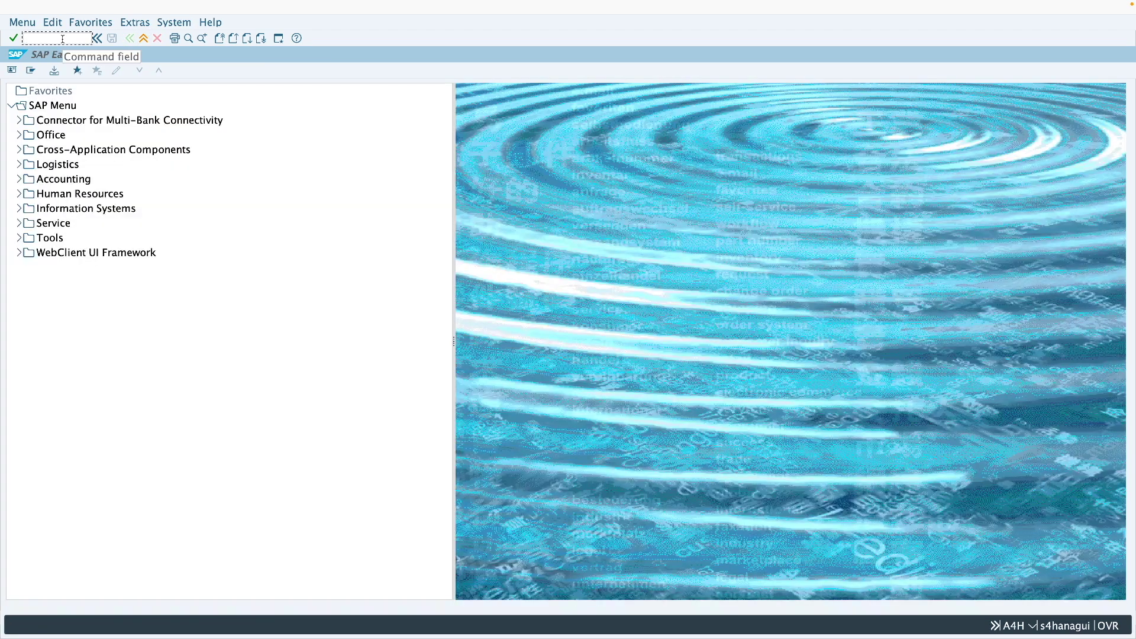
{"action": "key", "text": "Return"}
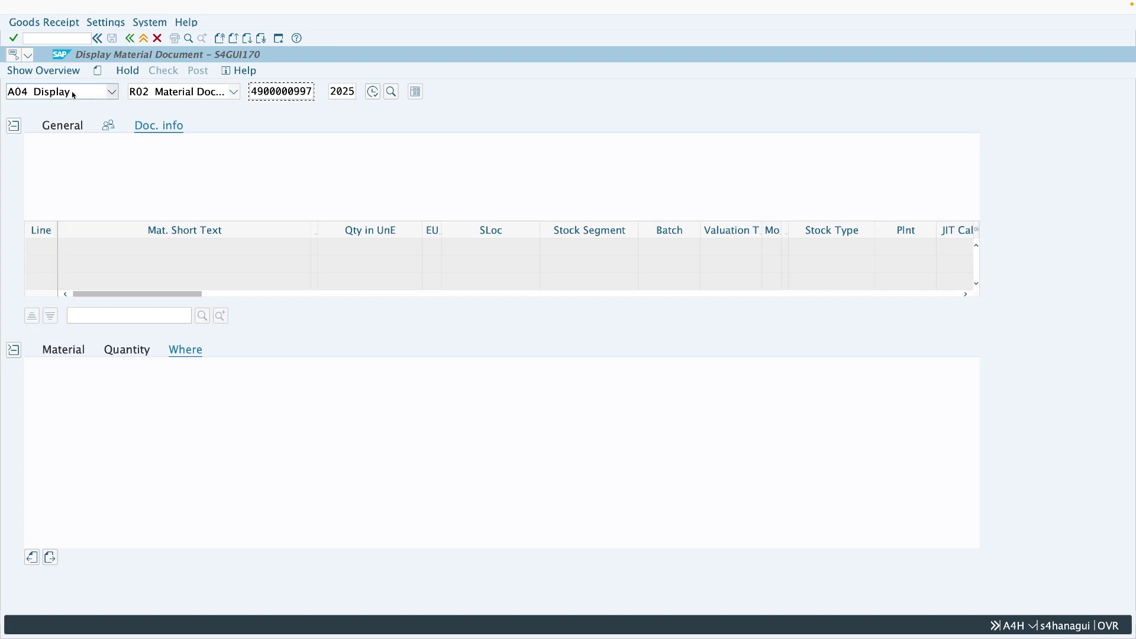
{"action": "left_click", "coordinate": [72, 92]}
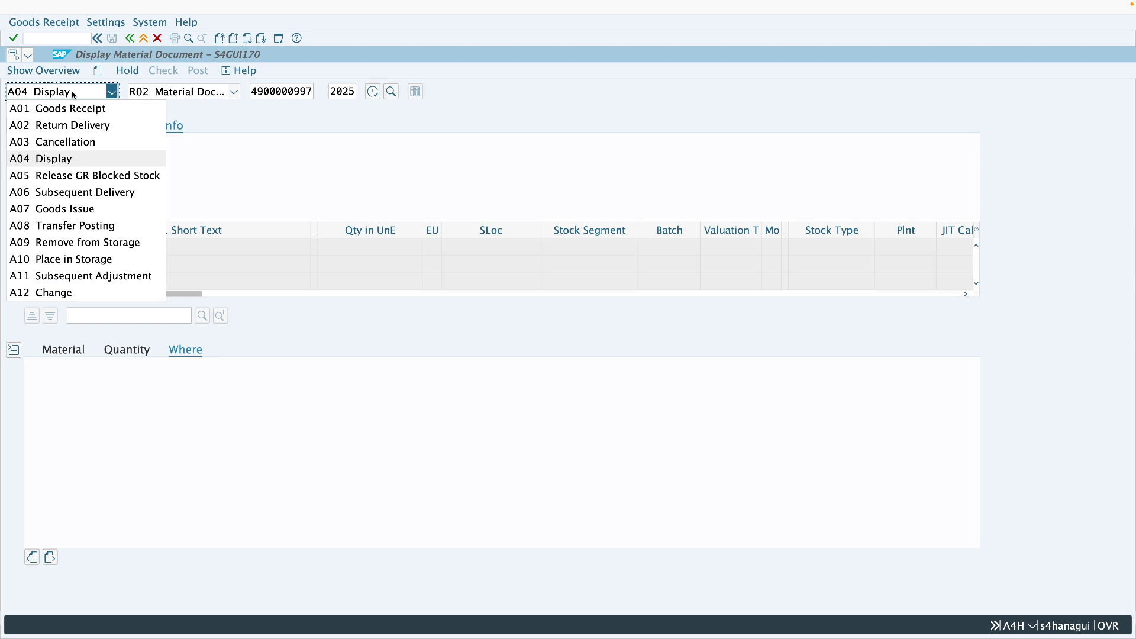
{"action": "left_click", "coordinate": [79, 227]}
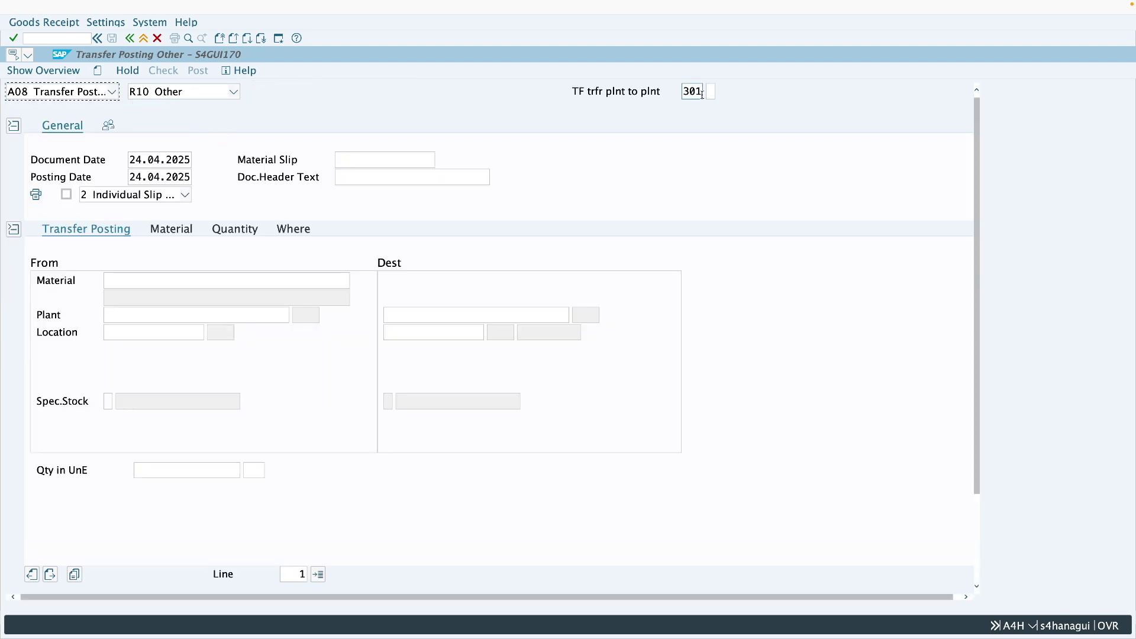
Step: Enter material 144 with source plant Z286 and source storage location 0001 for the 301 transfer posting
{"action": "left_click", "coordinate": [176, 280]}
{"action": "type", "text": "144"}
{"action": "left_click", "coordinate": [170, 313]}
{"action": "type", "text": "z286"}
{"action": "left_click", "coordinate": [167, 332]}
{"action": "type", "text": "001"}
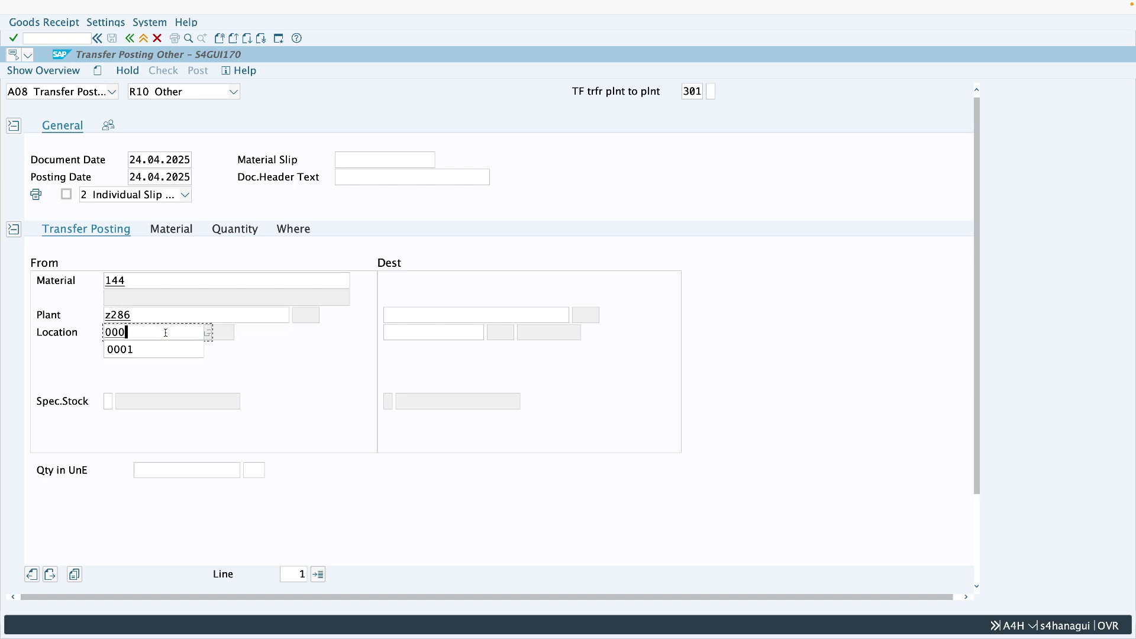
Step: Set the transfer's destination to plant MM01 and storage location 0001, and confirm the entries
{"action": "left_click", "coordinate": [432, 319]}
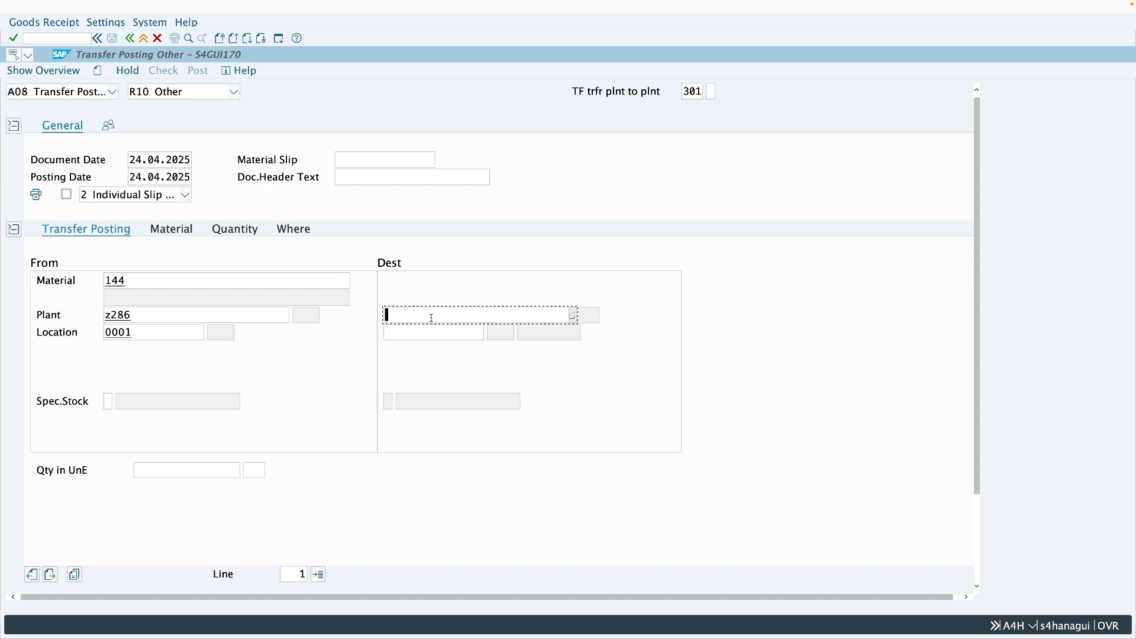
{"action": "type", "text": "mm01"}
{"action": "left_click", "coordinate": [427, 334]}
{"action": "type", "text": "0001"}
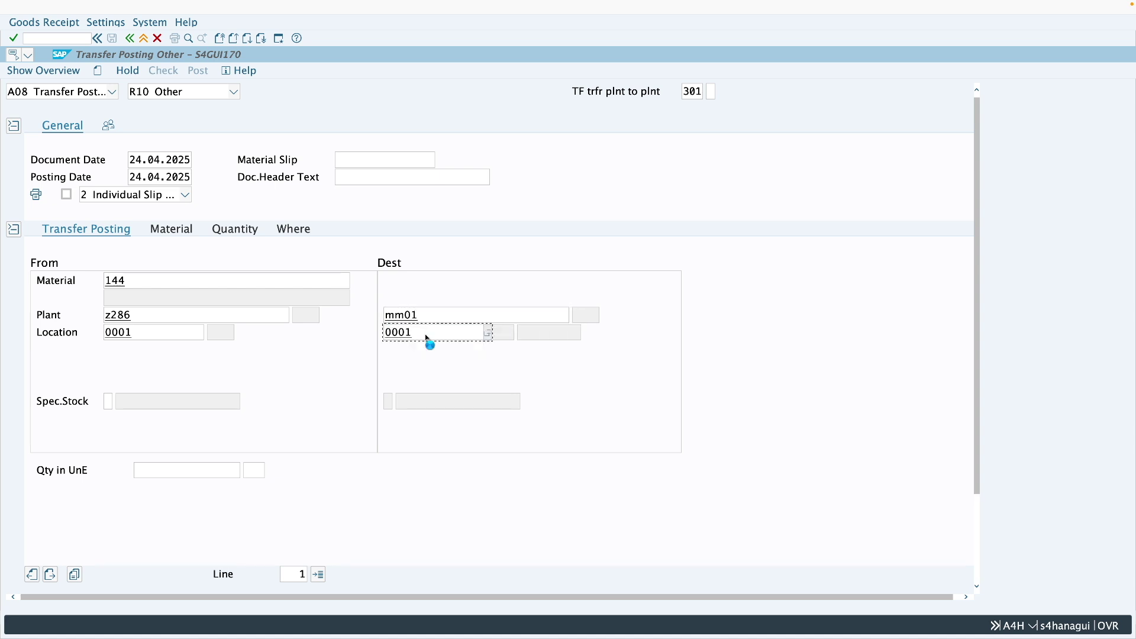
{"action": "key", "text": "Return"}
Step: Set the transfer quantity to 10 and post the plant-to-plant transfer
{"action": "left_click", "coordinate": [190, 468]}
{"action": "type", "text": "10"}
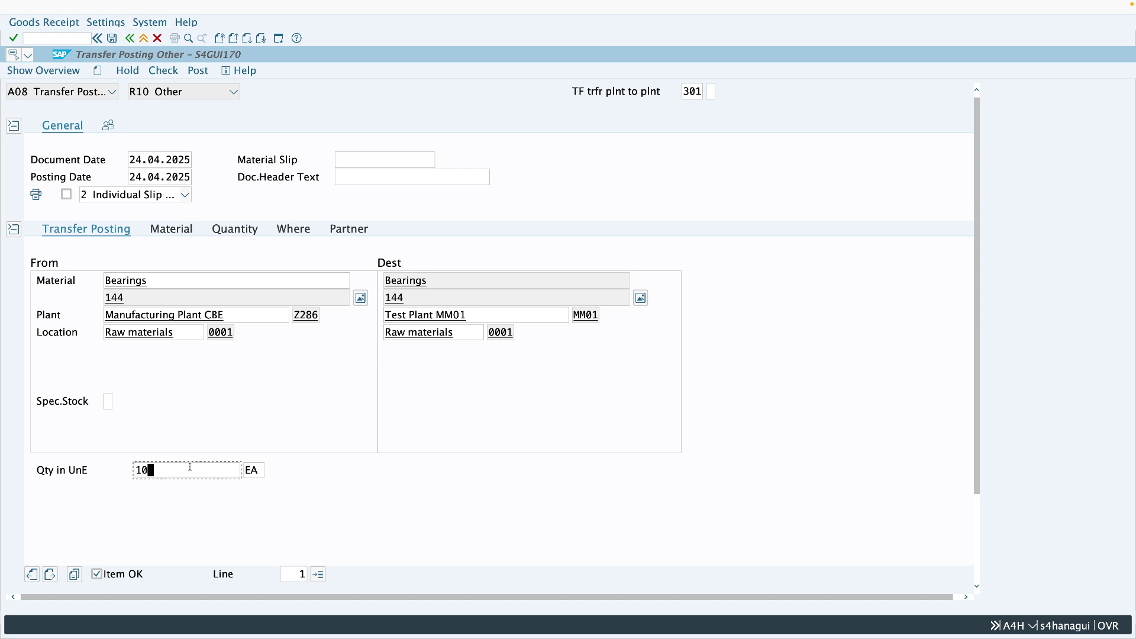
{"action": "left_click", "coordinate": [193, 74]}
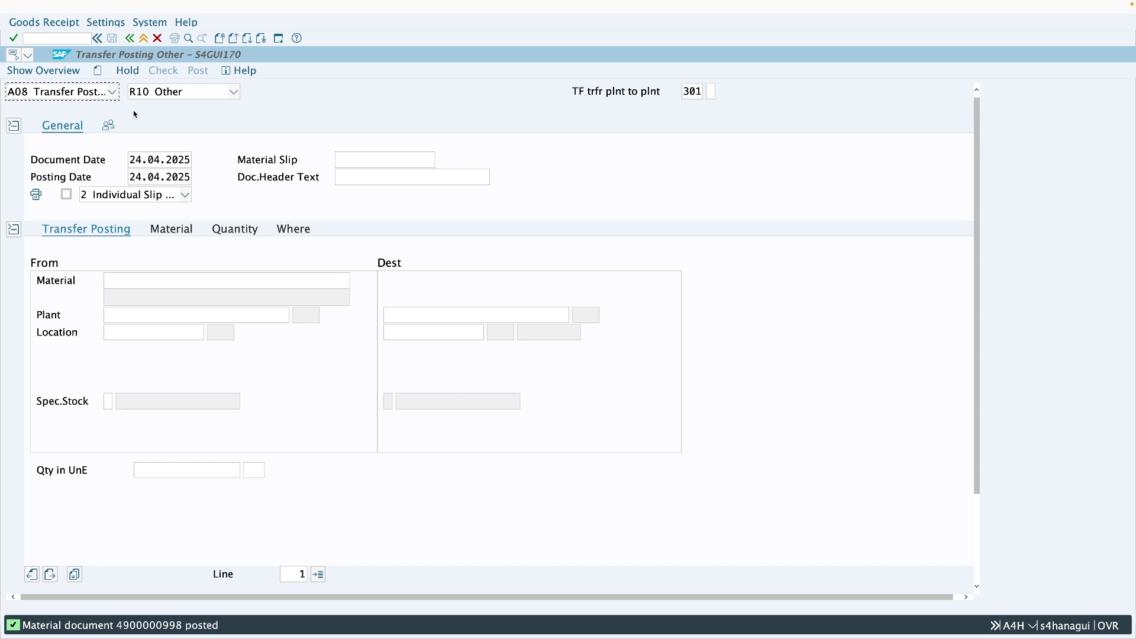
Step: Display the posted 301 transfer's material document and list its related FI documents
{"action": "left_click", "coordinate": [94, 93]}
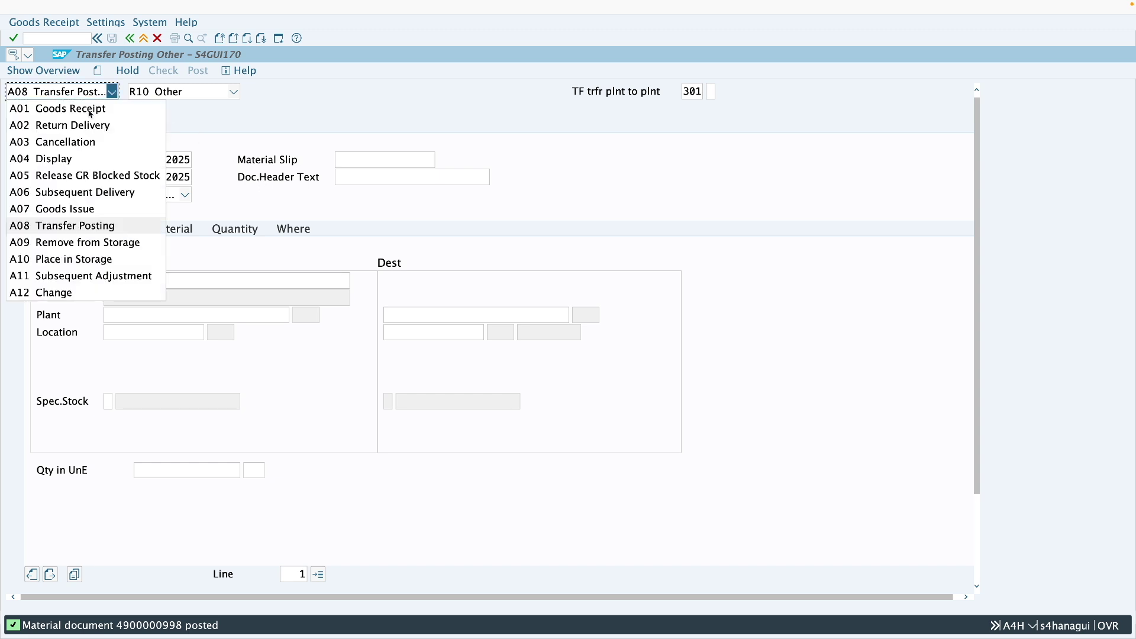
{"action": "left_click", "coordinate": [80, 158]}
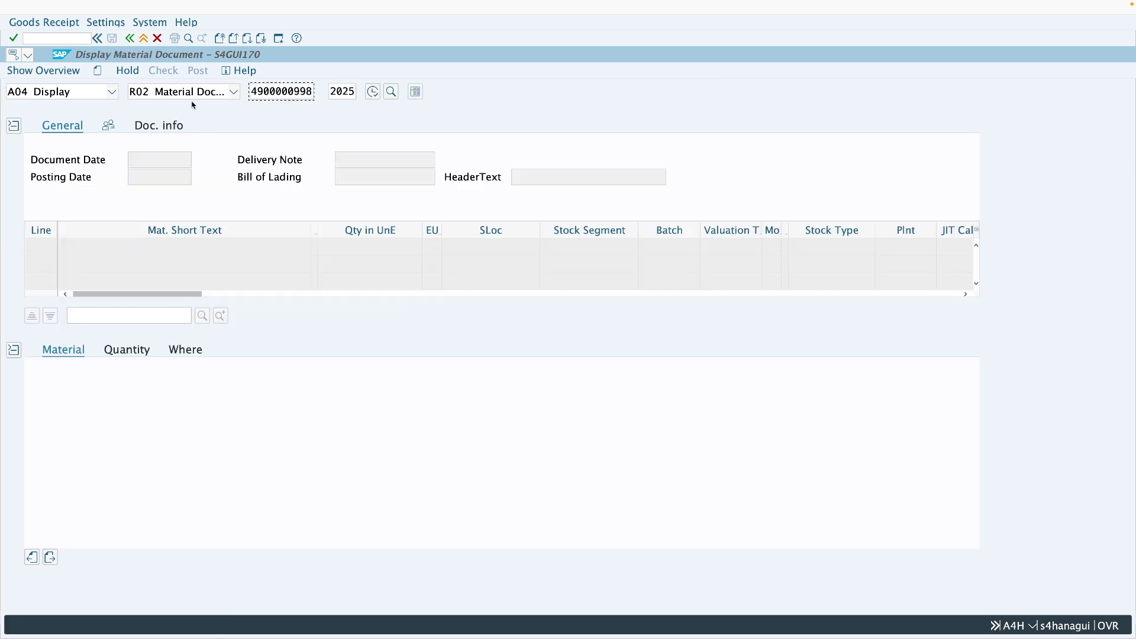
{"action": "left_click", "coordinate": [160, 127]}
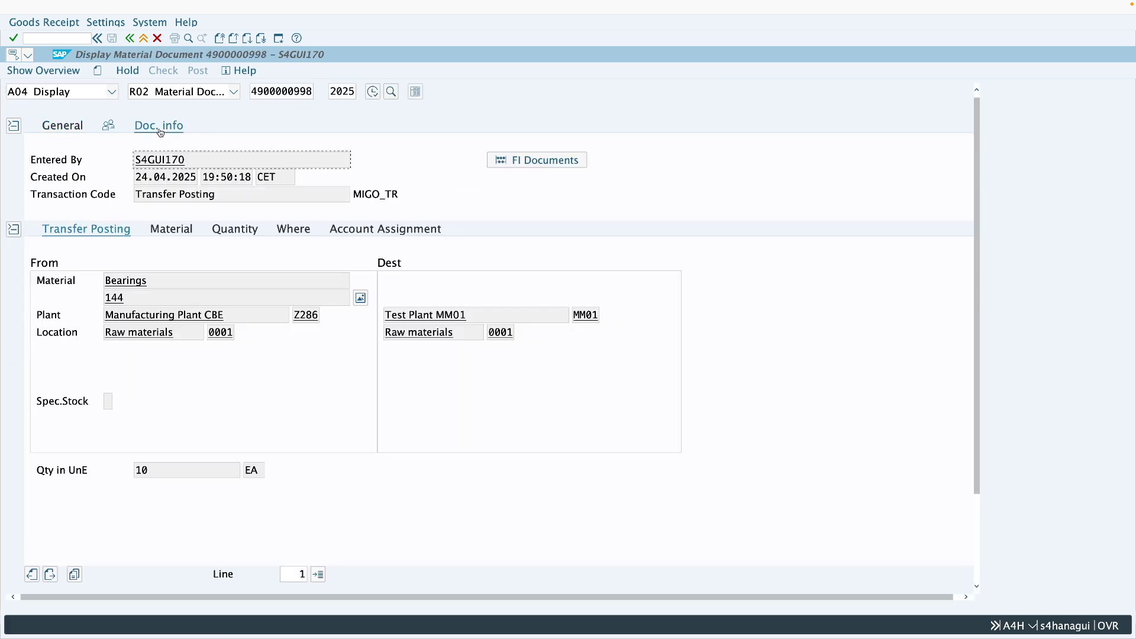
{"action": "left_click", "coordinate": [536, 161]}
{"action": "left_click", "coordinate": [156, 97]}
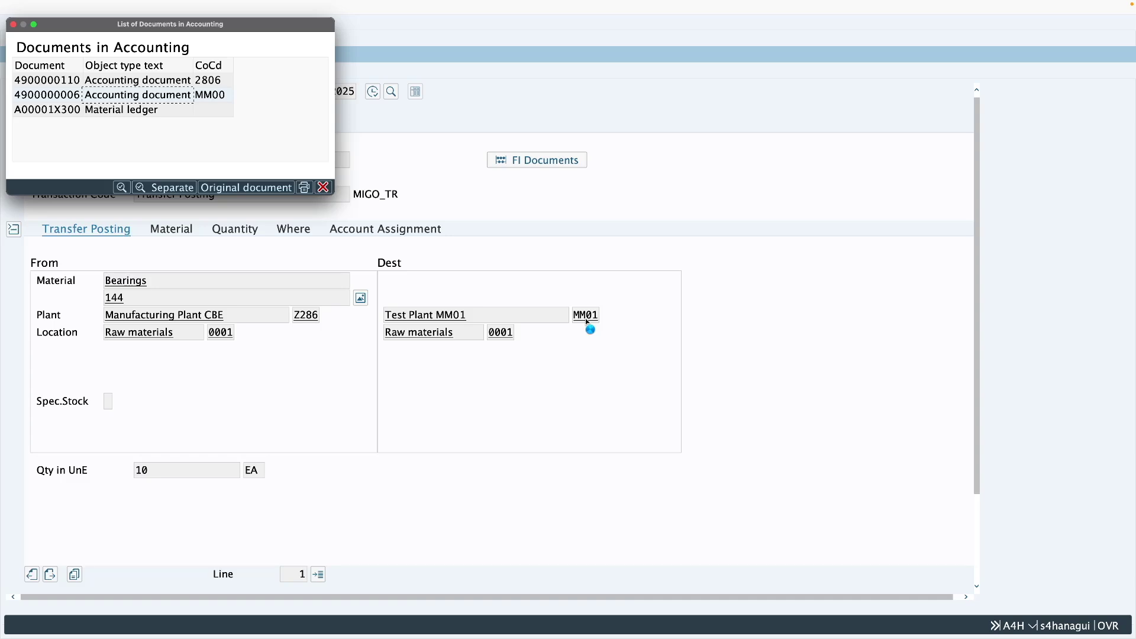
Step: Open the accounting document for company code 2806 and examine its line items and transaction keys
{"action": "left_click", "coordinate": [62, 85]}
{"action": "double_click", "coordinate": [62, 85]}
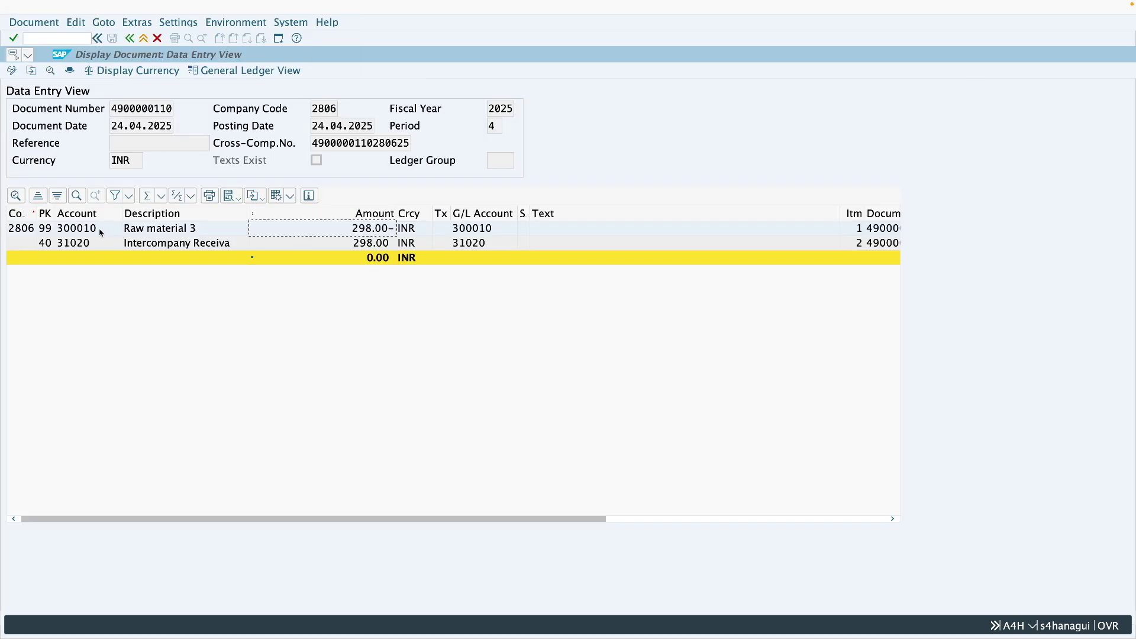
{"action": "left_click", "coordinate": [377, 246]}
{"action": "left_click", "coordinate": [780, 519]}
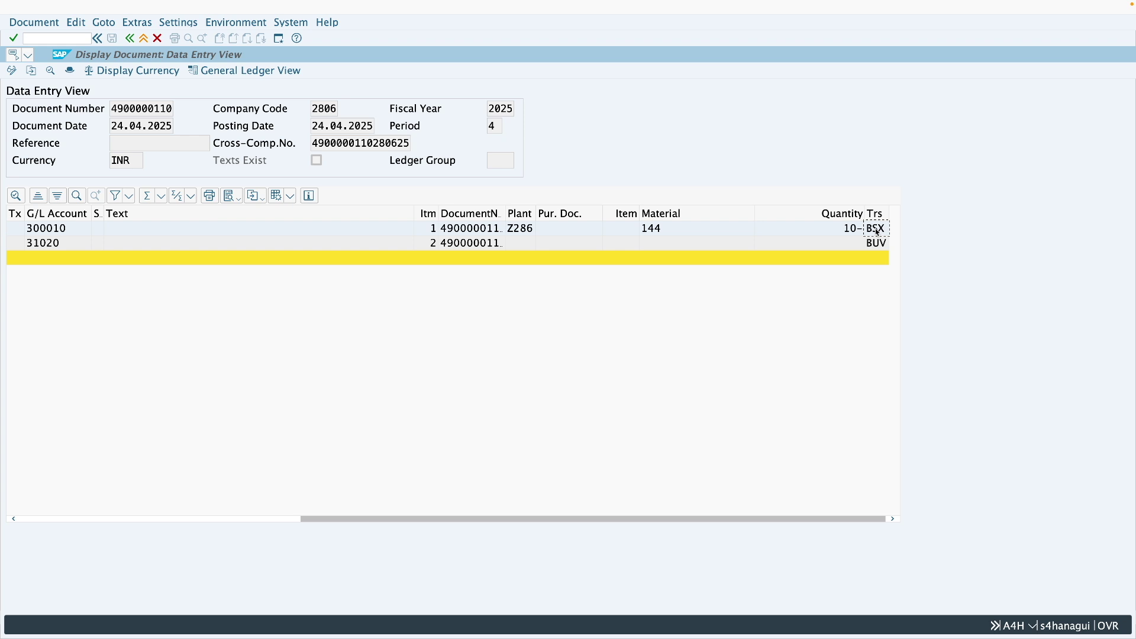
{"action": "left_click", "coordinate": [880, 248]}
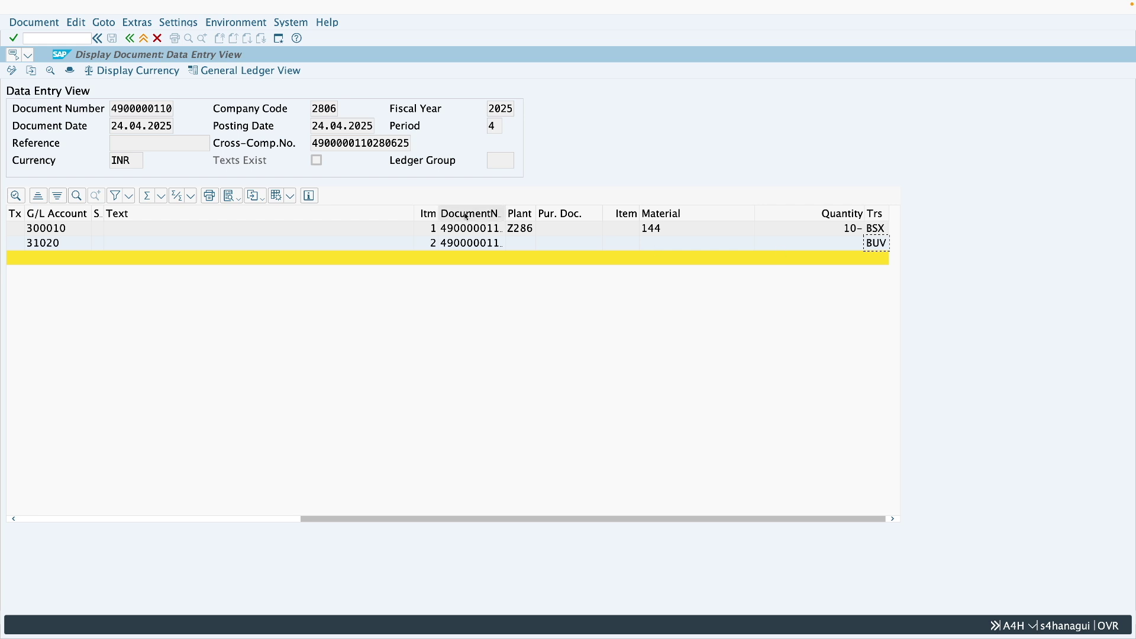
Step: Return to the accounting document list, open company code MM00's document and examine its line items and transaction keys
{"action": "left_click", "coordinate": [130, 38]}
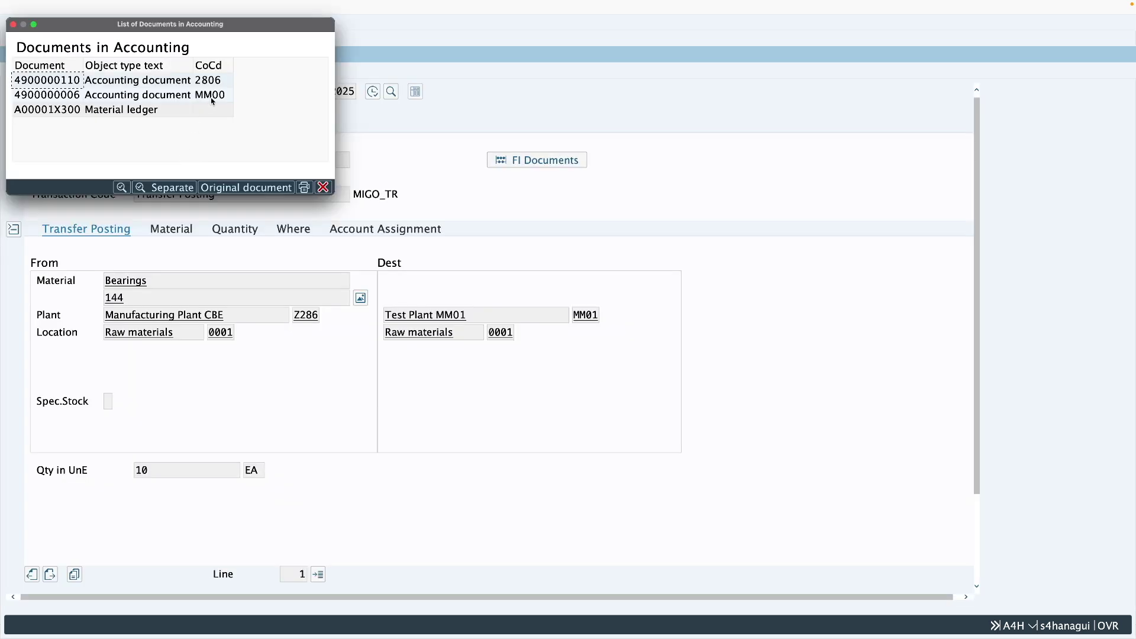
{"action": "left_click", "coordinate": [210, 97]}
{"action": "double_click", "coordinate": [167, 98]}
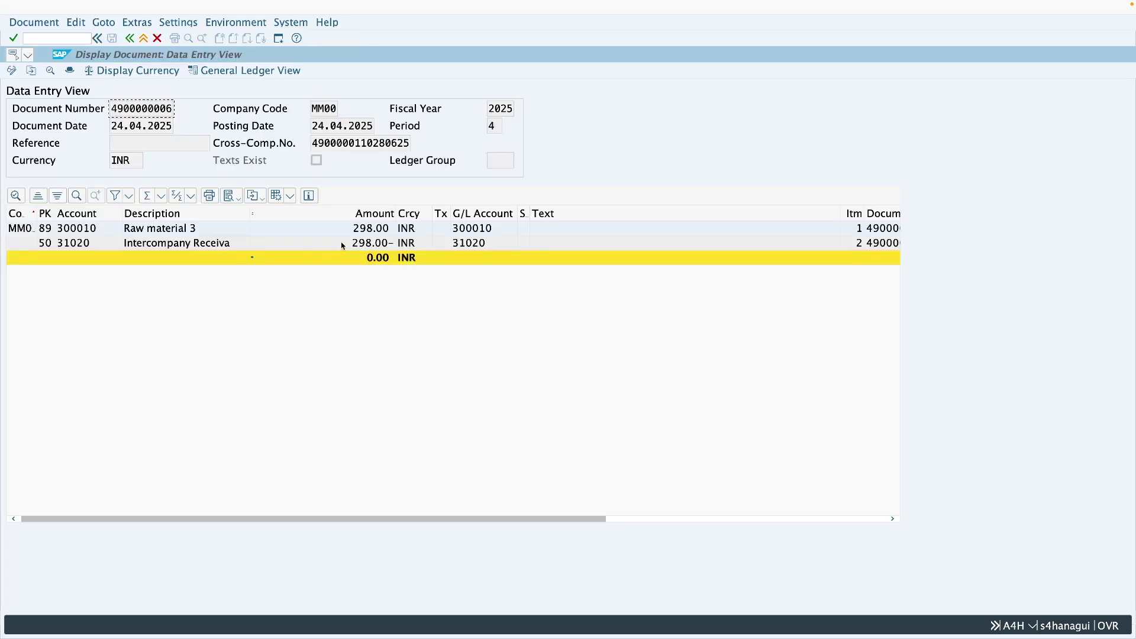
{"action": "left_click", "coordinate": [364, 245]}
{"action": "left_click", "coordinate": [756, 520]}
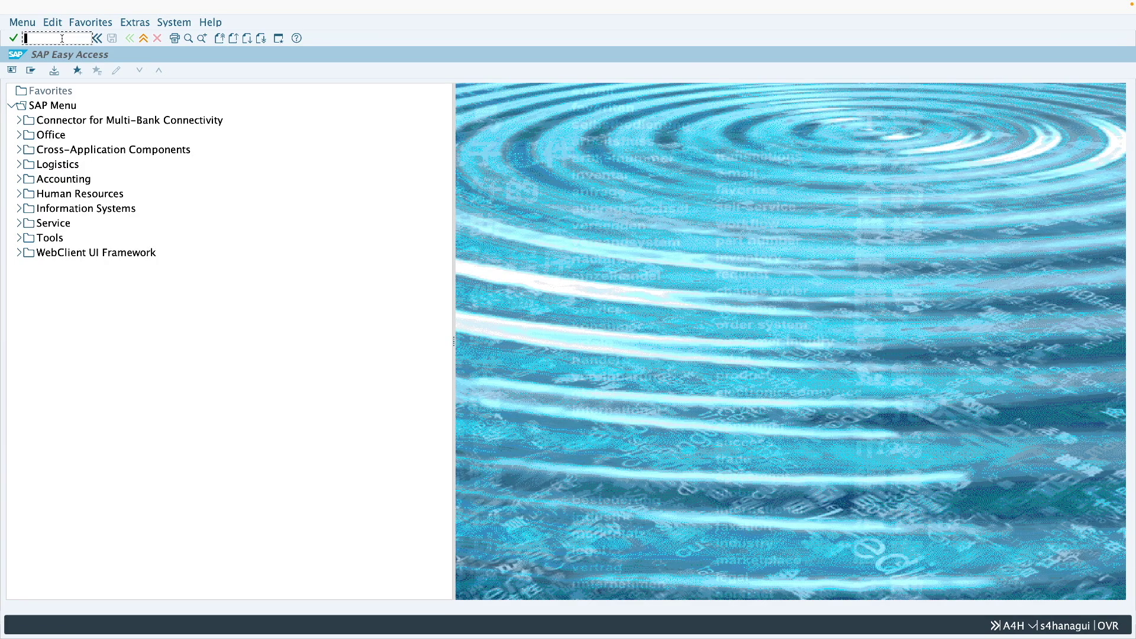
Step: Start a new purchase order with ME21N and set its order type to UB Stock Transp. Order
{"action": "type", "text": "me21n"}
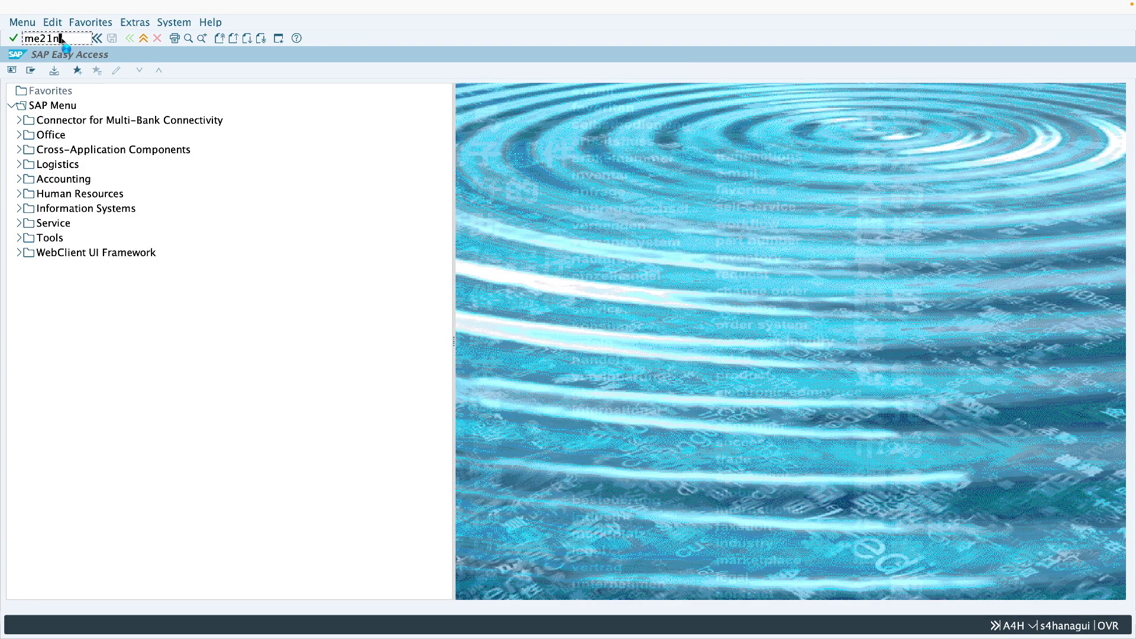
{"action": "key", "text": "Return"}
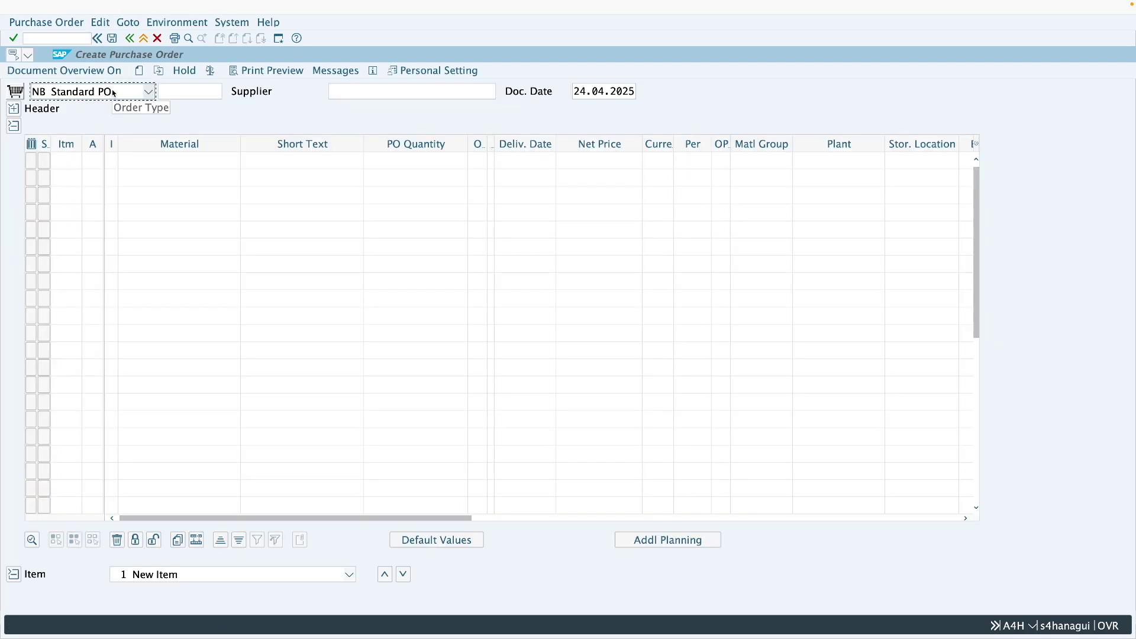
{"action": "left_click", "coordinate": [114, 93]}
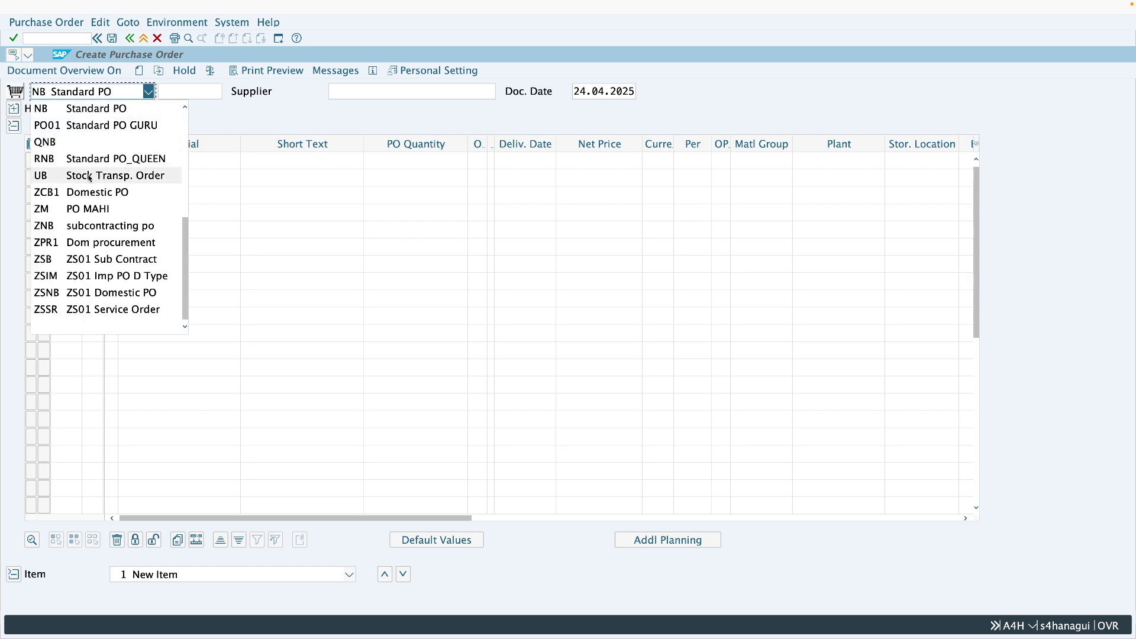
{"action": "left_click", "coordinate": [119, 180]}
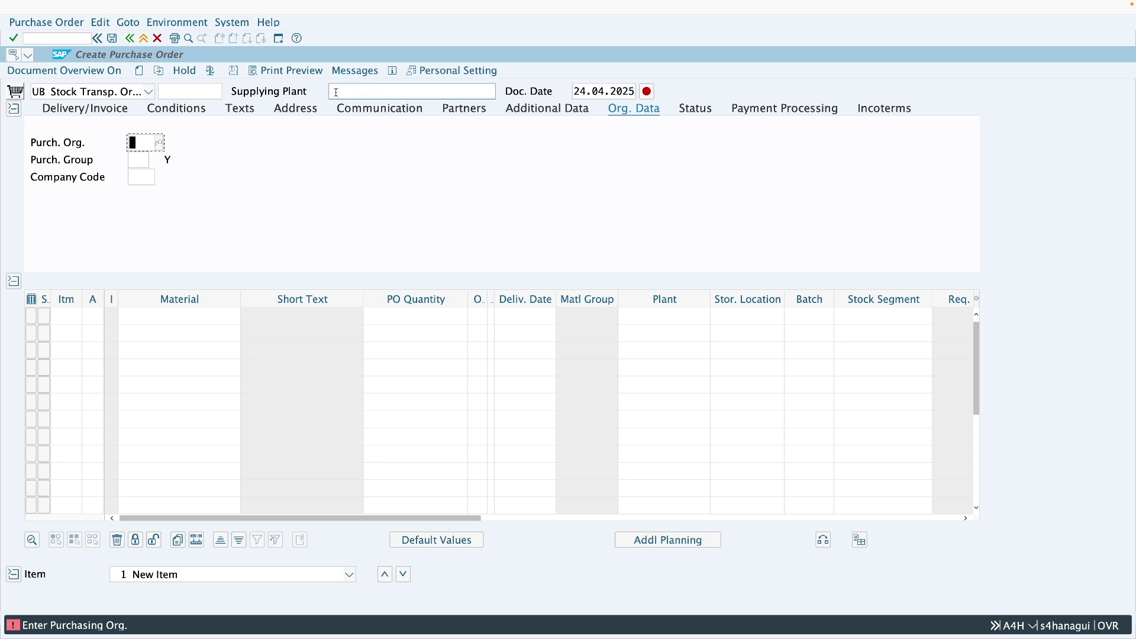
Step: Switch the order type to NB Standard PO and back to UB Stock Transp. Order to compare the header fields
{"action": "left_click", "coordinate": [115, 92]}
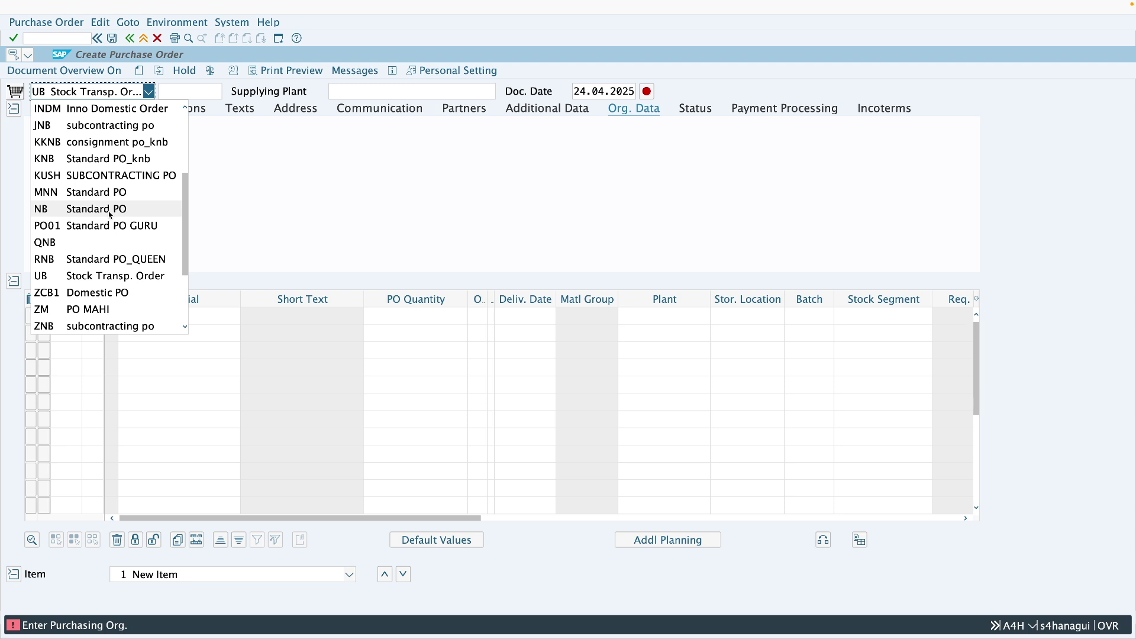
{"action": "left_click", "coordinate": [110, 212]}
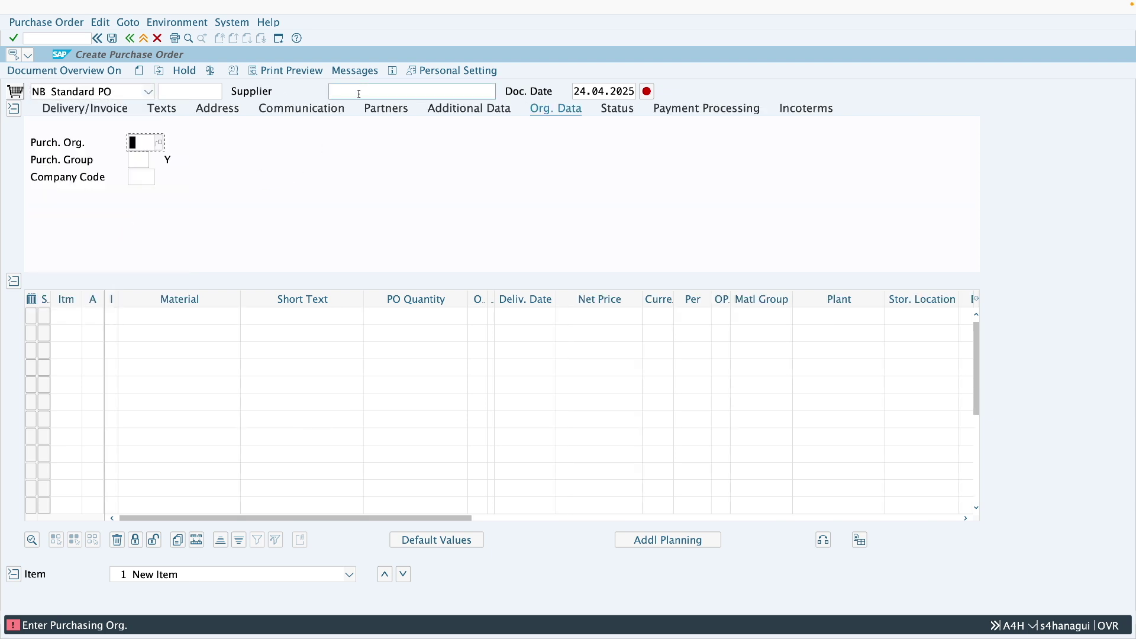
{"action": "left_click", "coordinate": [90, 96]}
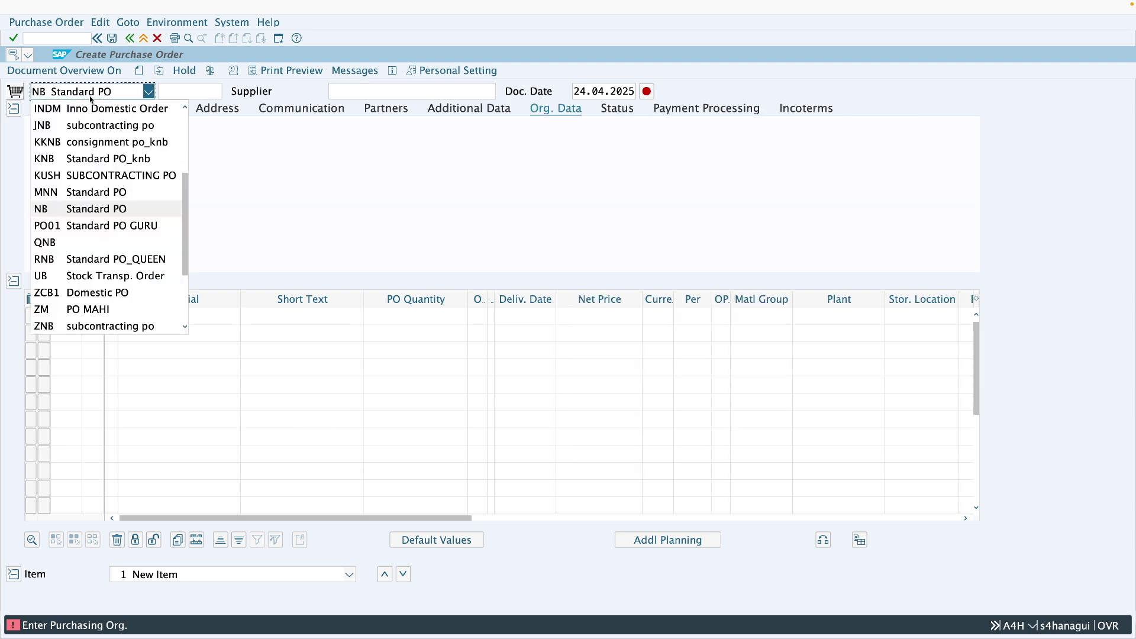
{"action": "left_click", "coordinate": [101, 275]}
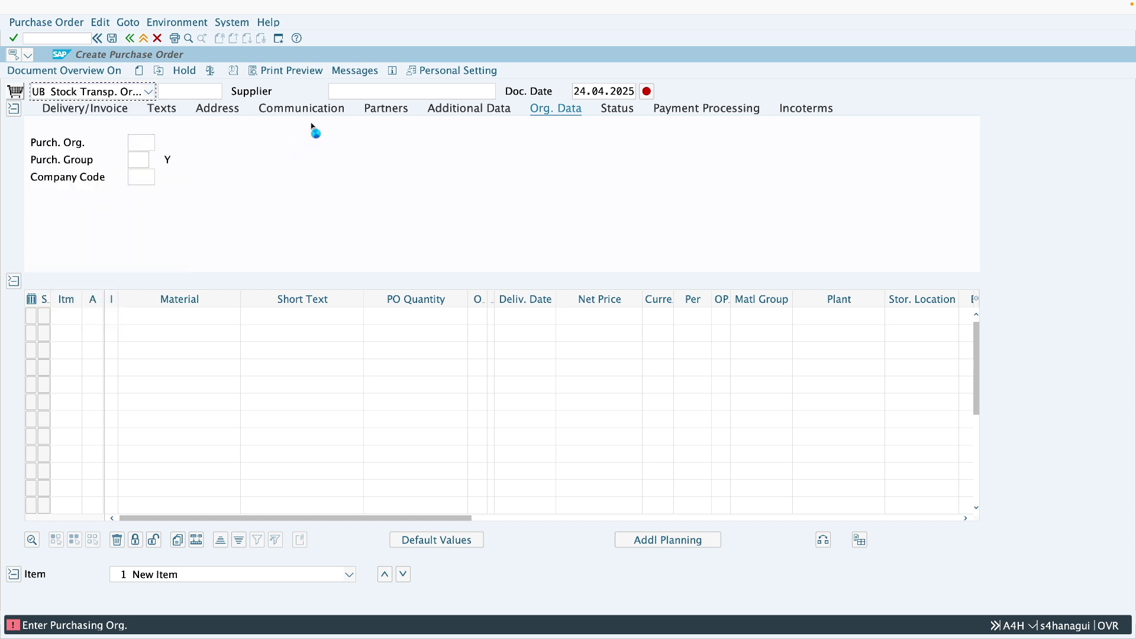
Step: Enter supplying plant Z286, purchasing organization Z001, purchasing group 001 and company code 2806 in the order header
{"action": "left_click", "coordinate": [373, 93]}
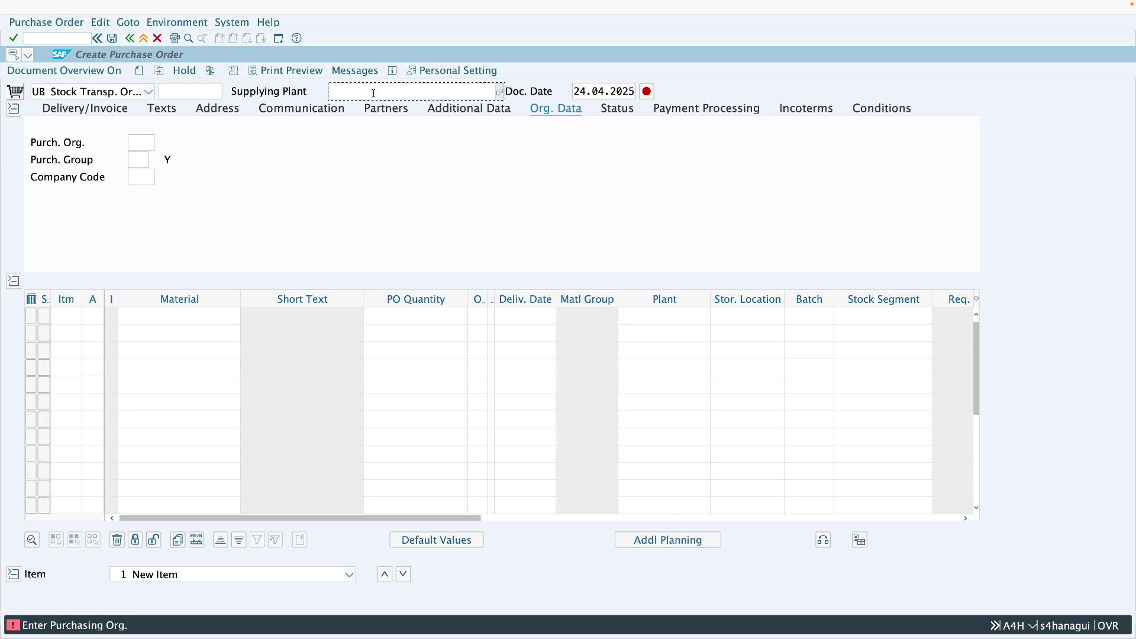
{"action": "type", "text": "z286"}
{"action": "left_click", "coordinate": [149, 141]}
{"action": "type", "text": "Z001"}
{"action": "left_click", "coordinate": [142, 158]}
{"action": "type", "text": "001"}
{"action": "left_click", "coordinate": [142, 177]}
{"action": "type", "text": "MM00"}
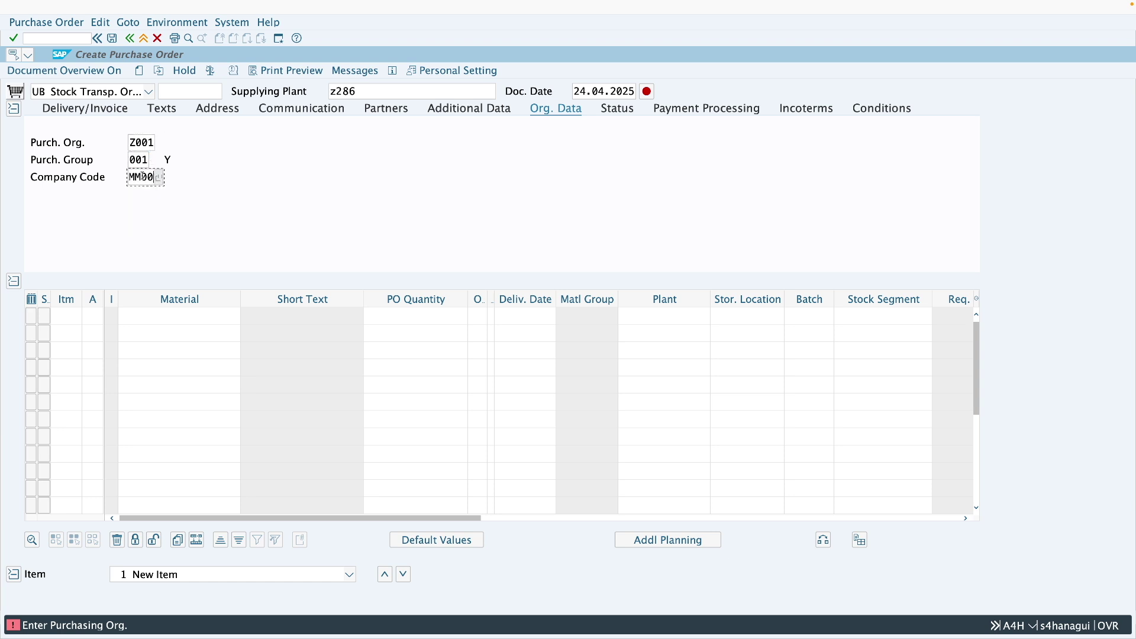
{"action": "double_click", "coordinate": [142, 176]}
{"action": "key", "text": "BackSpace"}
{"action": "type", "text": "2806"}
Step: Add an order item for material 144 with quantity 10 and receiving plant MM02
{"action": "left_click", "coordinate": [177, 326]}
{"action": "left_click", "coordinate": [180, 317]}
{"action": "type", "text": "144"}
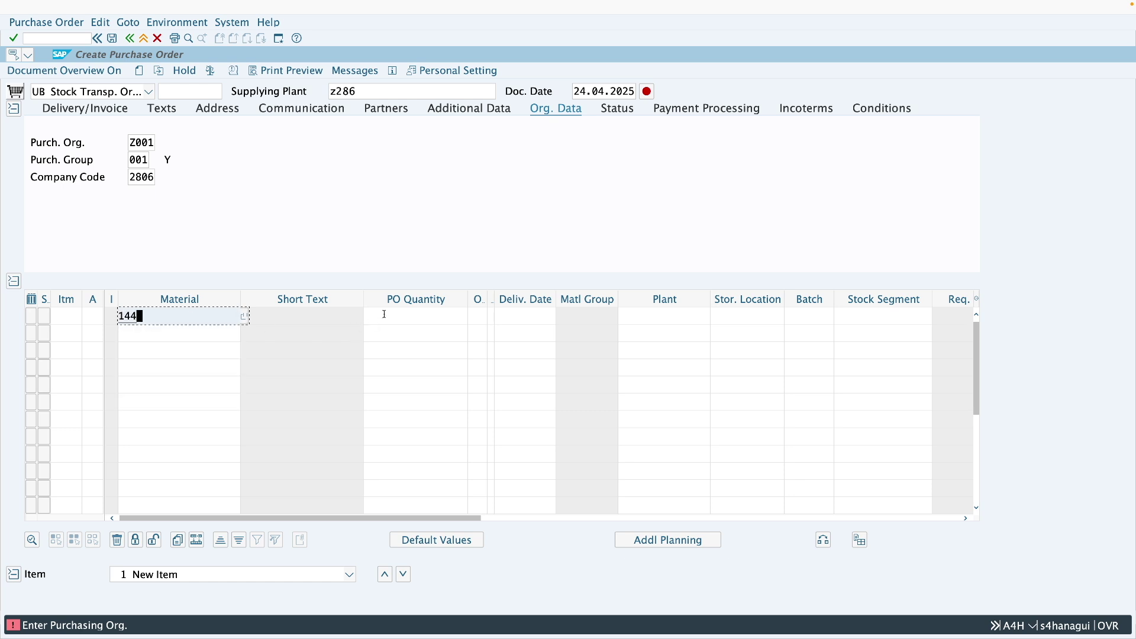
{"action": "left_click", "coordinate": [385, 314]}
{"action": "type", "text": "10"}
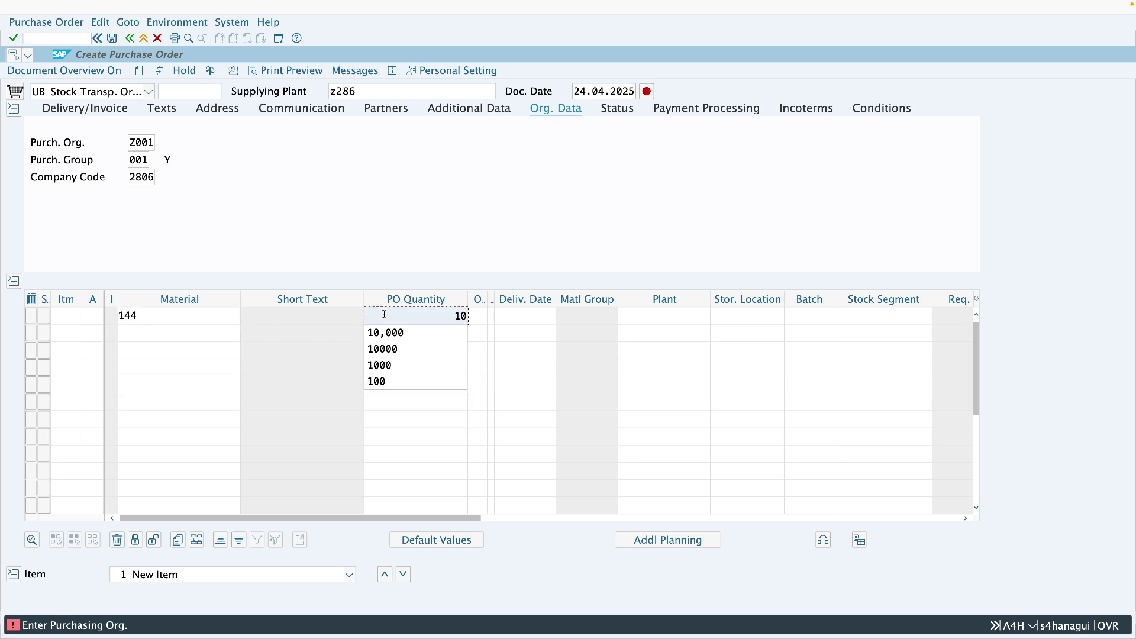
{"action": "left_click", "coordinate": [696, 318]}
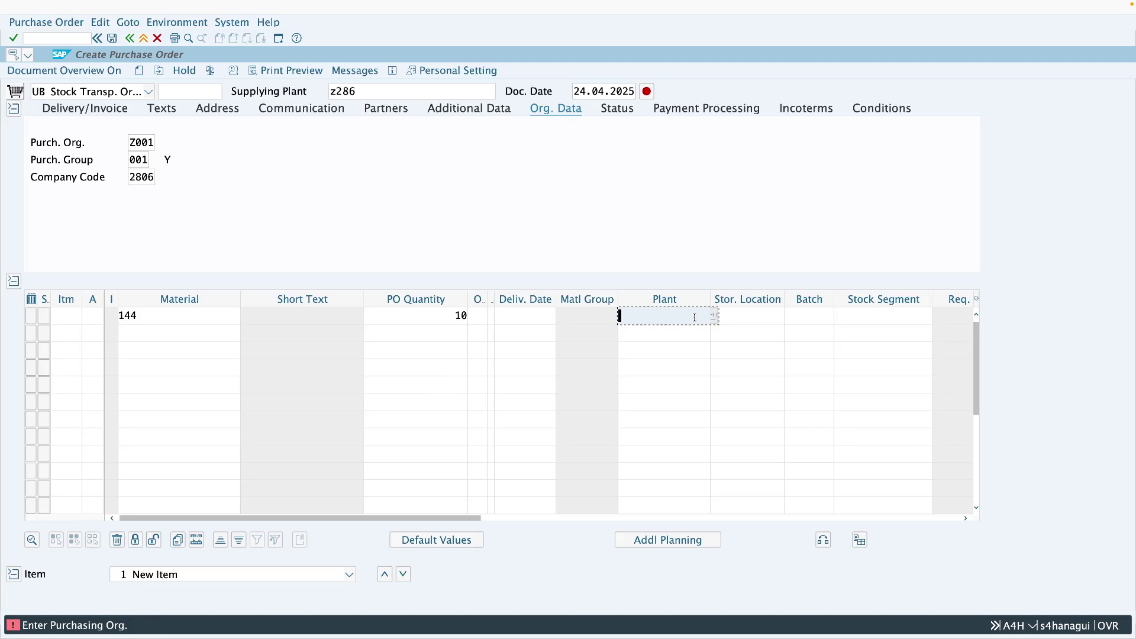
{"action": "type", "text": "mm02"}
{"action": "key", "text": "Return"}
Step: Set the item's storage location to 0001 and save the stock transport order
{"action": "left_click", "coordinate": [721, 315]}
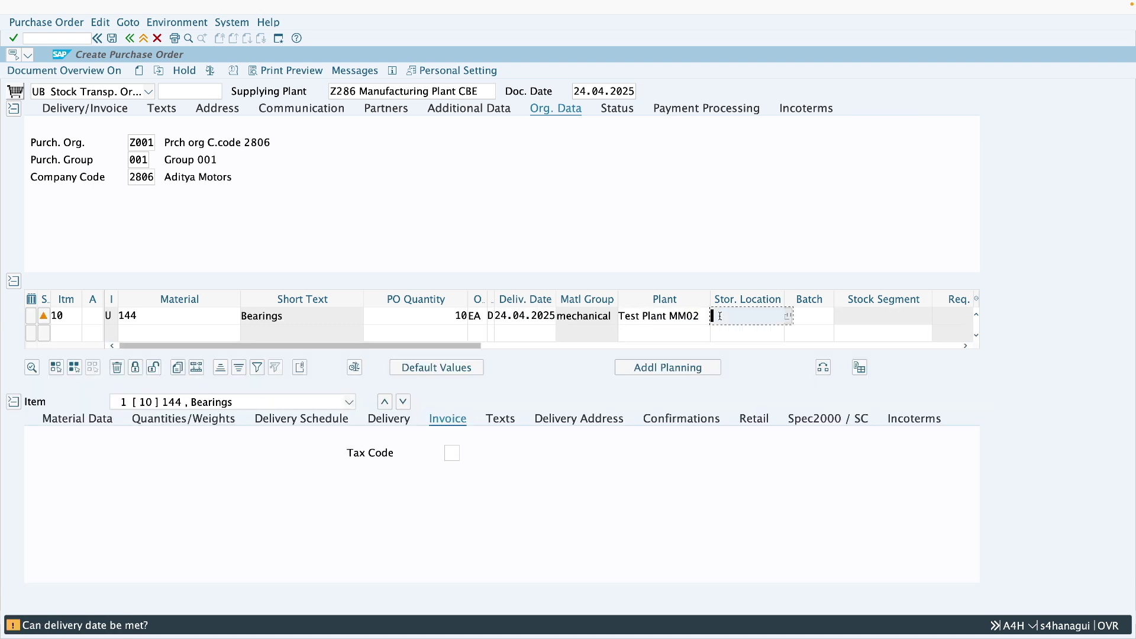
{"action": "type", "text": "0001"}
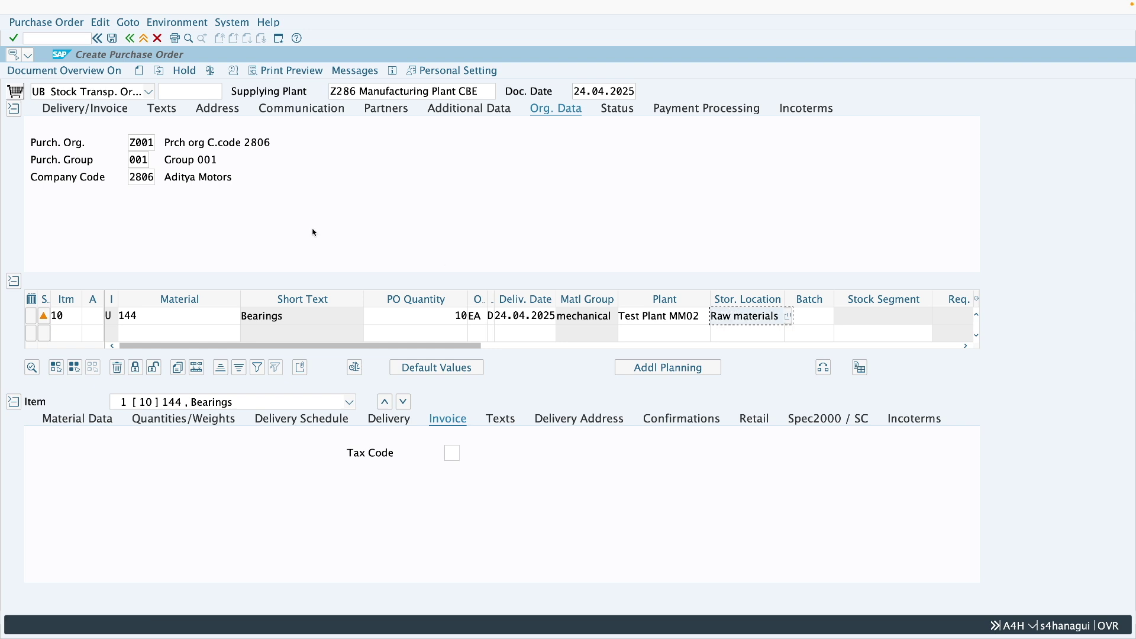
{"action": "left_click", "coordinate": [112, 38]}
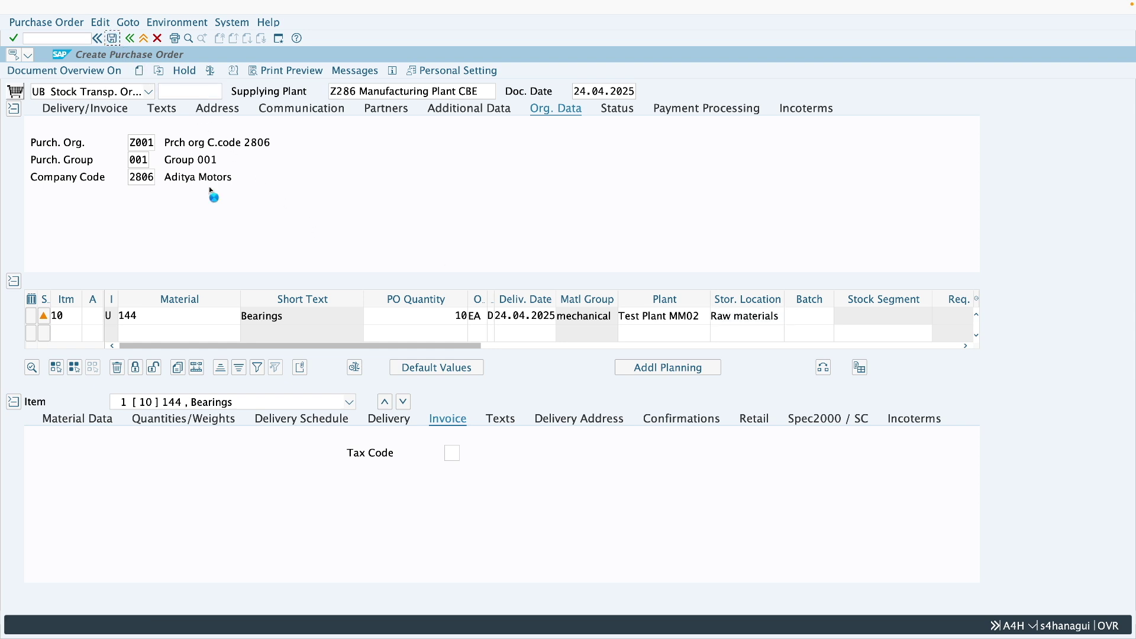
{"action": "left_click", "coordinate": [220, 202]}
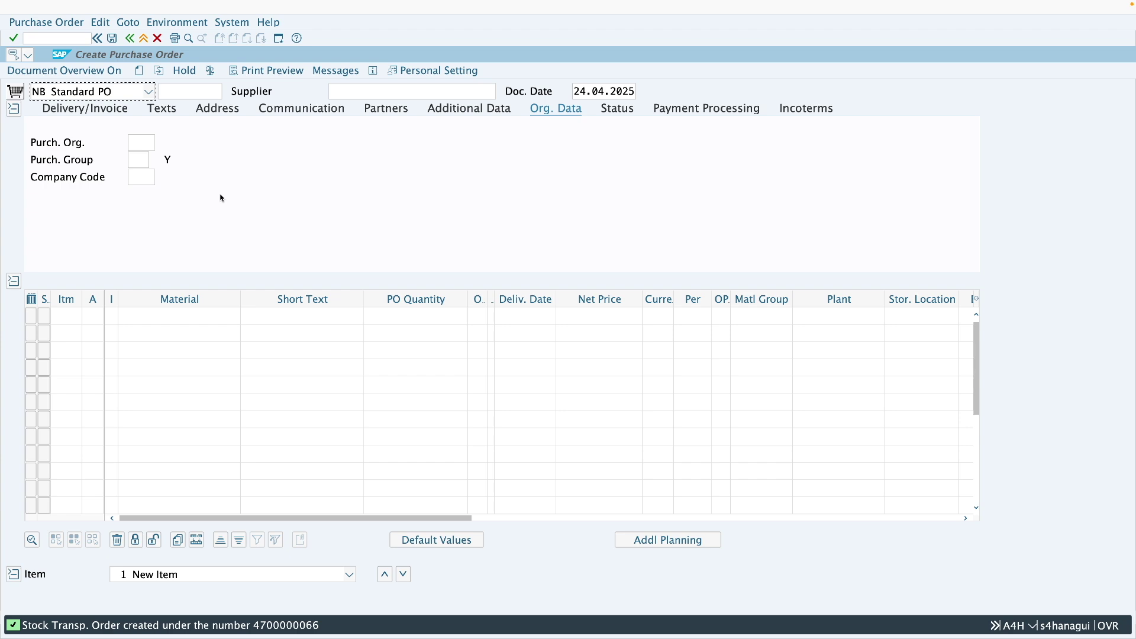
Step: Leave the purchase order screen, start MIGO and choose A07 Goods Issue as the action
{"action": "left_click", "coordinate": [143, 38]}
{"action": "type", "text": "migo"}
{"action": "key", "text": "Return"}
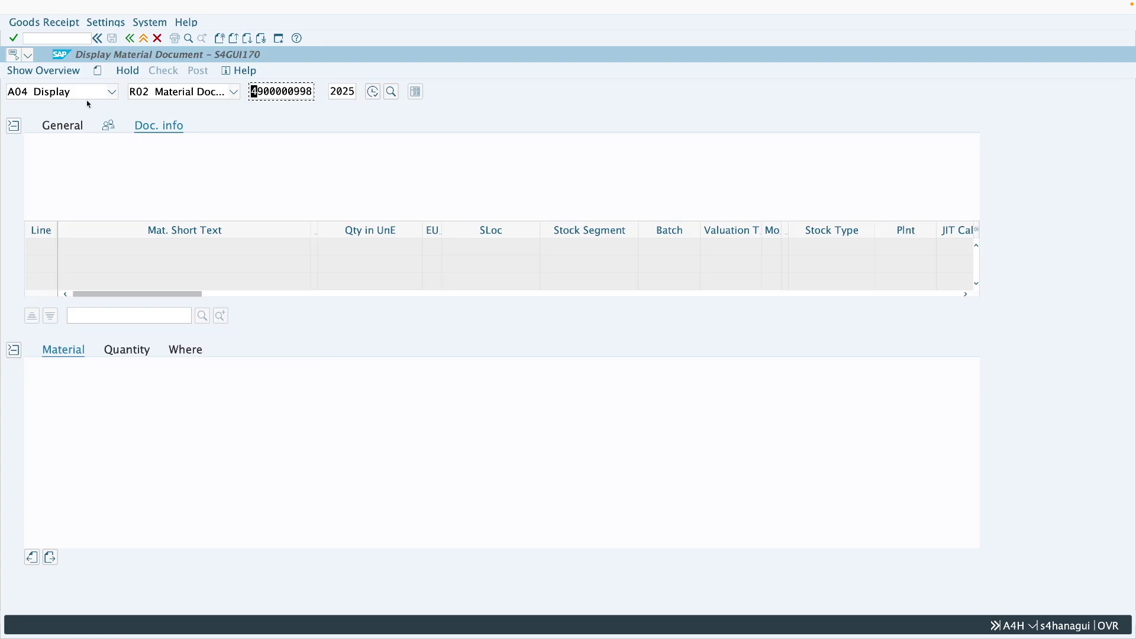
{"action": "left_click", "coordinate": [66, 93]}
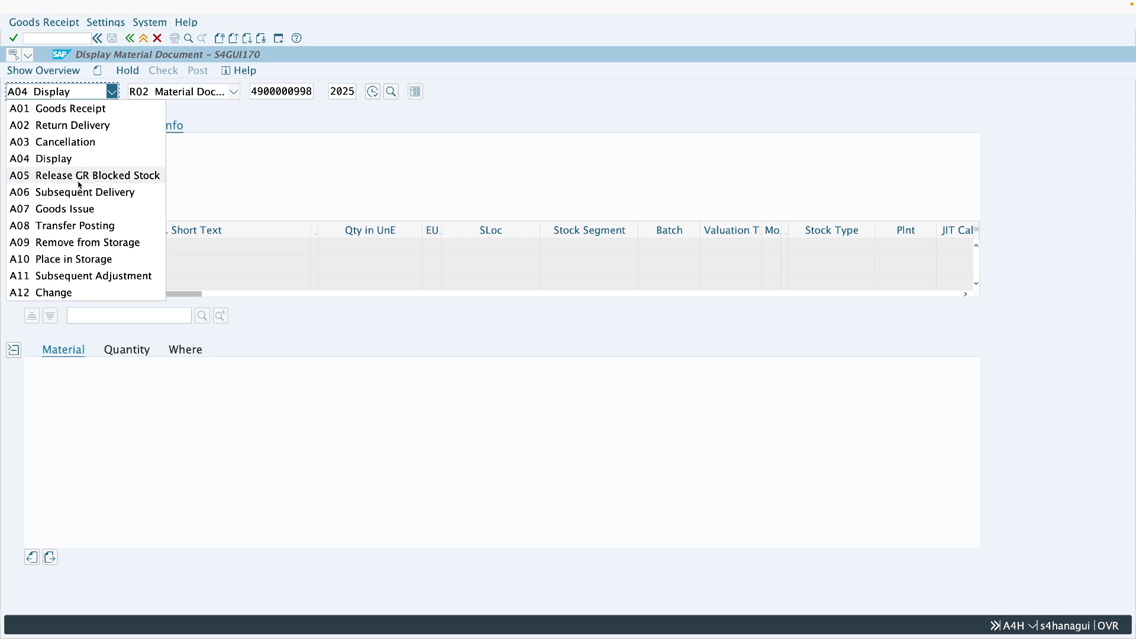
{"action": "left_click", "coordinate": [66, 209]}
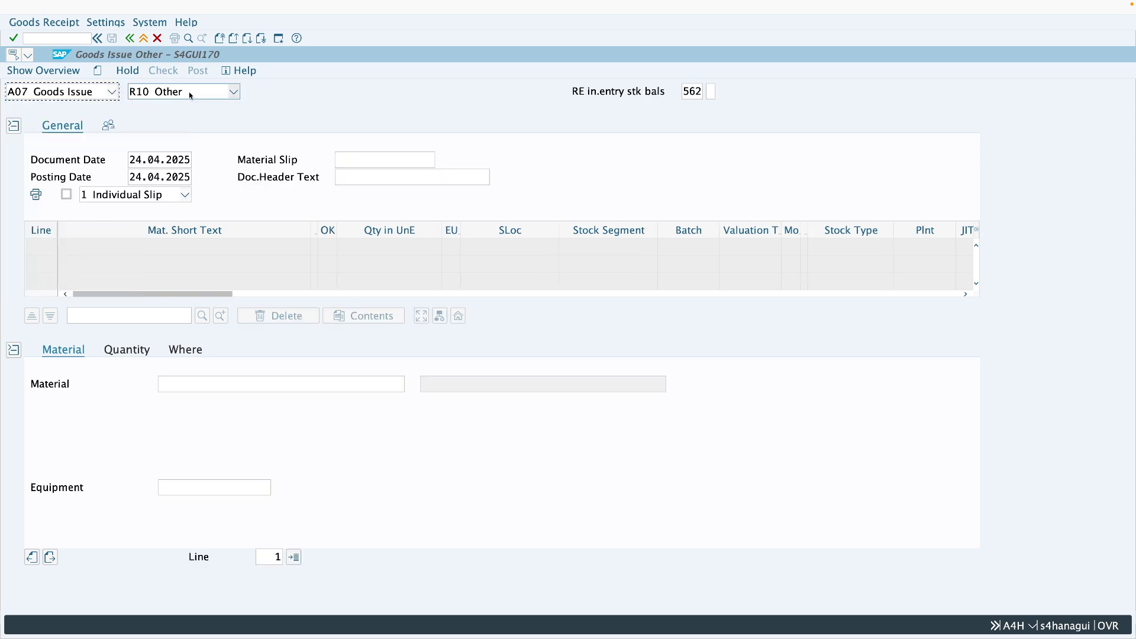
Step: Set the goods issue reference to R01 Purchase Order and load the stock transport order by its number
{"action": "left_click", "coordinate": [191, 96]}
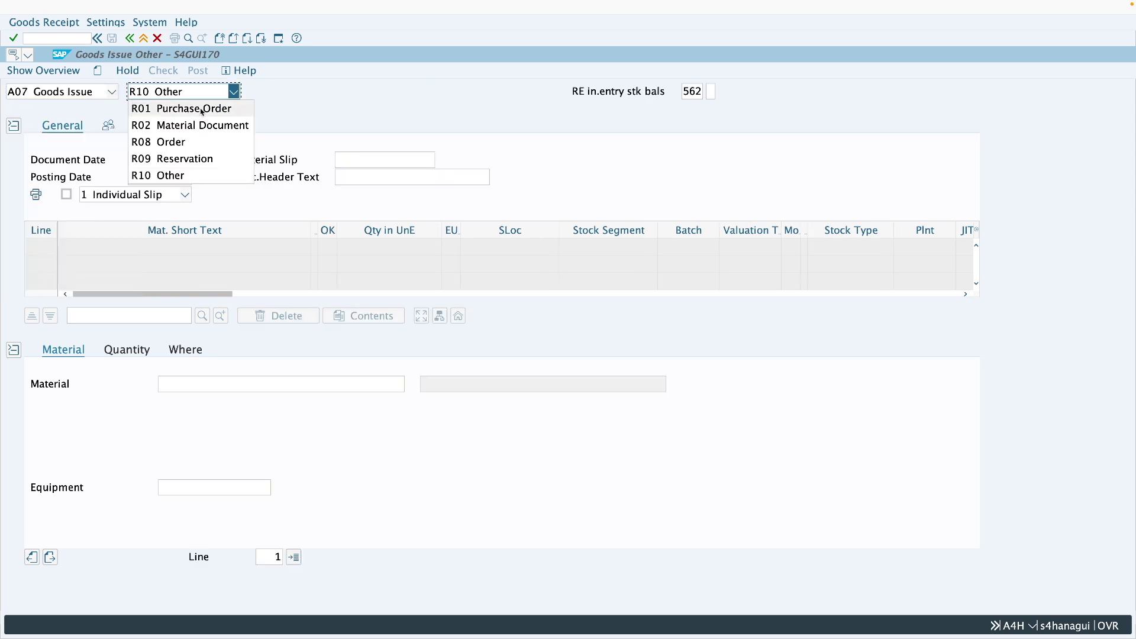
{"action": "left_click", "coordinate": [201, 111]}
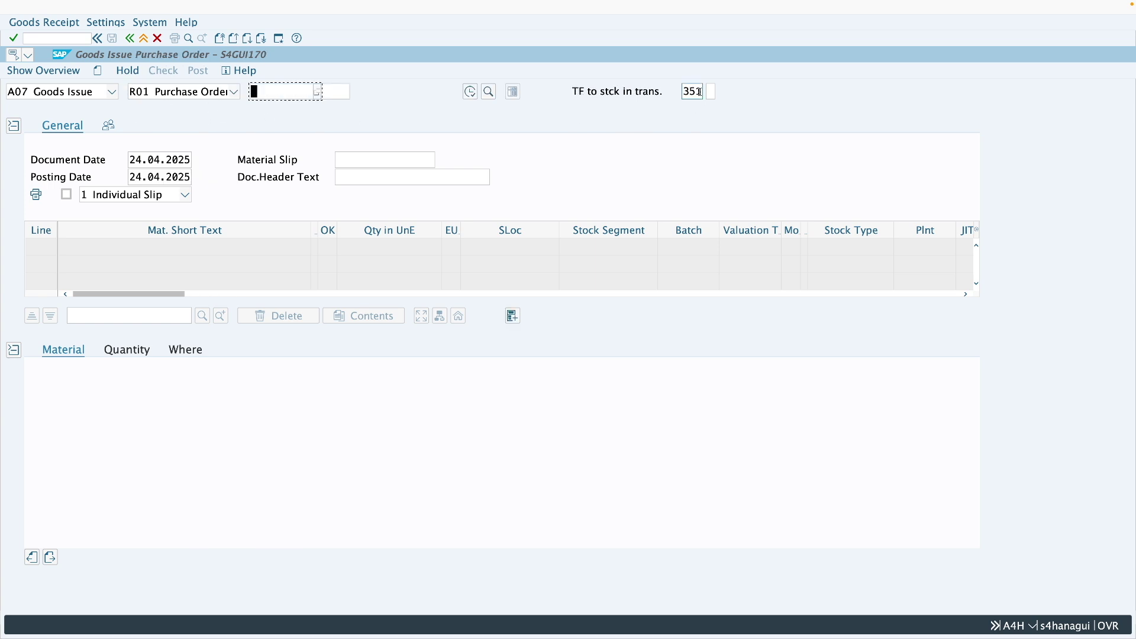
{"action": "left_click", "coordinate": [696, 92]}
{"action": "left_click", "coordinate": [284, 94]}
{"action": "left_click", "coordinate": [283, 95]}
{"action": "left_click", "coordinate": [283, 94]}
{"action": "key", "text": "super+v"}
{"action": "key", "text": "BackSpace"}
{"action": "type", "text": "6"}
{"action": "key", "text": "Return"}
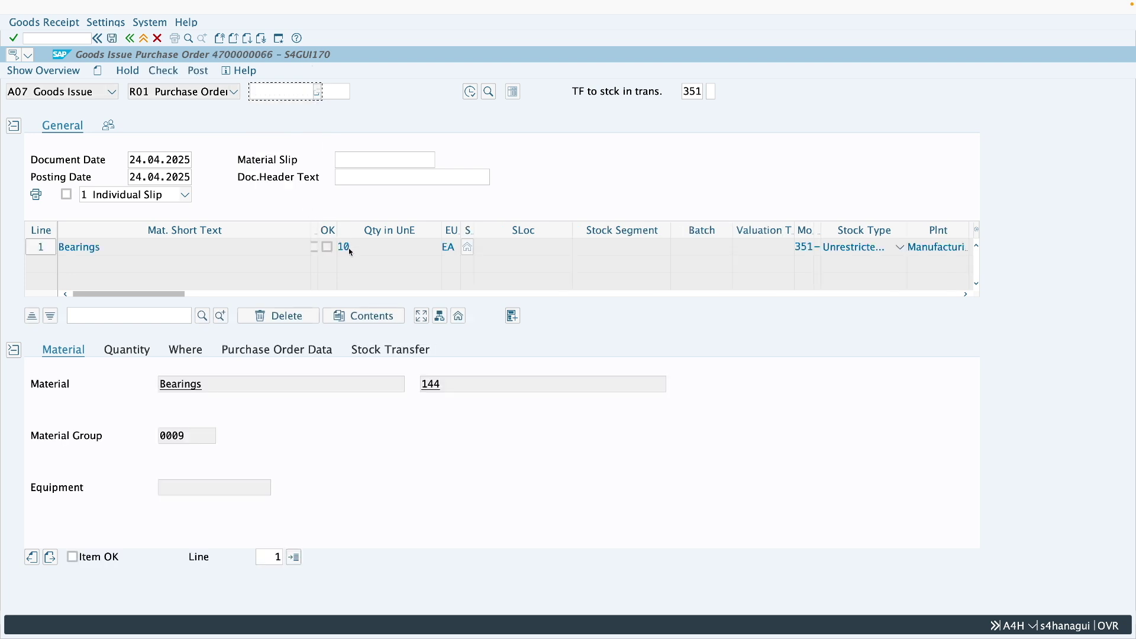
Step: Mark the Bearings item OK, set its issuing storage location to Raw materials, and post the goods issue
{"action": "left_click", "coordinate": [108, 556]}
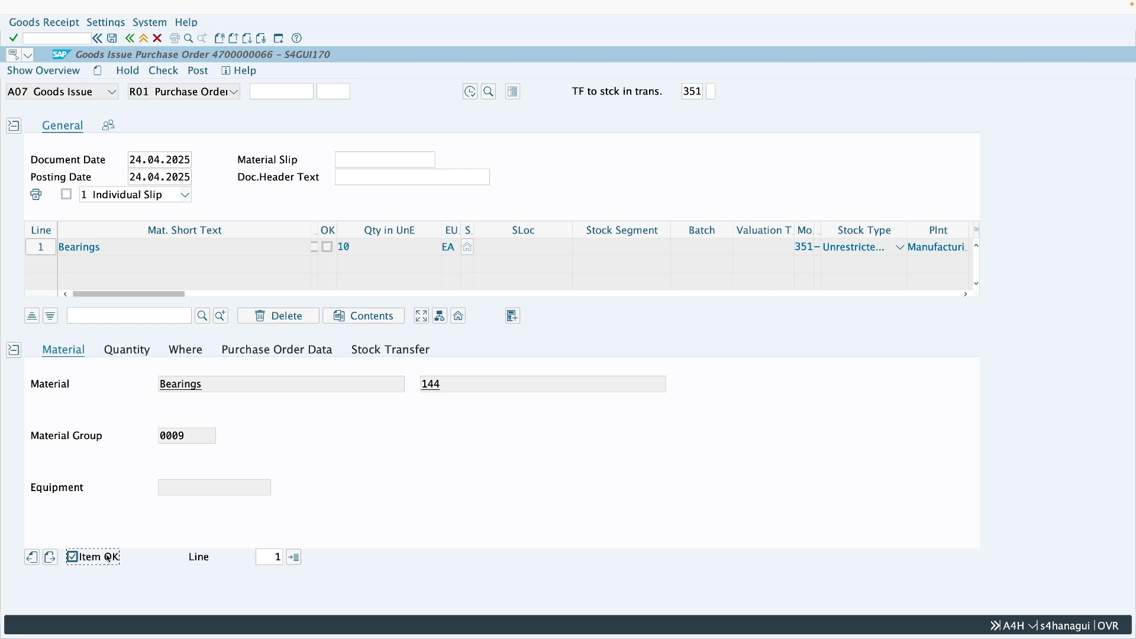
{"action": "left_click", "coordinate": [185, 349]}
{"action": "left_click", "coordinate": [195, 436]}
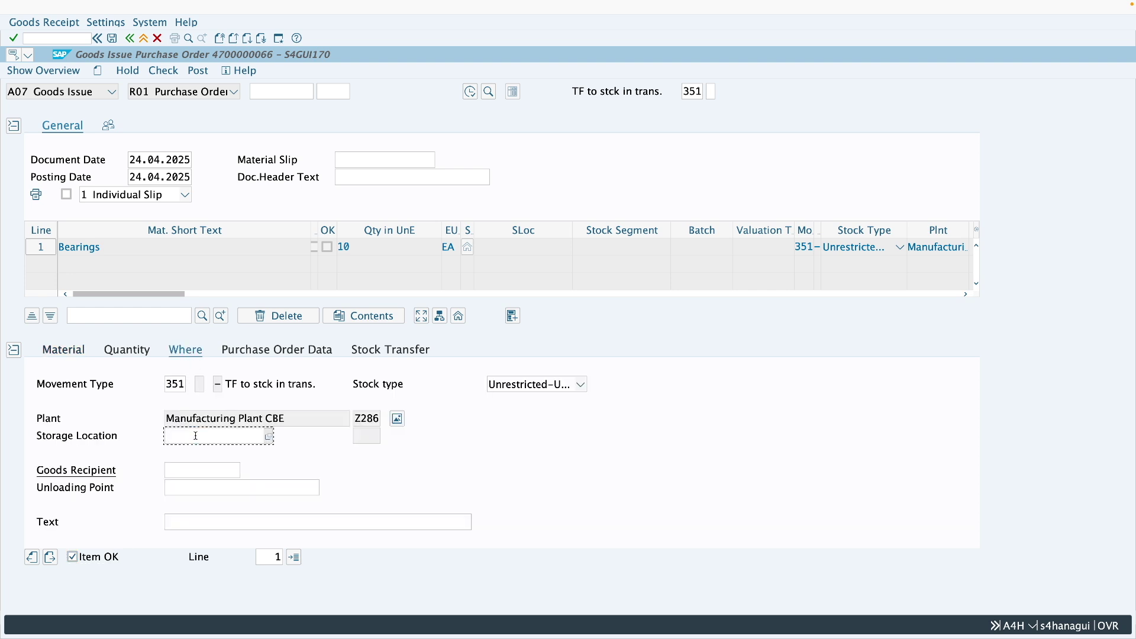
{"action": "left_click", "coordinate": [201, 452]}
{"action": "key", "text": "Return"}
{"action": "left_click", "coordinate": [200, 71]}
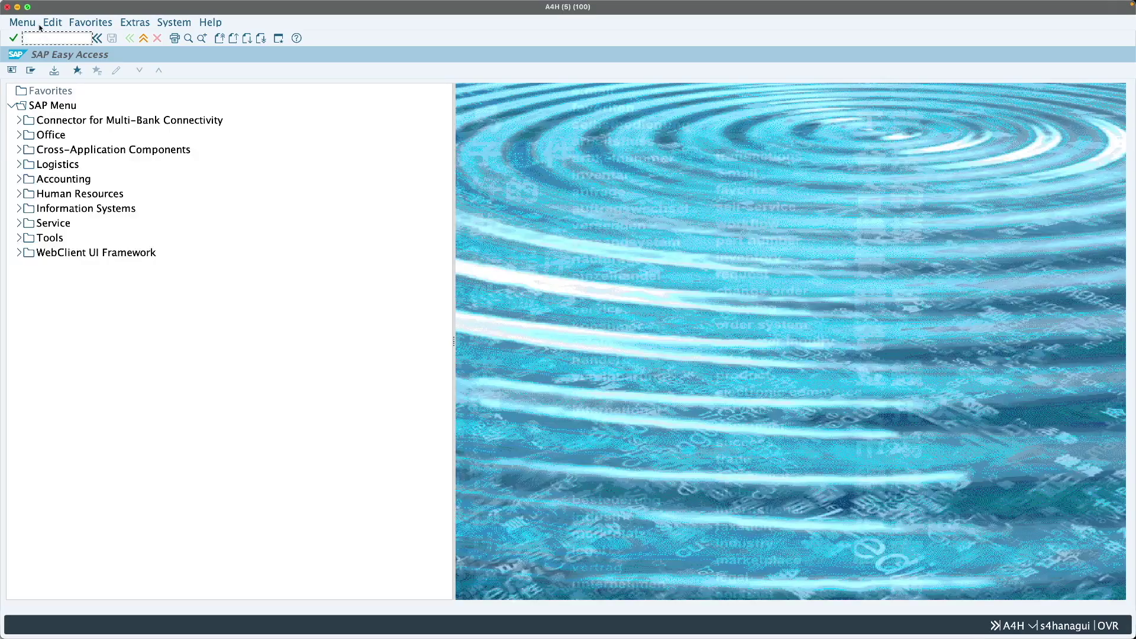
Step: Run the MB5T stock-in-transit report for material 144 and receiving plant MM02, and check the order's quantity
{"action": "type", "text": "mb5t"}
{"action": "key", "text": "Return"}
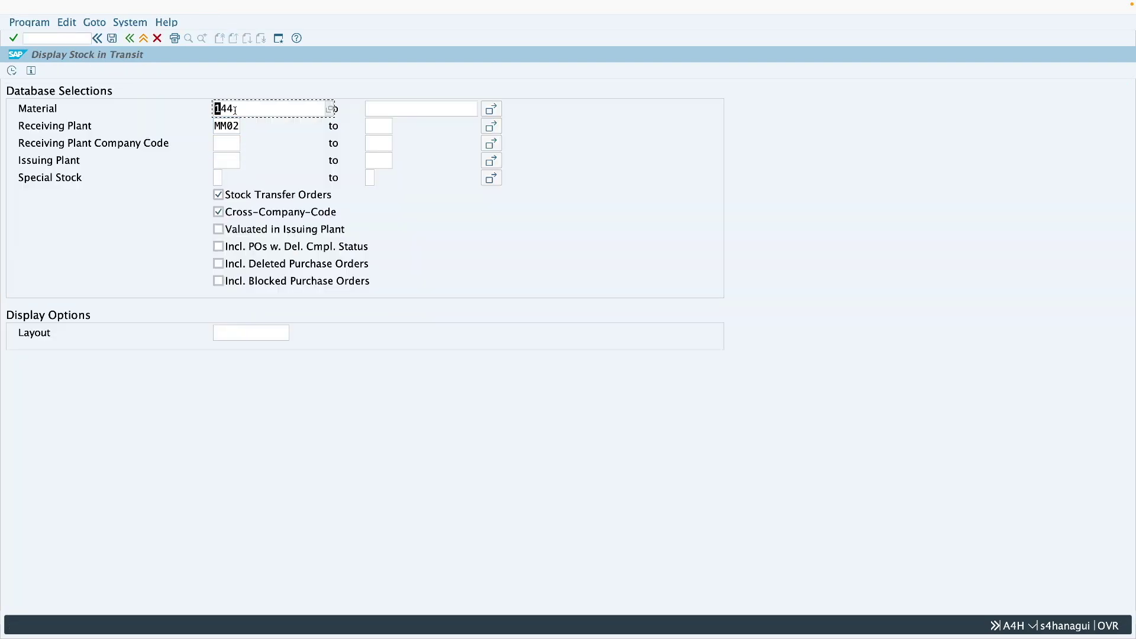
{"action": "left_click", "coordinate": [12, 70]}
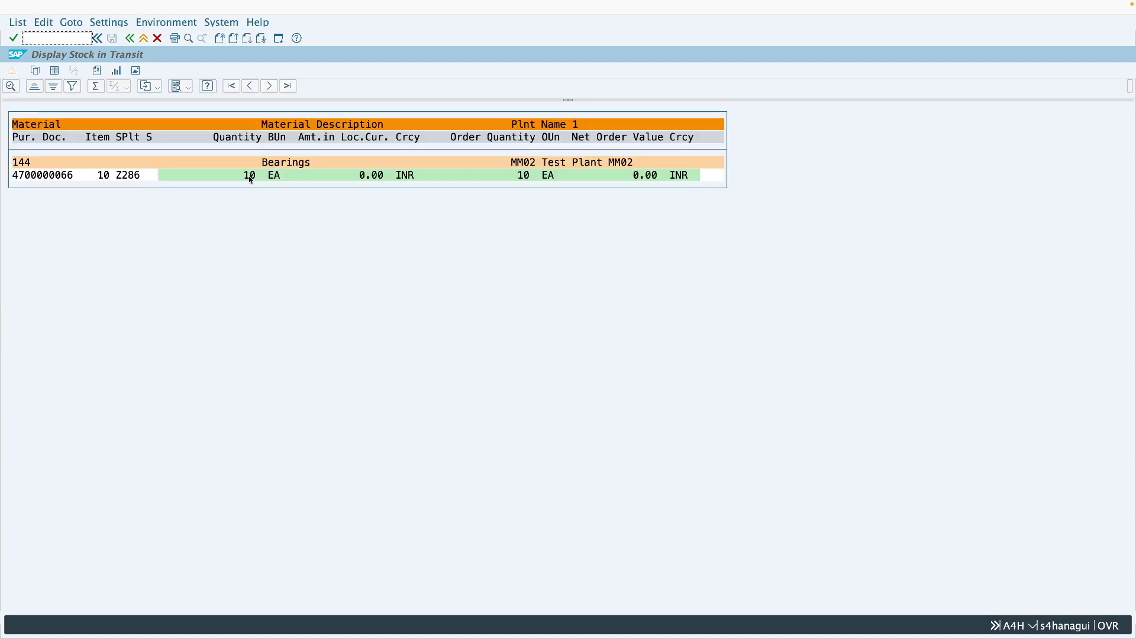
{"action": "left_click", "coordinate": [251, 176]}
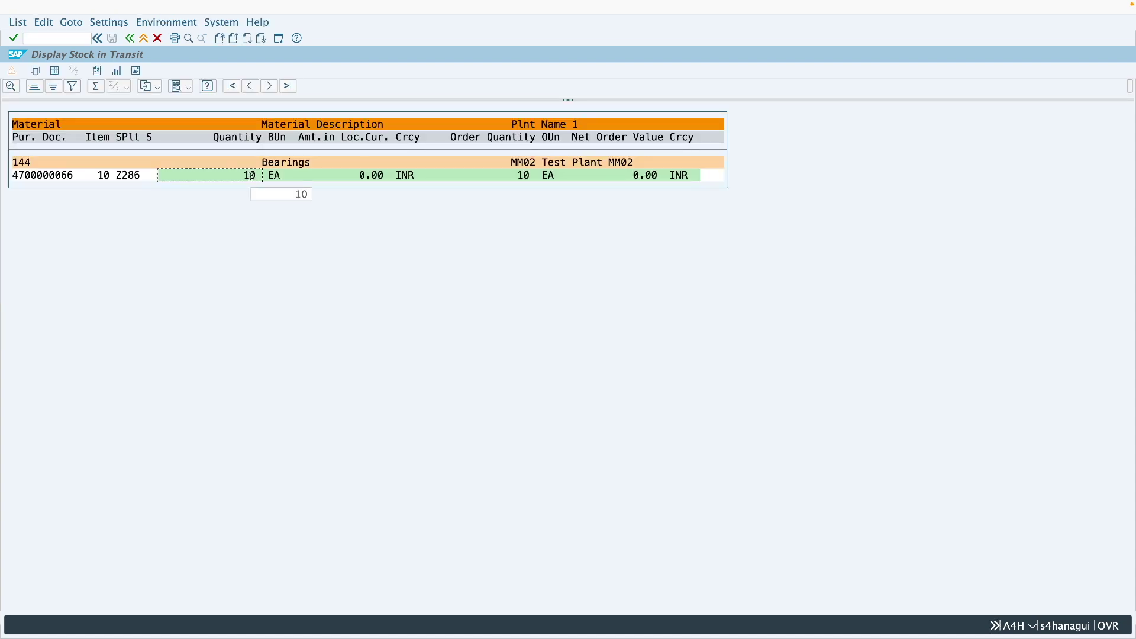
{"action": "left_click", "coordinate": [39, 176]}
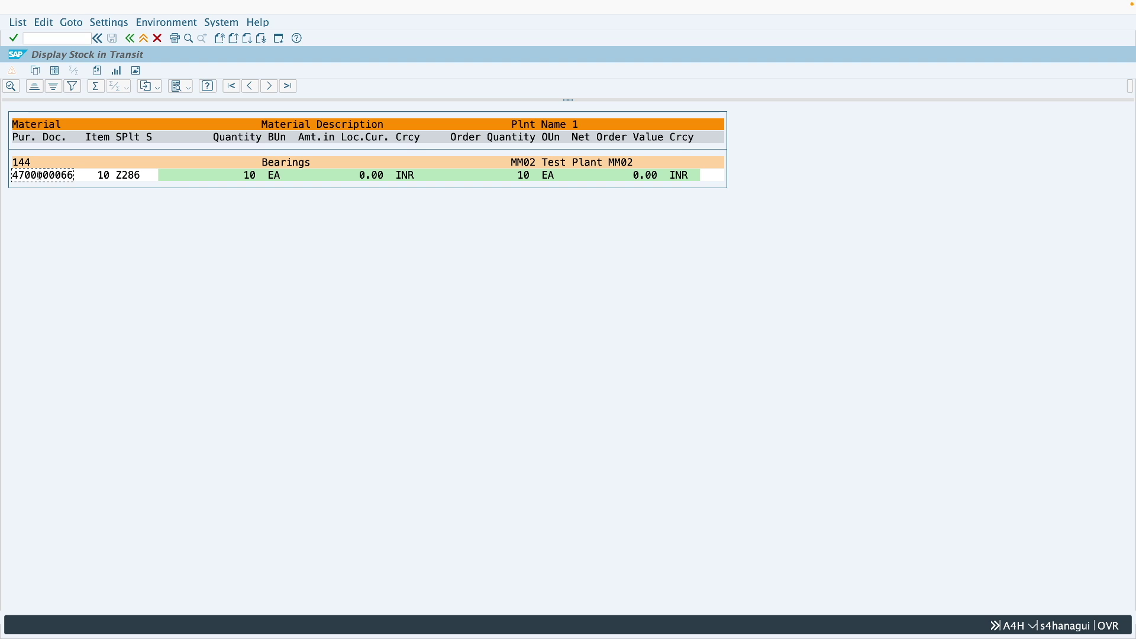
{"action": "key", "text": "ctrl+Right"}
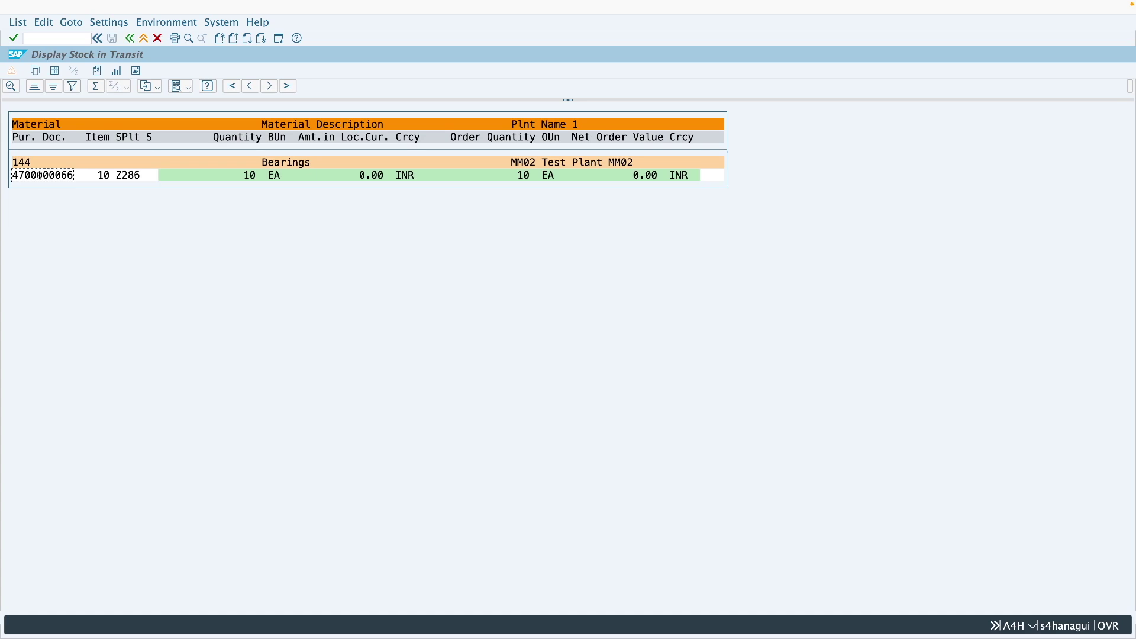
Step: Return to MIGO and post an A01 Goods Receipt against the stock transport order with its item marked OK
{"action": "key", "text": "ctrl+Left"}
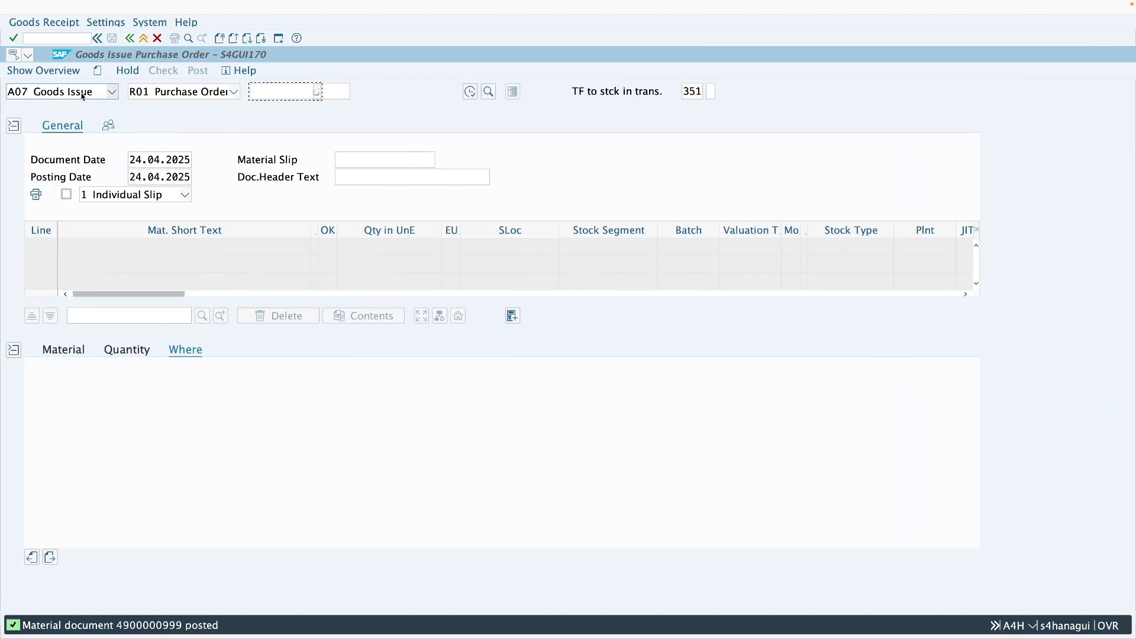
{"action": "left_click", "coordinate": [83, 96]}
{"action": "left_click", "coordinate": [81, 110]}
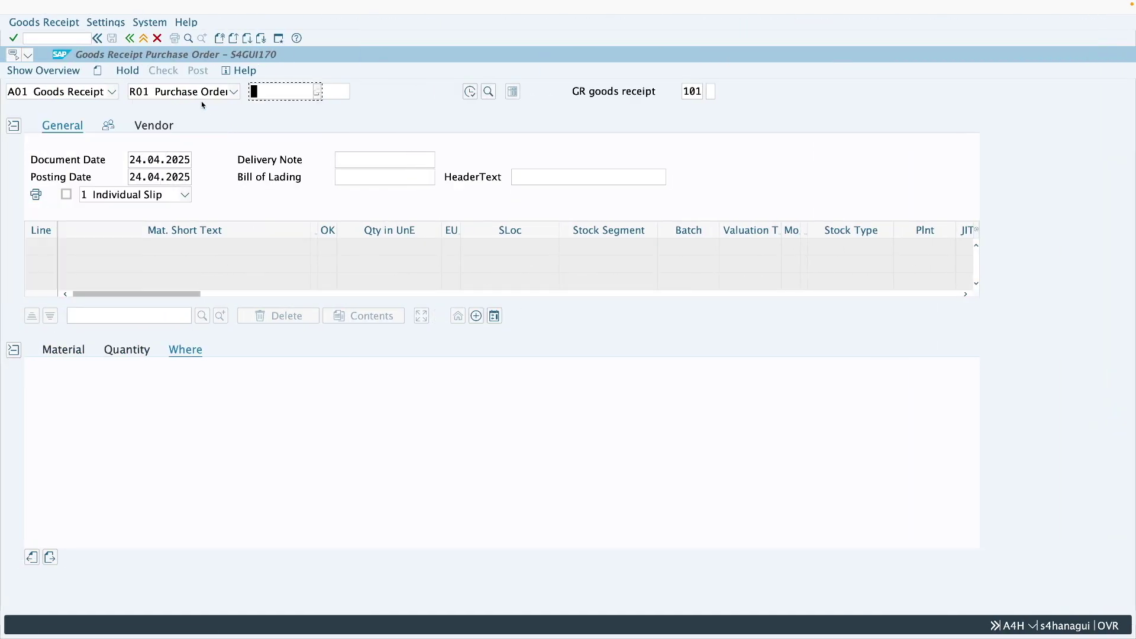
{"action": "left_click", "coordinate": [278, 90]}
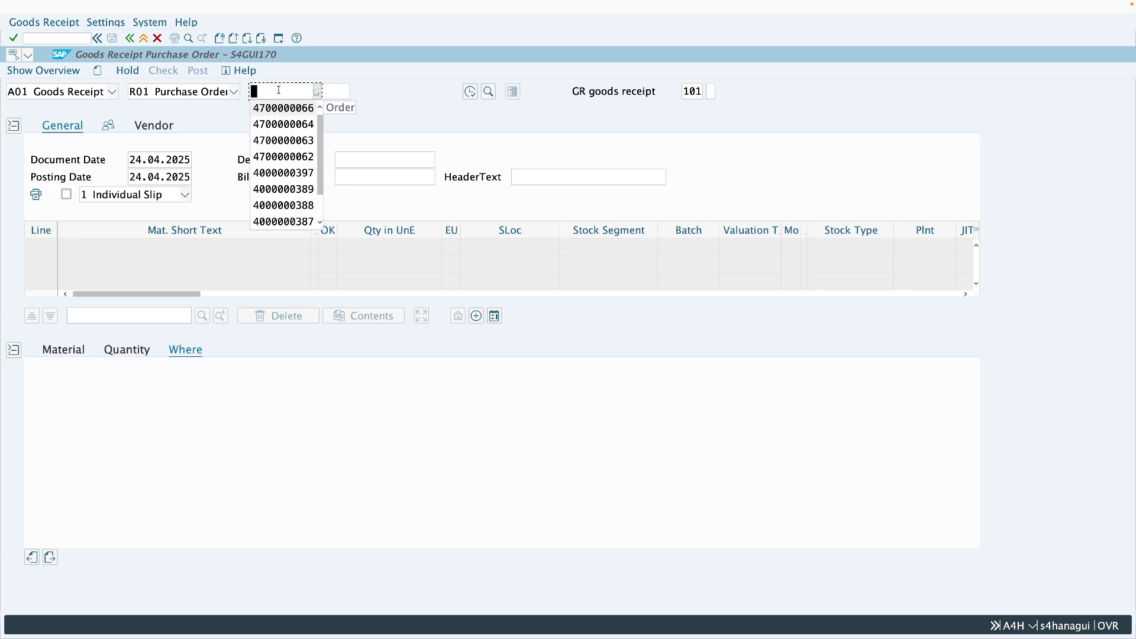
{"action": "key", "text": "super+v"}
{"action": "key", "text": "Return"}
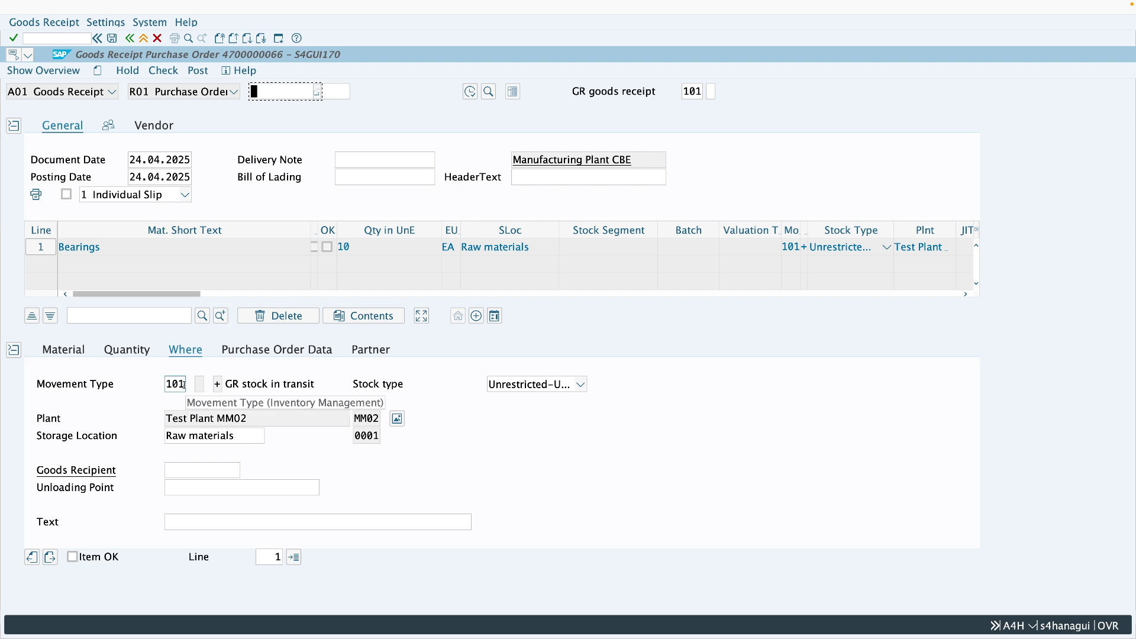
{"action": "left_click", "coordinate": [89, 559]}
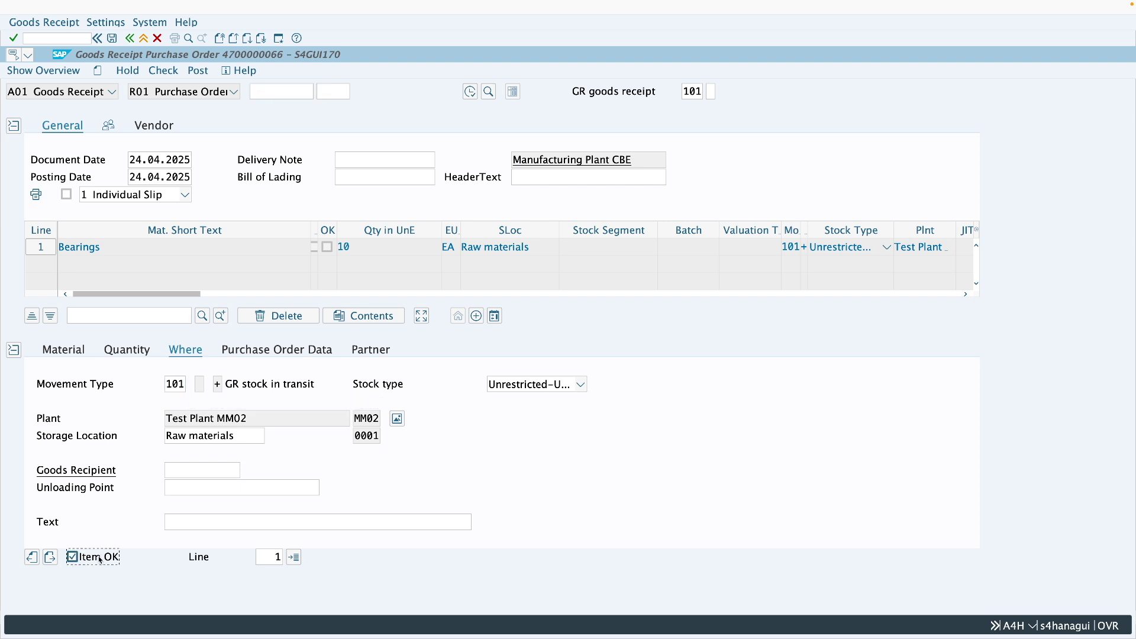
{"action": "left_click", "coordinate": [198, 70]}
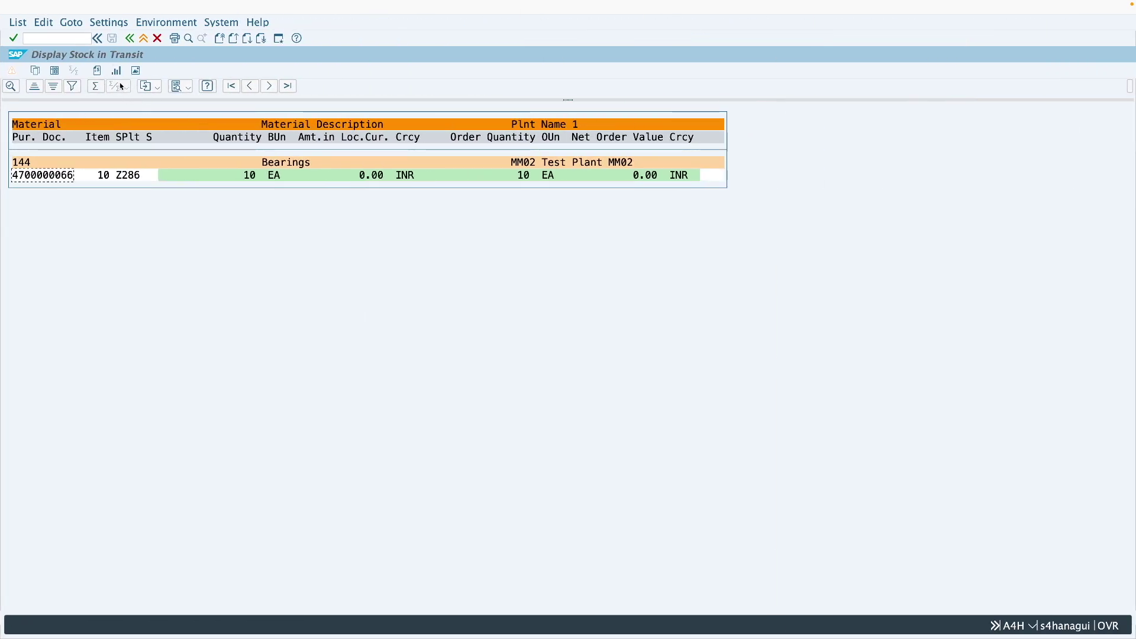
Step: Rerun the stock-in-transit report for material 144 and plant MM02, and leave it after checking the list
{"action": "left_click", "coordinate": [129, 39]}
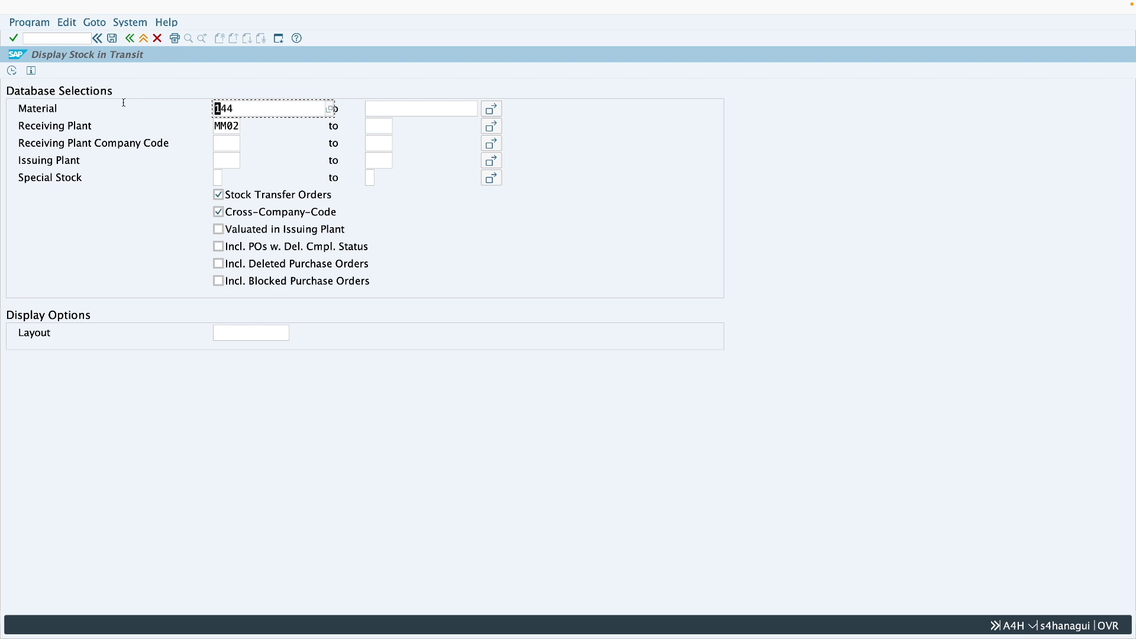
{"action": "left_click", "coordinate": [11, 72]}
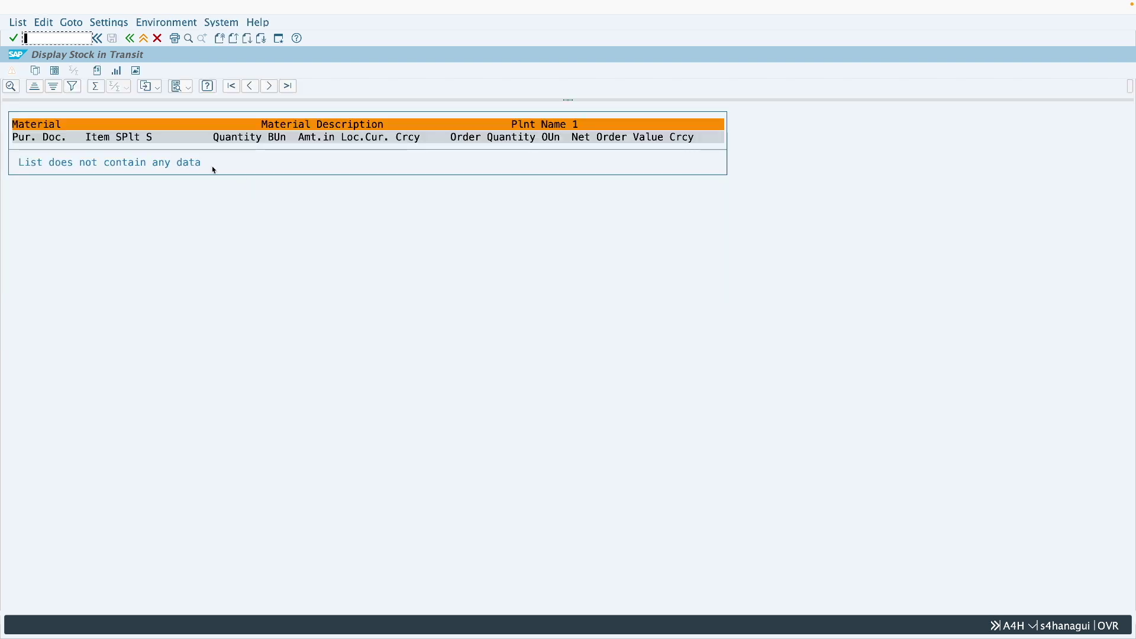
{"action": "left_click", "coordinate": [143, 40]}
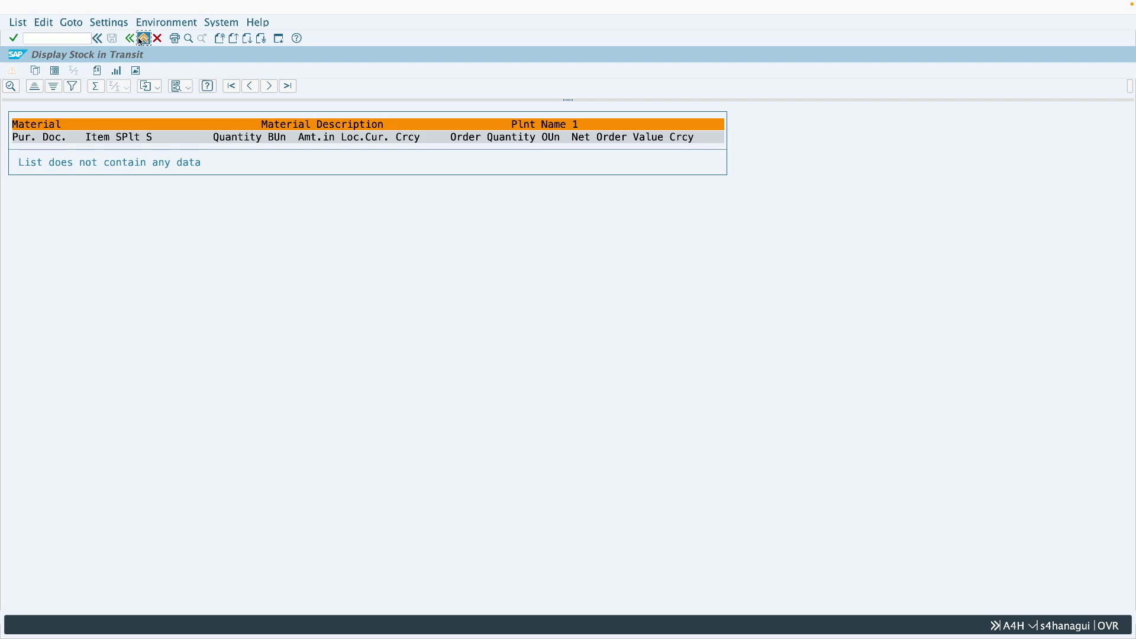
{"action": "left_click", "coordinate": [144, 39]}
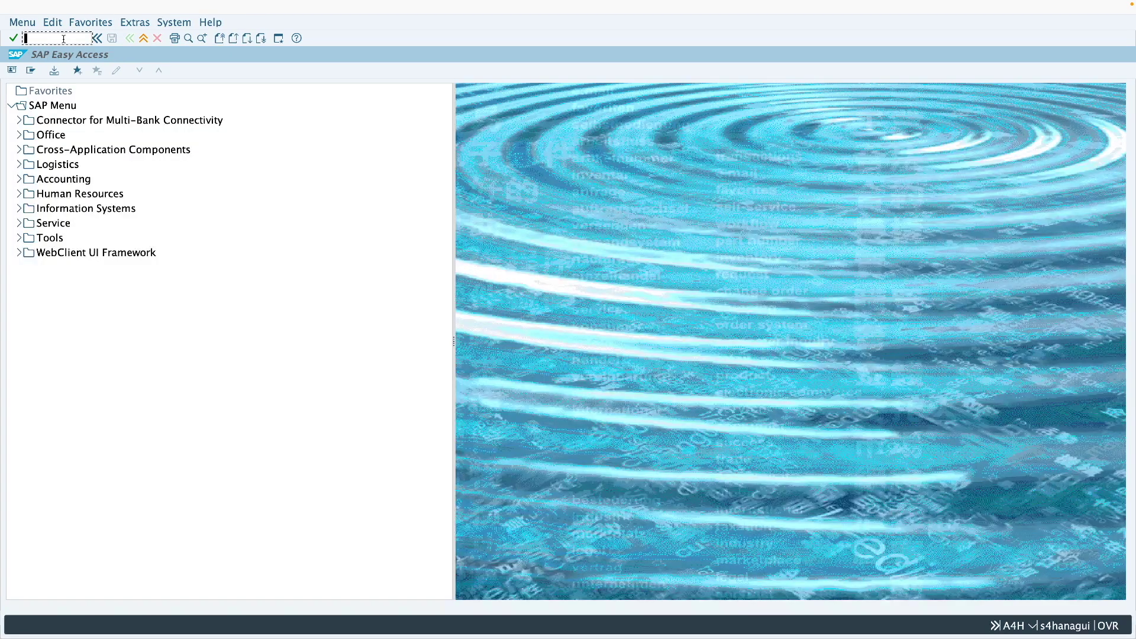
Step: Check the unrestricted stock of material 144 at plant MM02, storage location 0001, in the MMBE stock overview
{"action": "type", "text": "mmbe"}
{"action": "key", "text": "Return"}
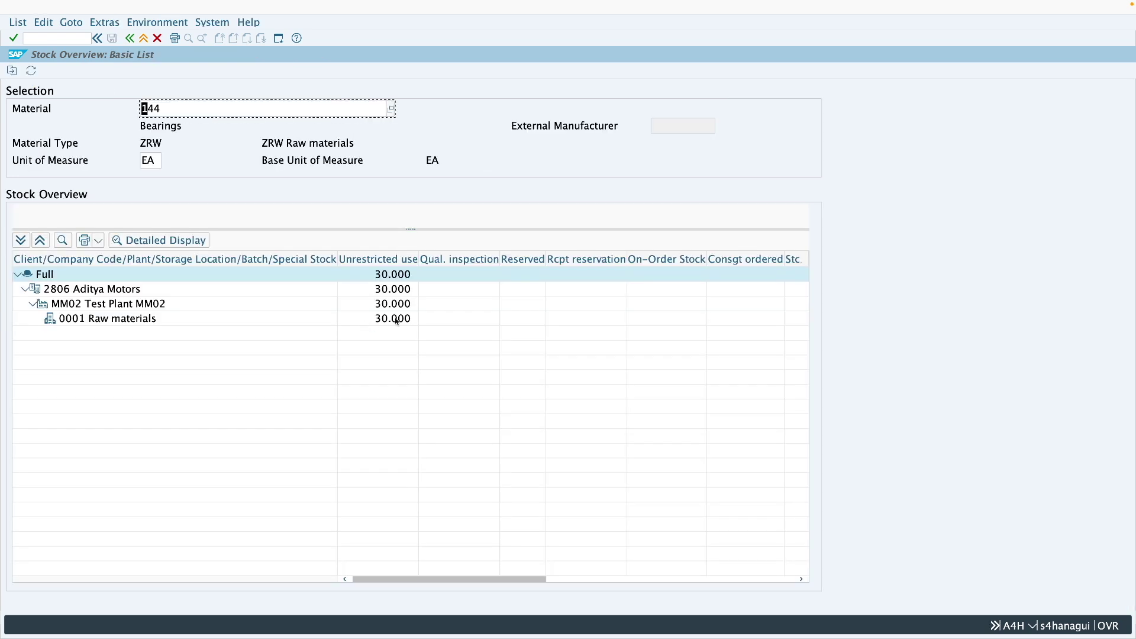
{"action": "left_click", "coordinate": [395, 321]}
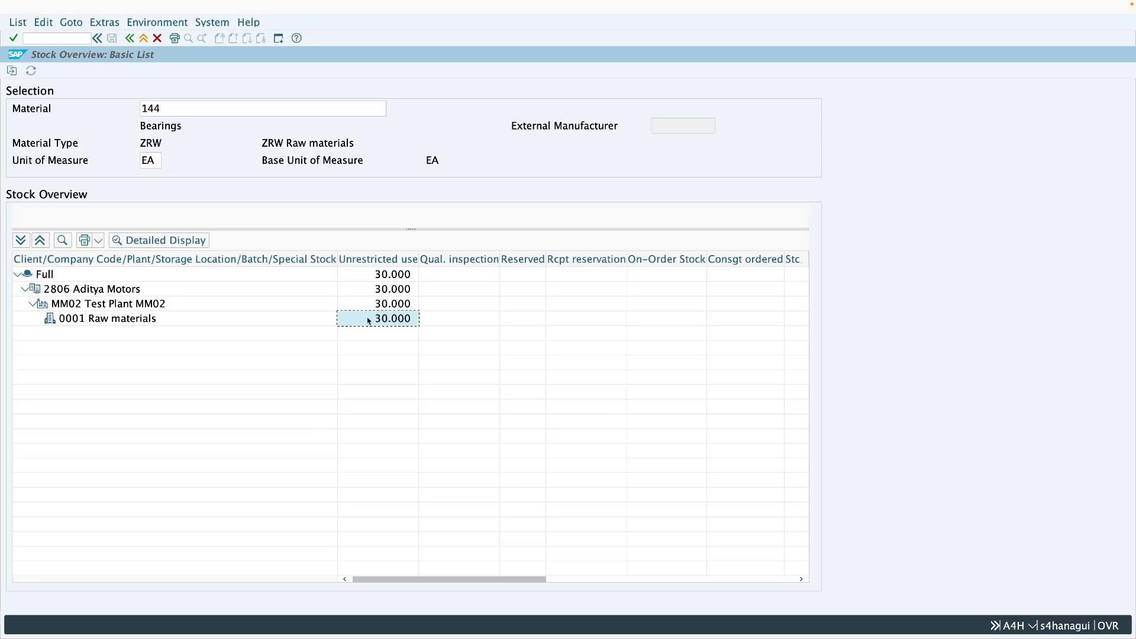
{"action": "left_click", "coordinate": [144, 40]}
Step: Display the stock transport order in ME23N and examine the goods issue and goods receipt entries in its purchase order history
{"action": "type", "text": "me2"}
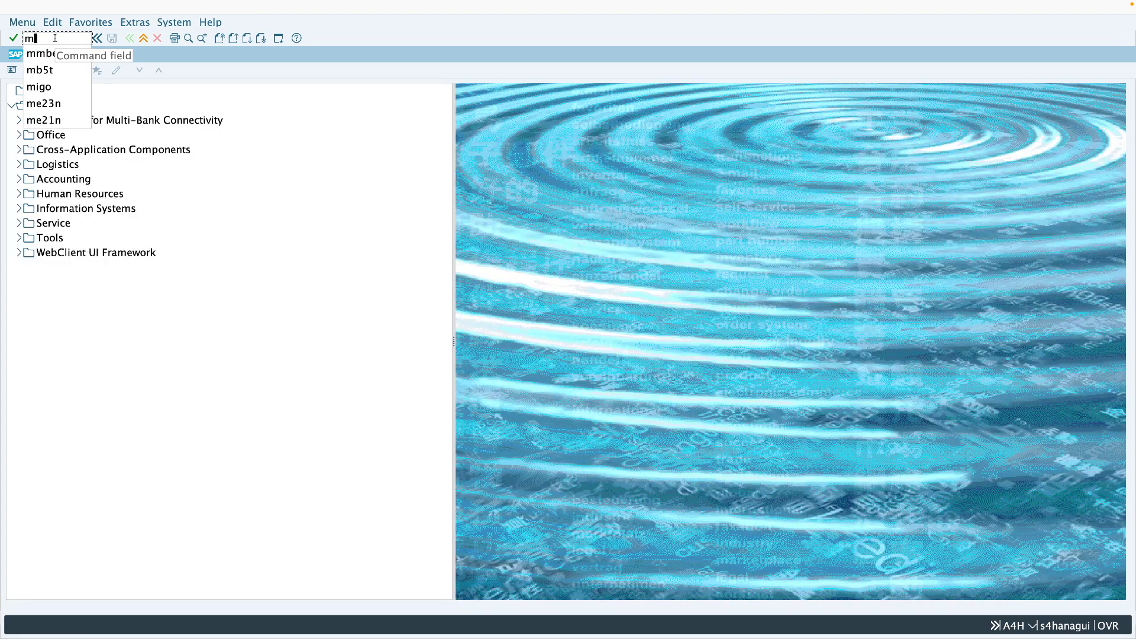
{"action": "left_click", "coordinate": [54, 49]}
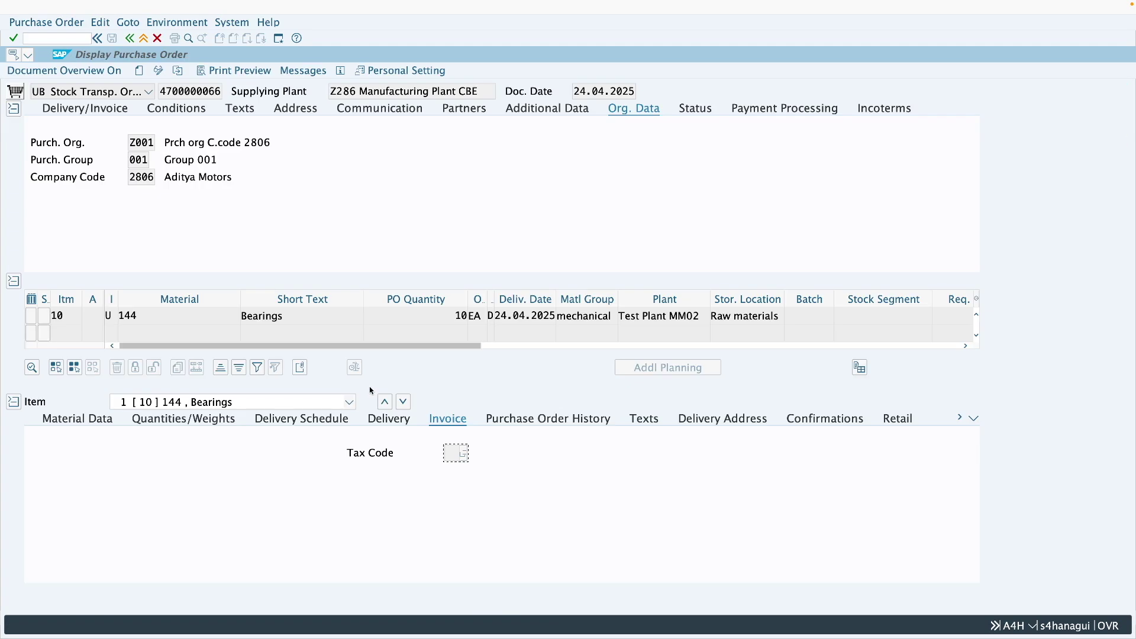
{"action": "left_click", "coordinate": [563, 419]}
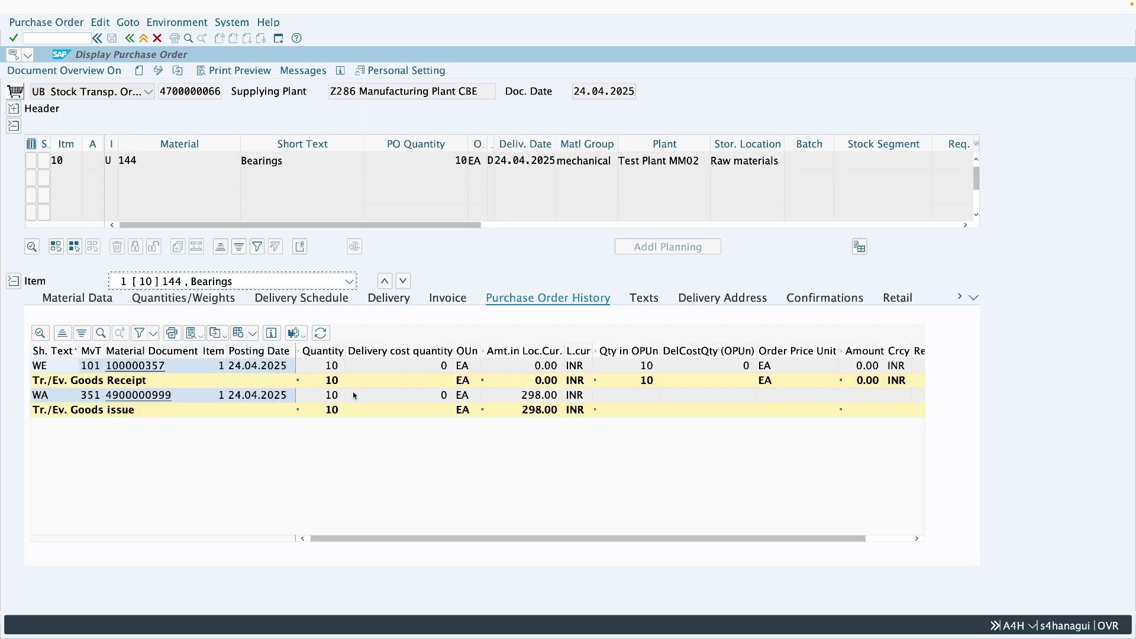
{"action": "left_click", "coordinate": [69, 400]}
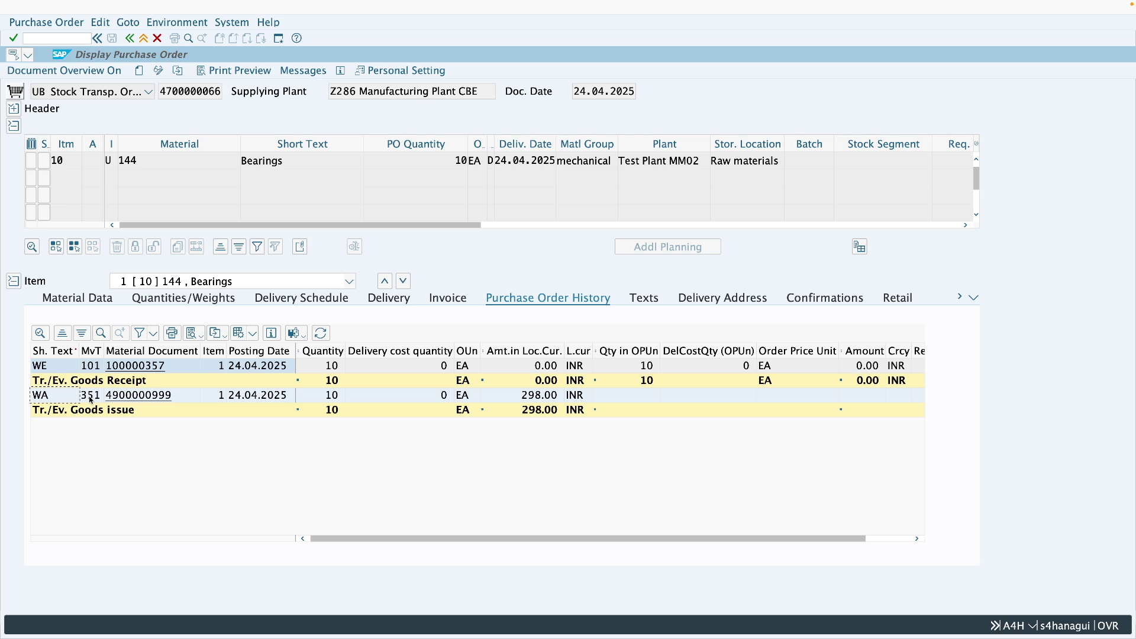
{"action": "left_click", "coordinate": [335, 371]}
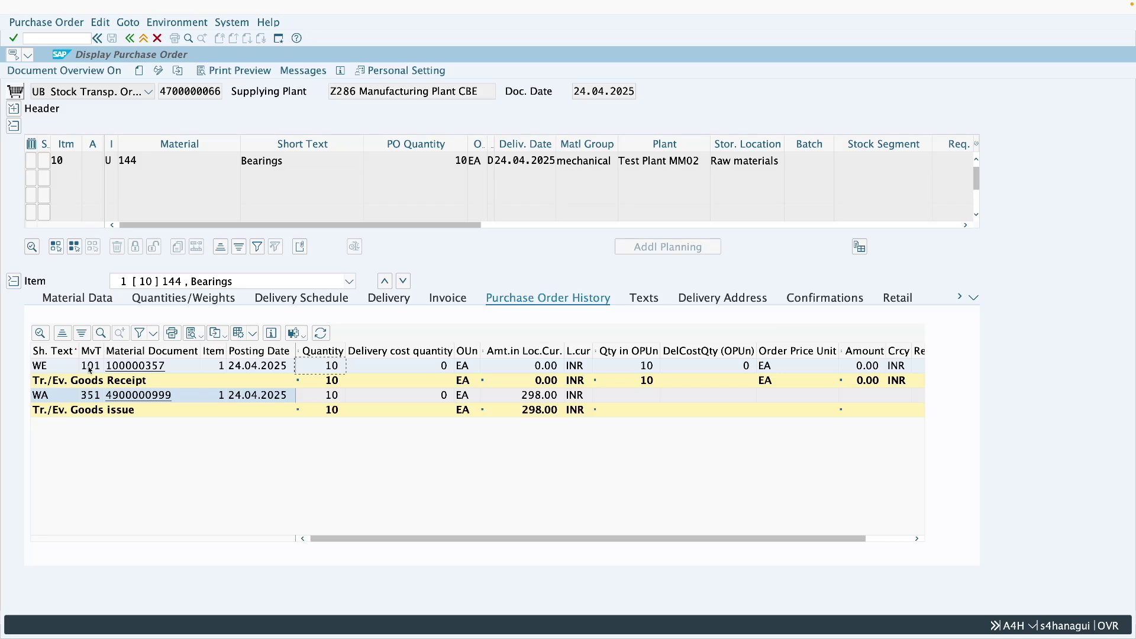
Step: Examine the accounting document of the movement type 351 goods issue and return to the purchase order history
{"action": "left_click", "coordinate": [157, 397]}
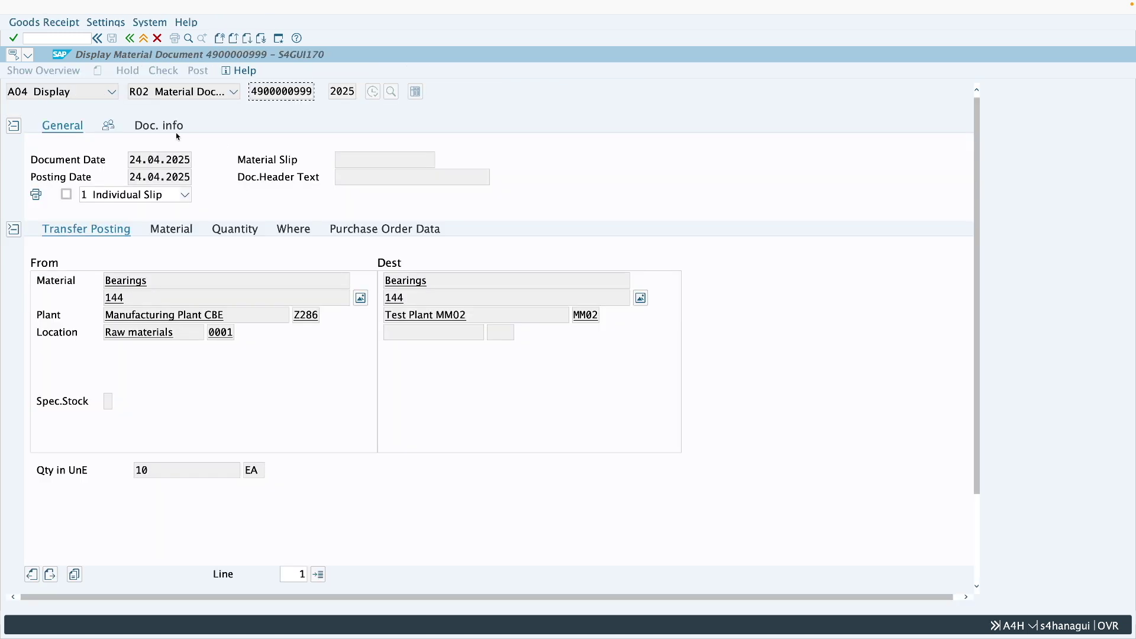
{"action": "left_click", "coordinate": [168, 126]}
{"action": "left_click", "coordinate": [500, 161]}
{"action": "left_click", "coordinate": [144, 83]}
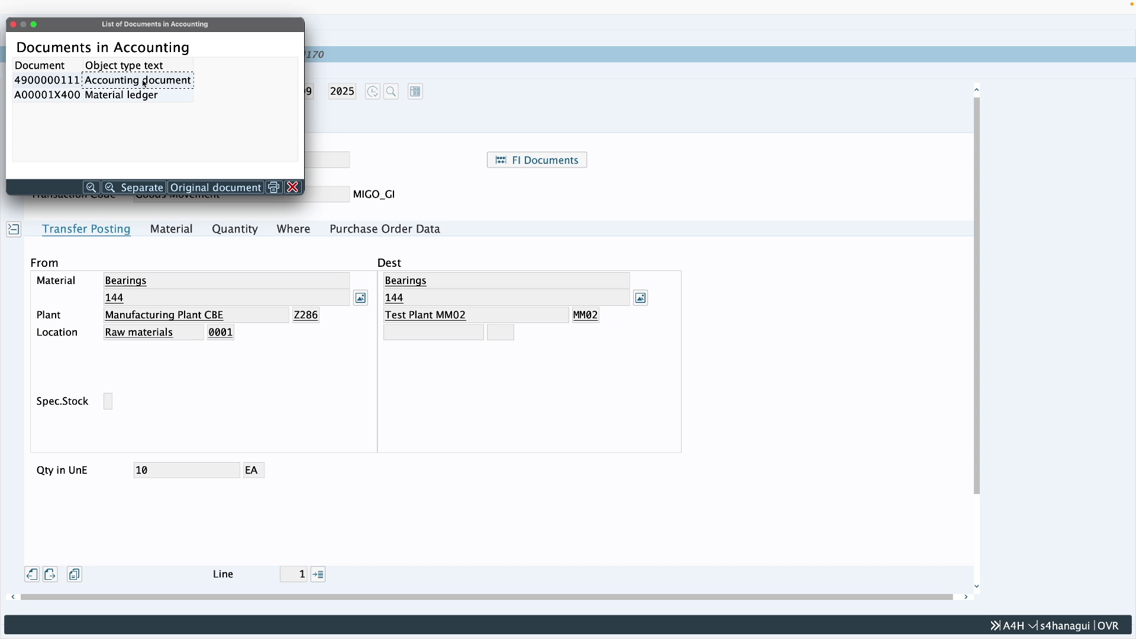
{"action": "double_click", "coordinate": [144, 83]}
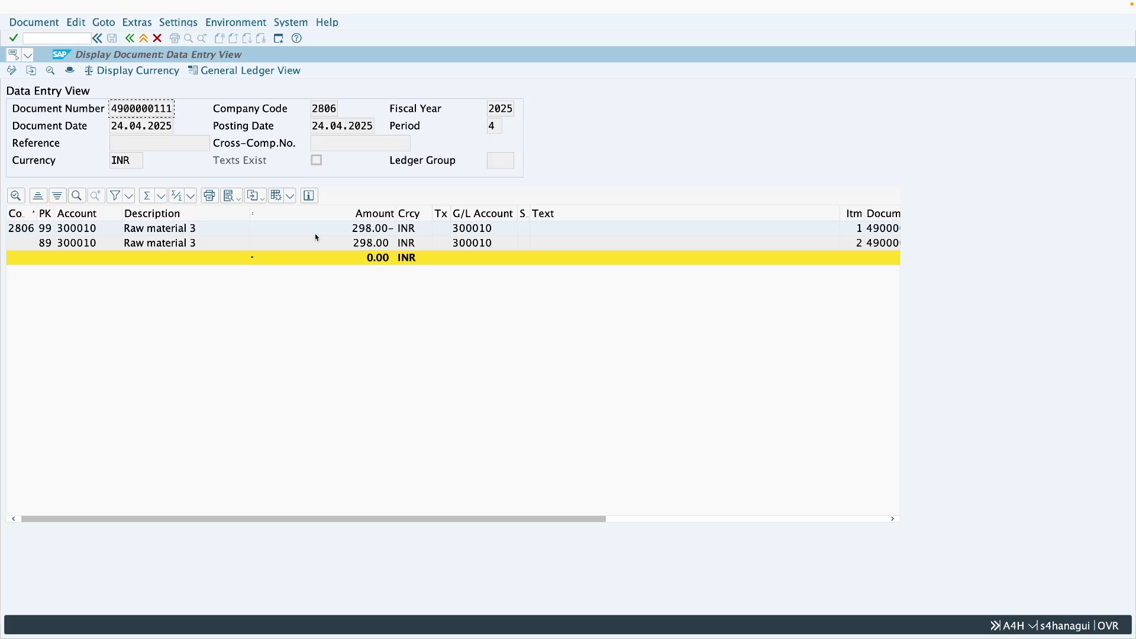
{"action": "left_click", "coordinate": [129, 38]}
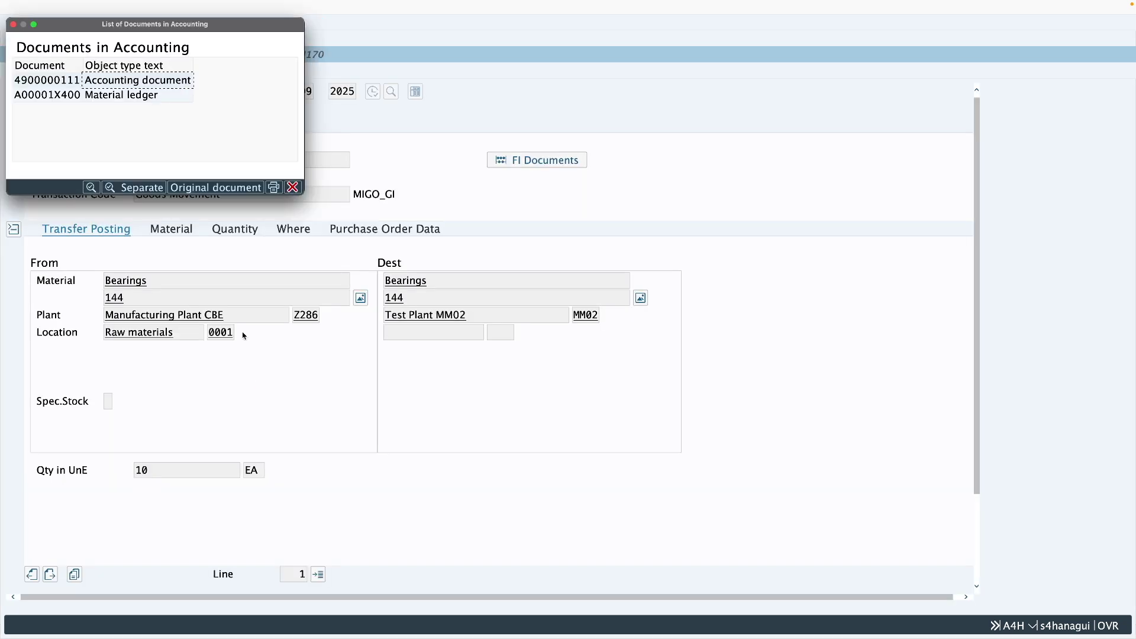
{"action": "left_click", "coordinate": [292, 187]}
{"action": "left_click", "coordinate": [129, 38]}
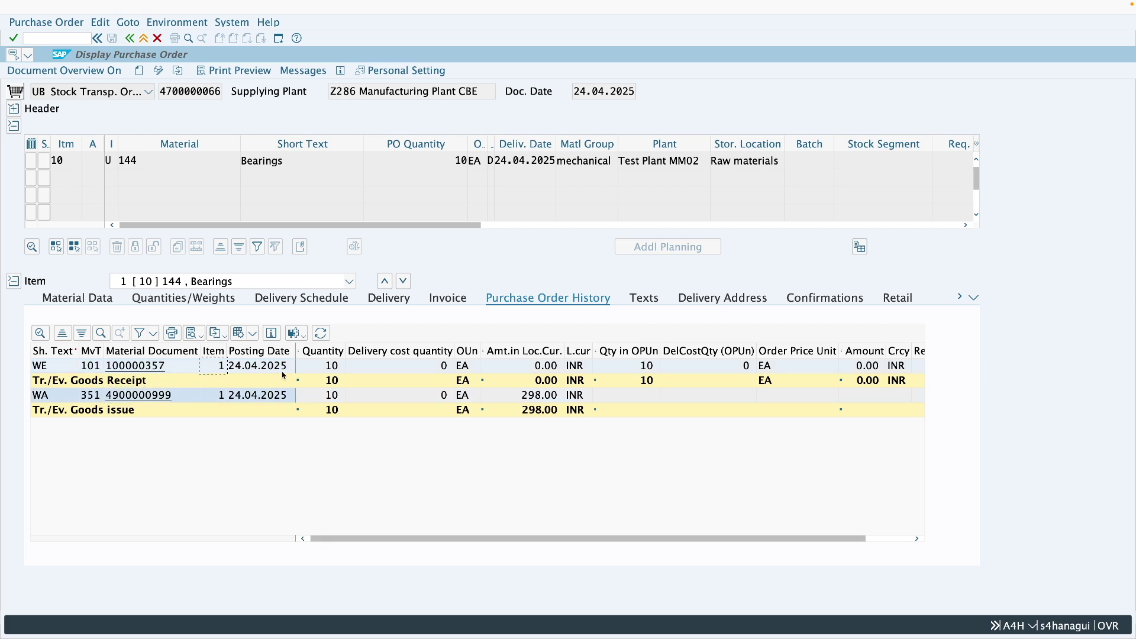
Step: Look up the FI documents for the movement type 101 goods receipt from its material document
{"action": "left_click", "coordinate": [128, 370]}
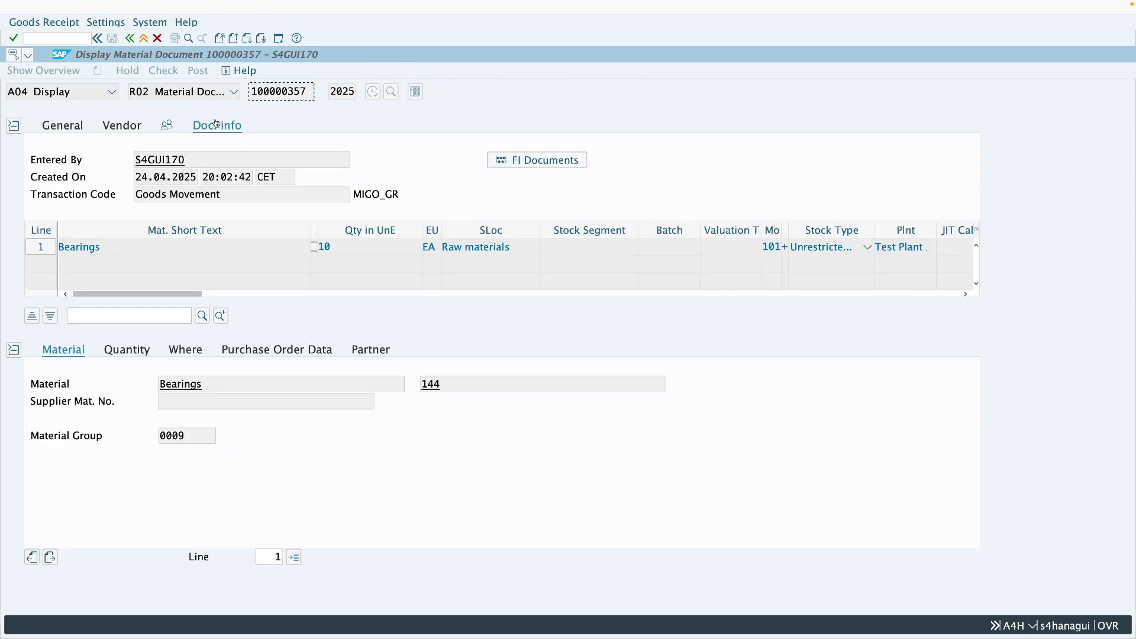
{"action": "left_click", "coordinate": [540, 166]}
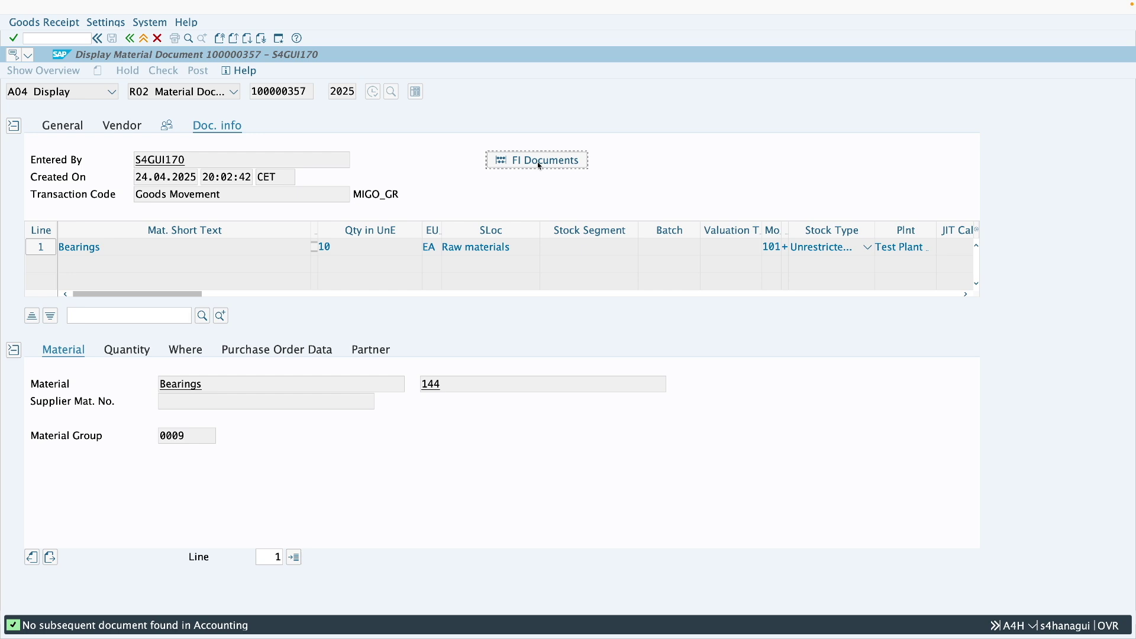
Step: Open Define Document Types for Purchase Orders under Materials Management > Purchasing > Purchase Order in the SPRO reference IMG
{"action": "key", "text": "F3"}
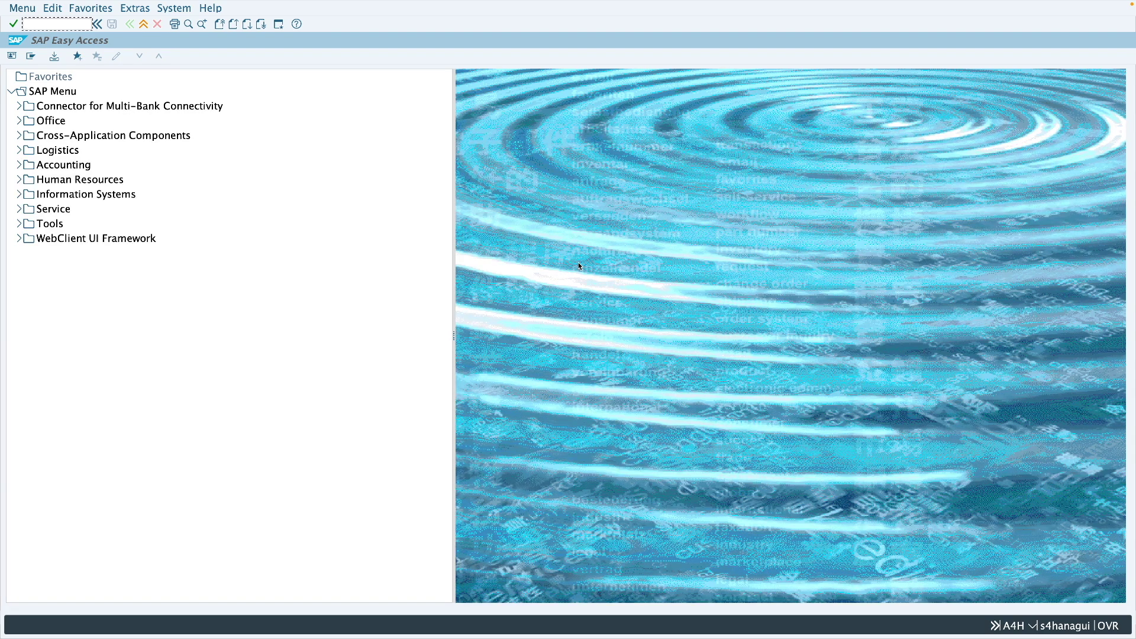
{"action": "type", "text": "spro"}
{"action": "key", "text": "Return"}
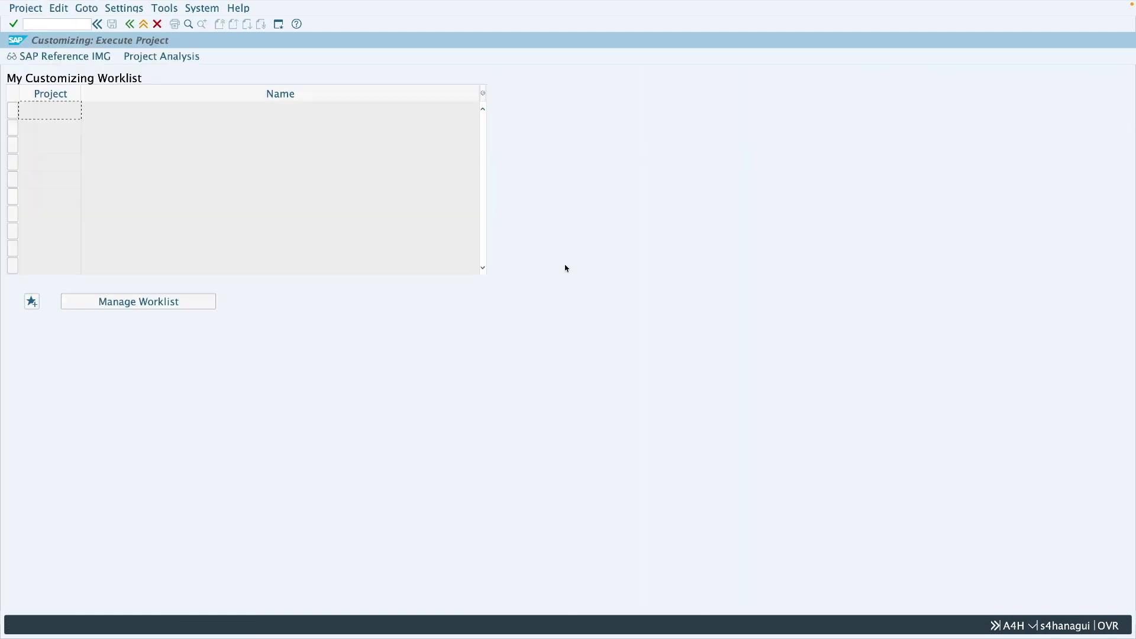
{"action": "left_click", "coordinate": [83, 56]}
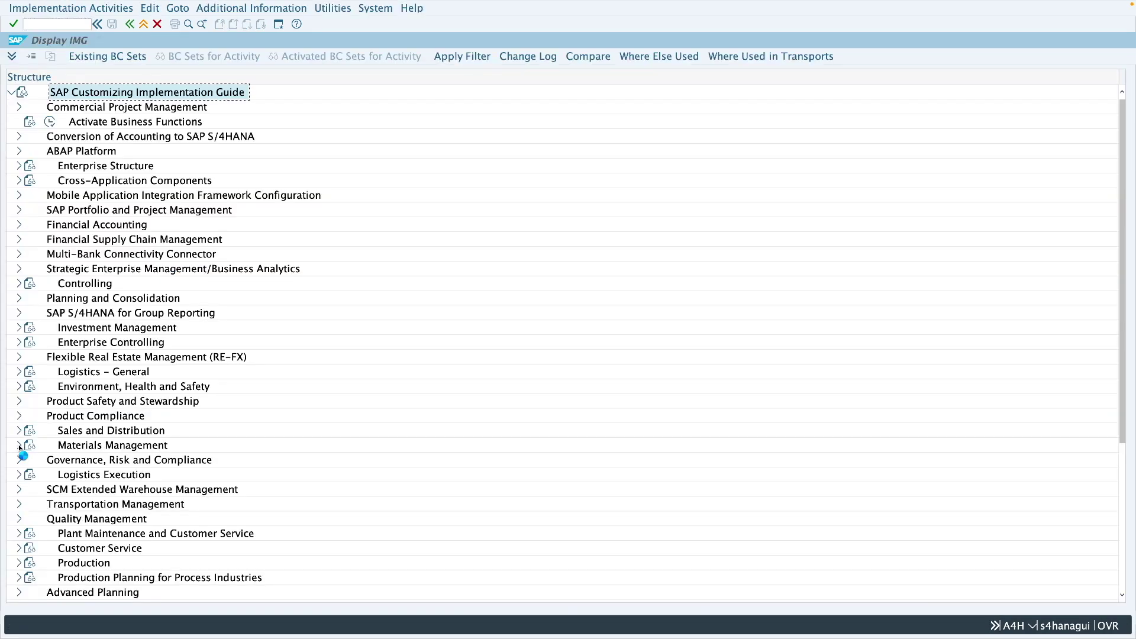
{"action": "left_click", "coordinate": [20, 446]}
{"action": "left_click", "coordinate": [25, 490]}
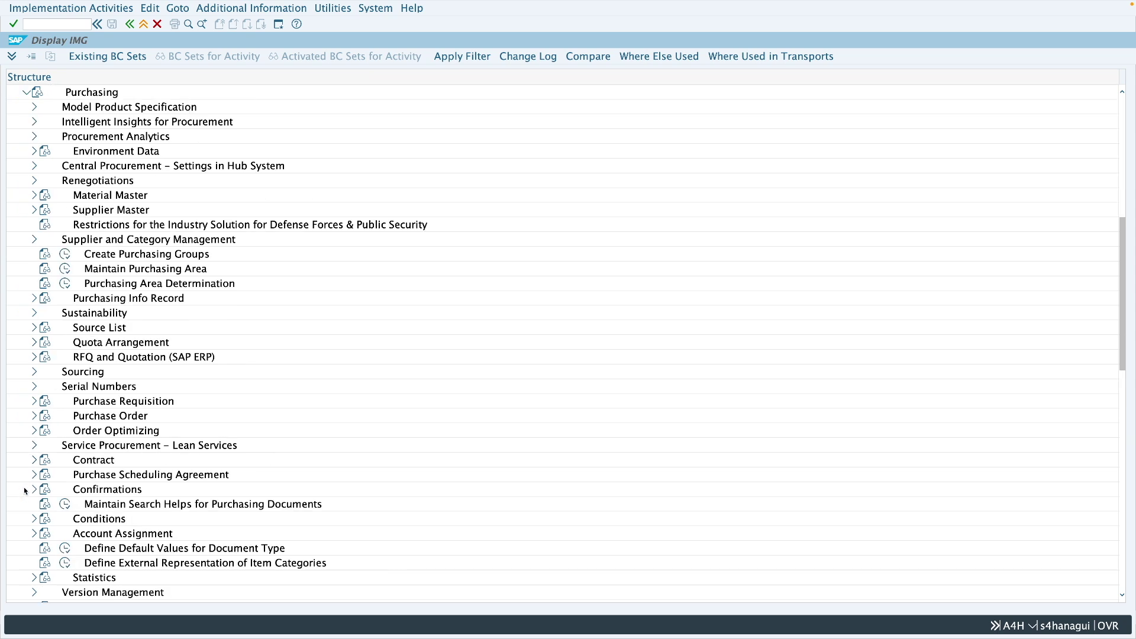
{"action": "left_click", "coordinate": [34, 416]}
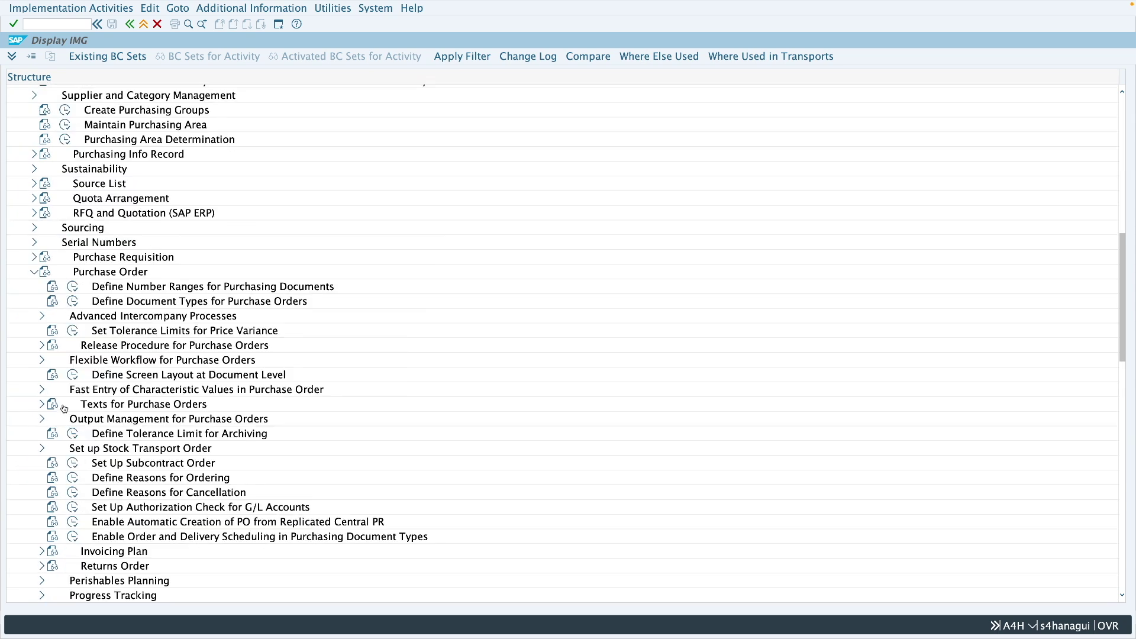
{"action": "left_click", "coordinate": [74, 303]}
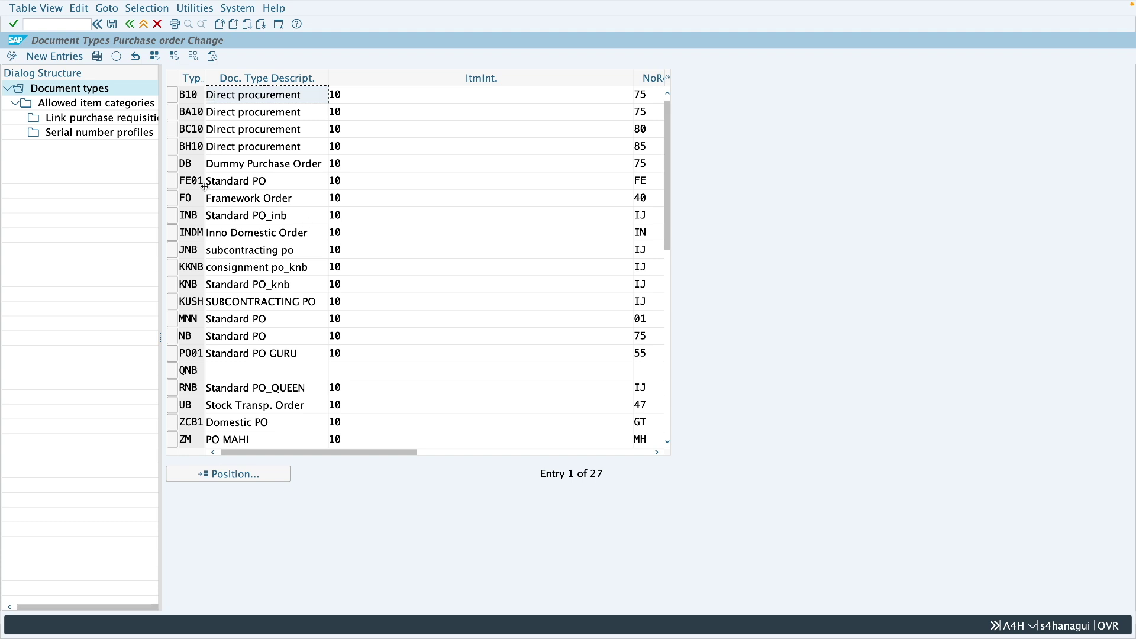
Step: Examine the control indicator options, including T Transport, and the field selection key for document type UB Stock Transp. Order
{"action": "left_click", "coordinate": [172, 405]}
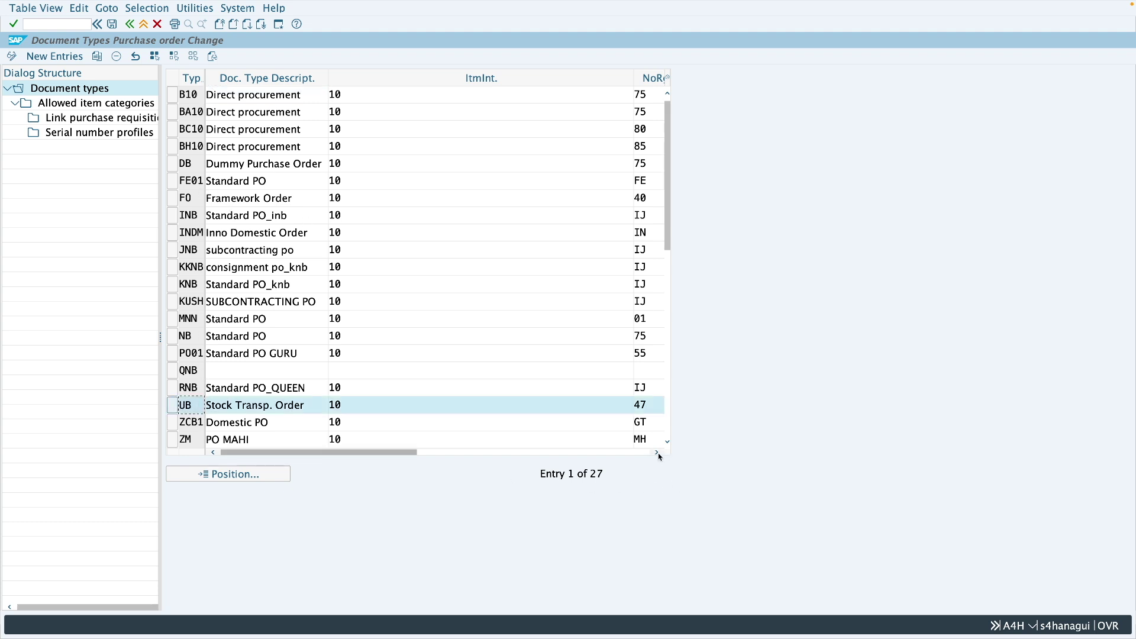
{"action": "left_click", "coordinate": [658, 452]}
{"action": "left_click", "coordinate": [658, 452]}
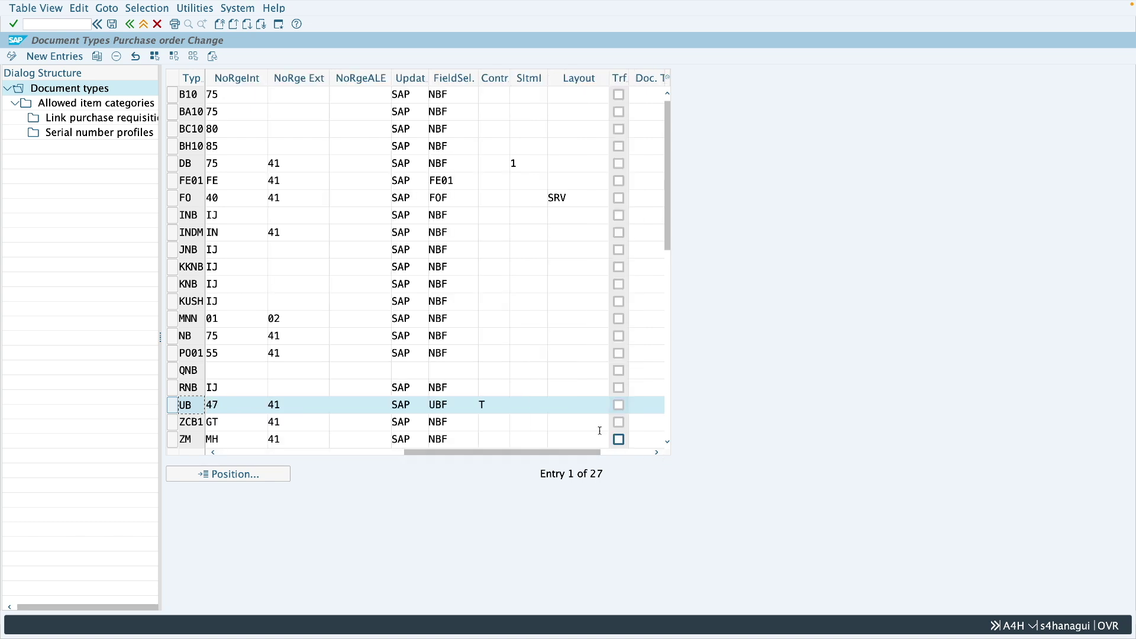
{"action": "left_click", "coordinate": [492, 403]}
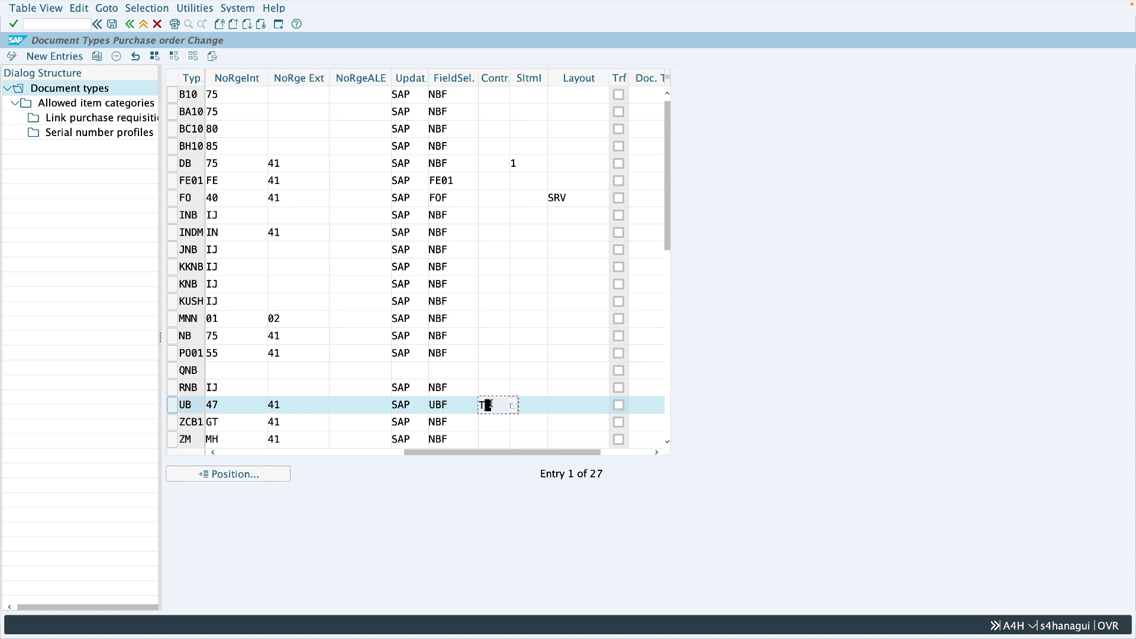
{"action": "left_click", "coordinate": [516, 406]}
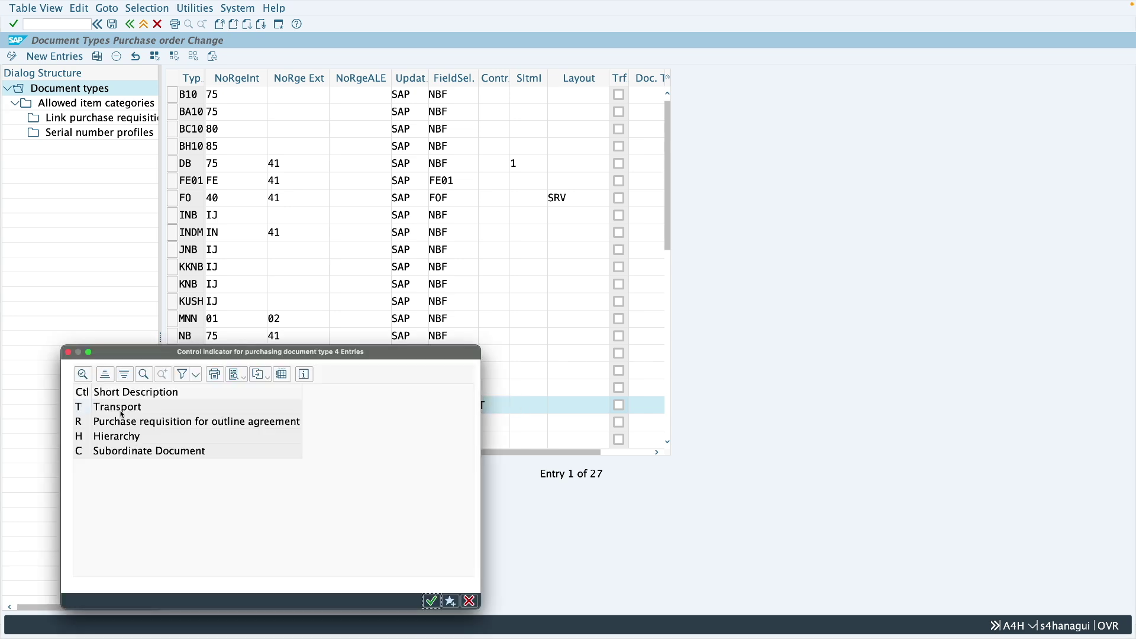
{"action": "double_click", "coordinate": [121, 415]}
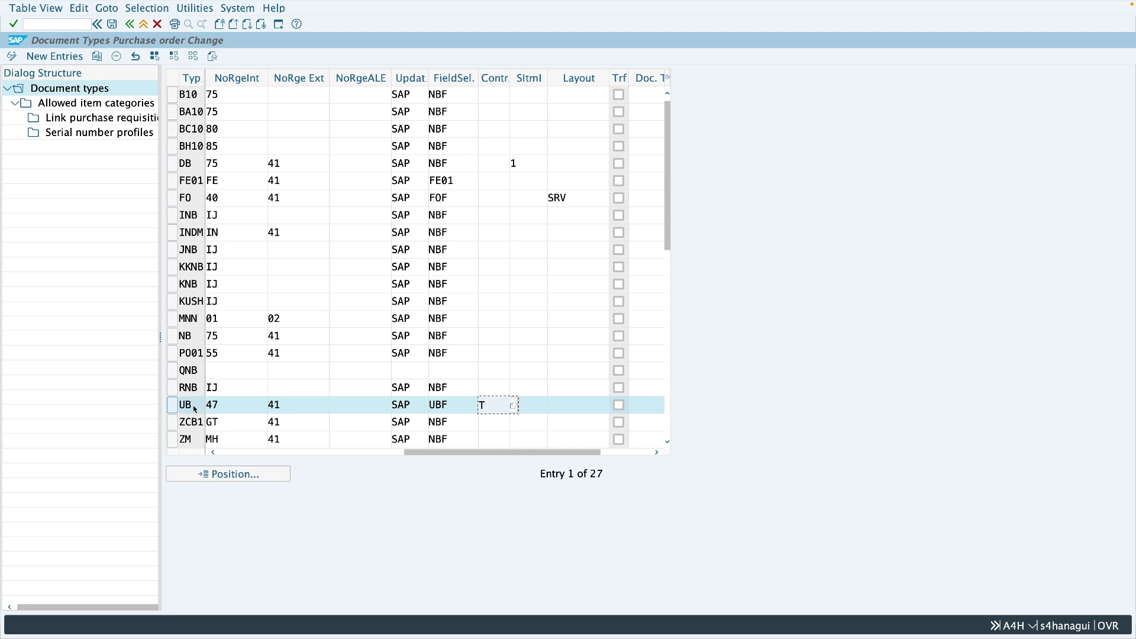
{"action": "left_click", "coordinate": [453, 405]}
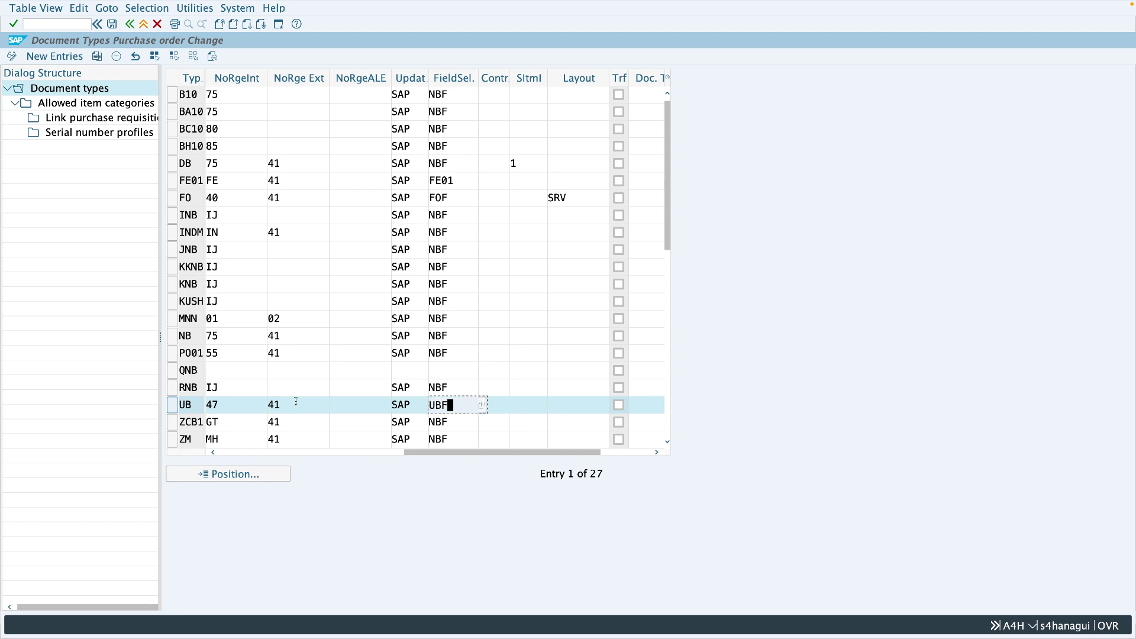
Step: Check the allowed item categories for document type UB and return to the SAP Easy Access screen
{"action": "double_click", "coordinate": [100, 104]}
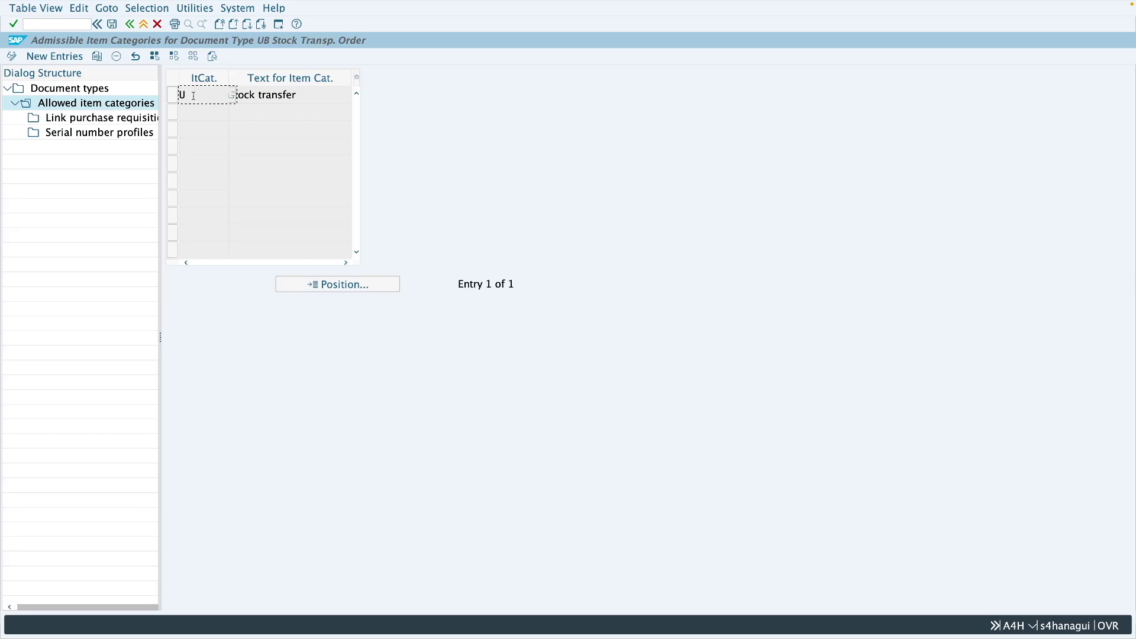
{"action": "left_click", "coordinate": [144, 24]}
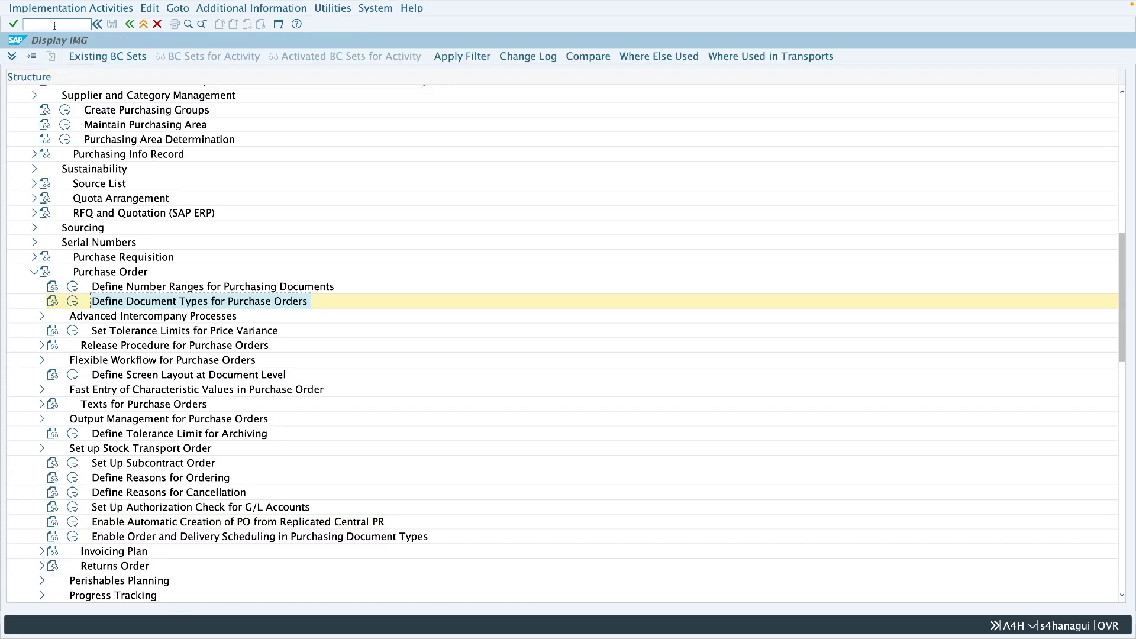
{"action": "left_click", "coordinate": [144, 24]}
{"action": "left_click", "coordinate": [144, 24]}
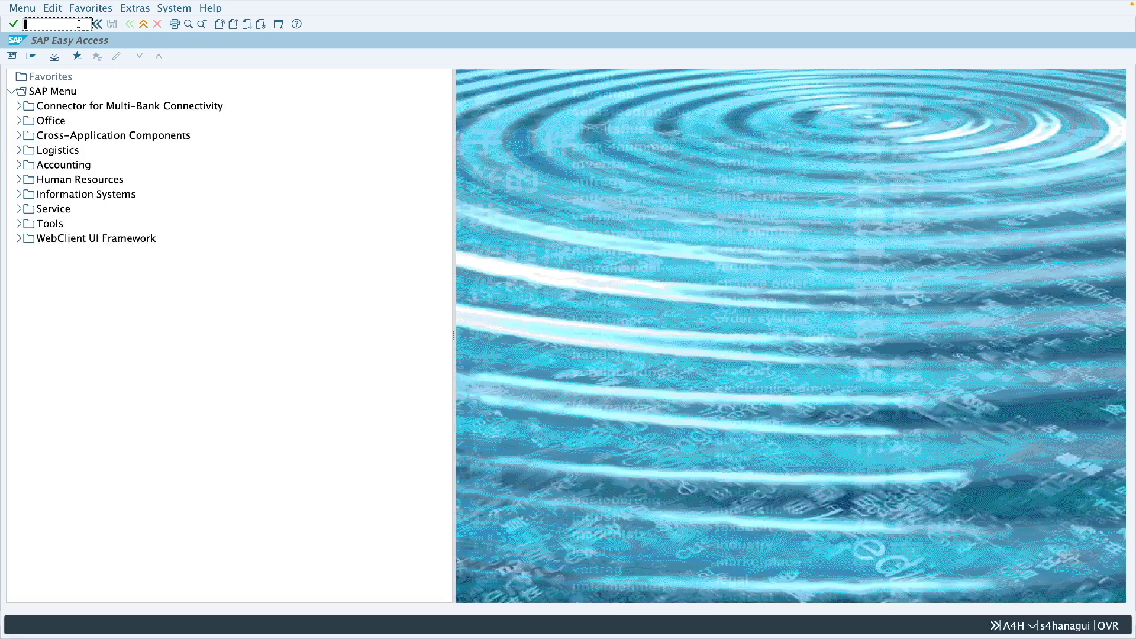
Step: Display the stock transport order in ME23N and check the item category of item 10
{"action": "type", "text": "me23n"}
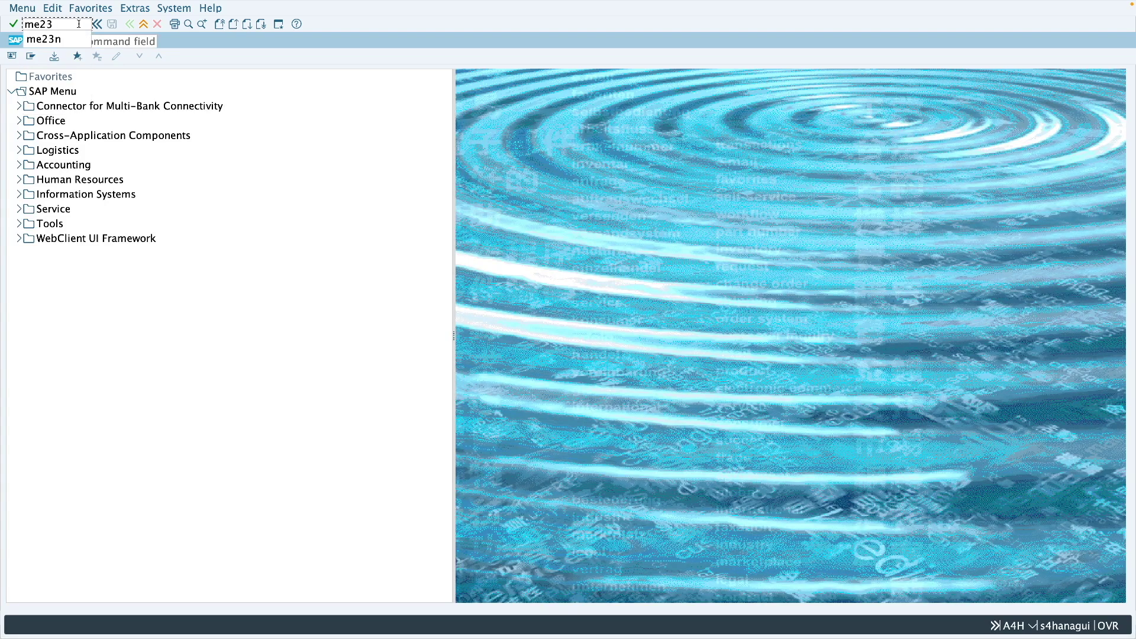
{"action": "key", "text": "Return"}
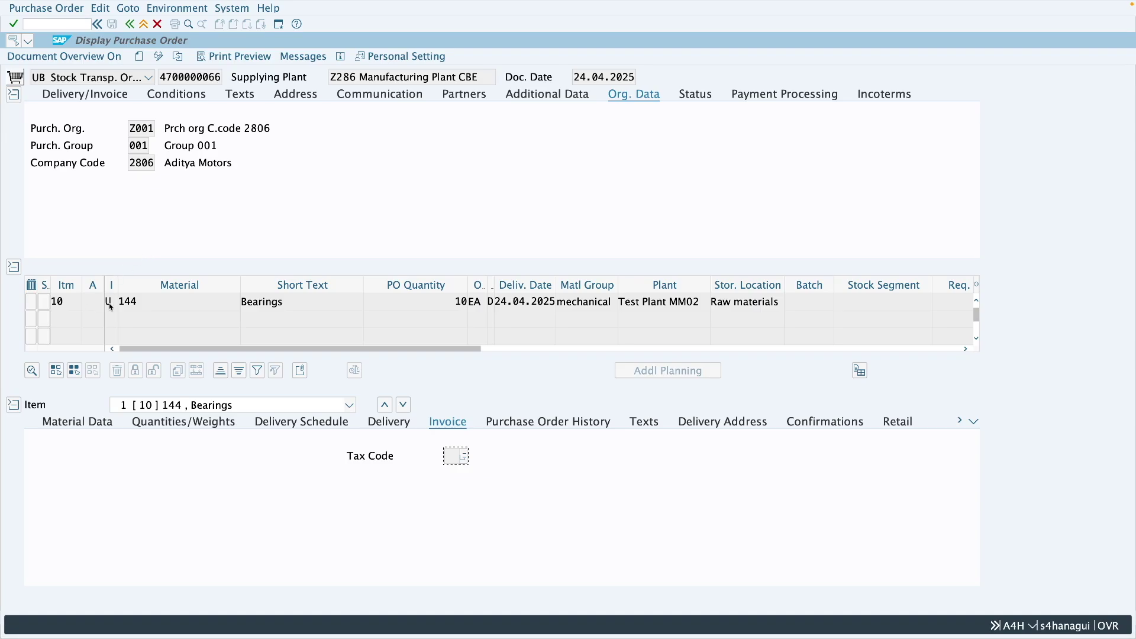
{"action": "left_click", "coordinate": [110, 303]}
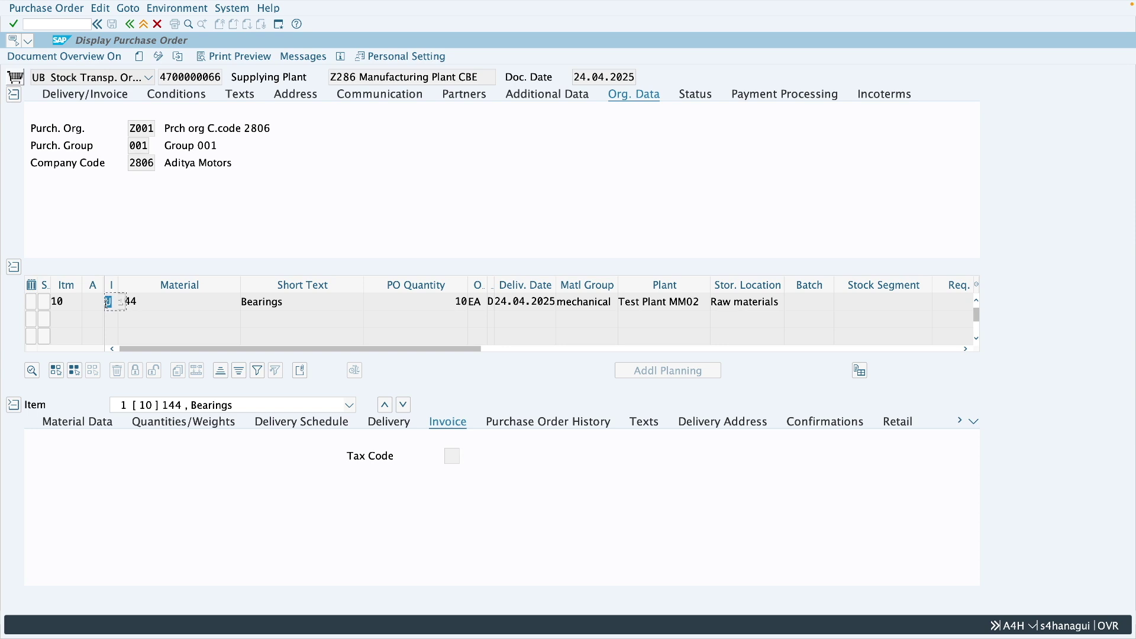